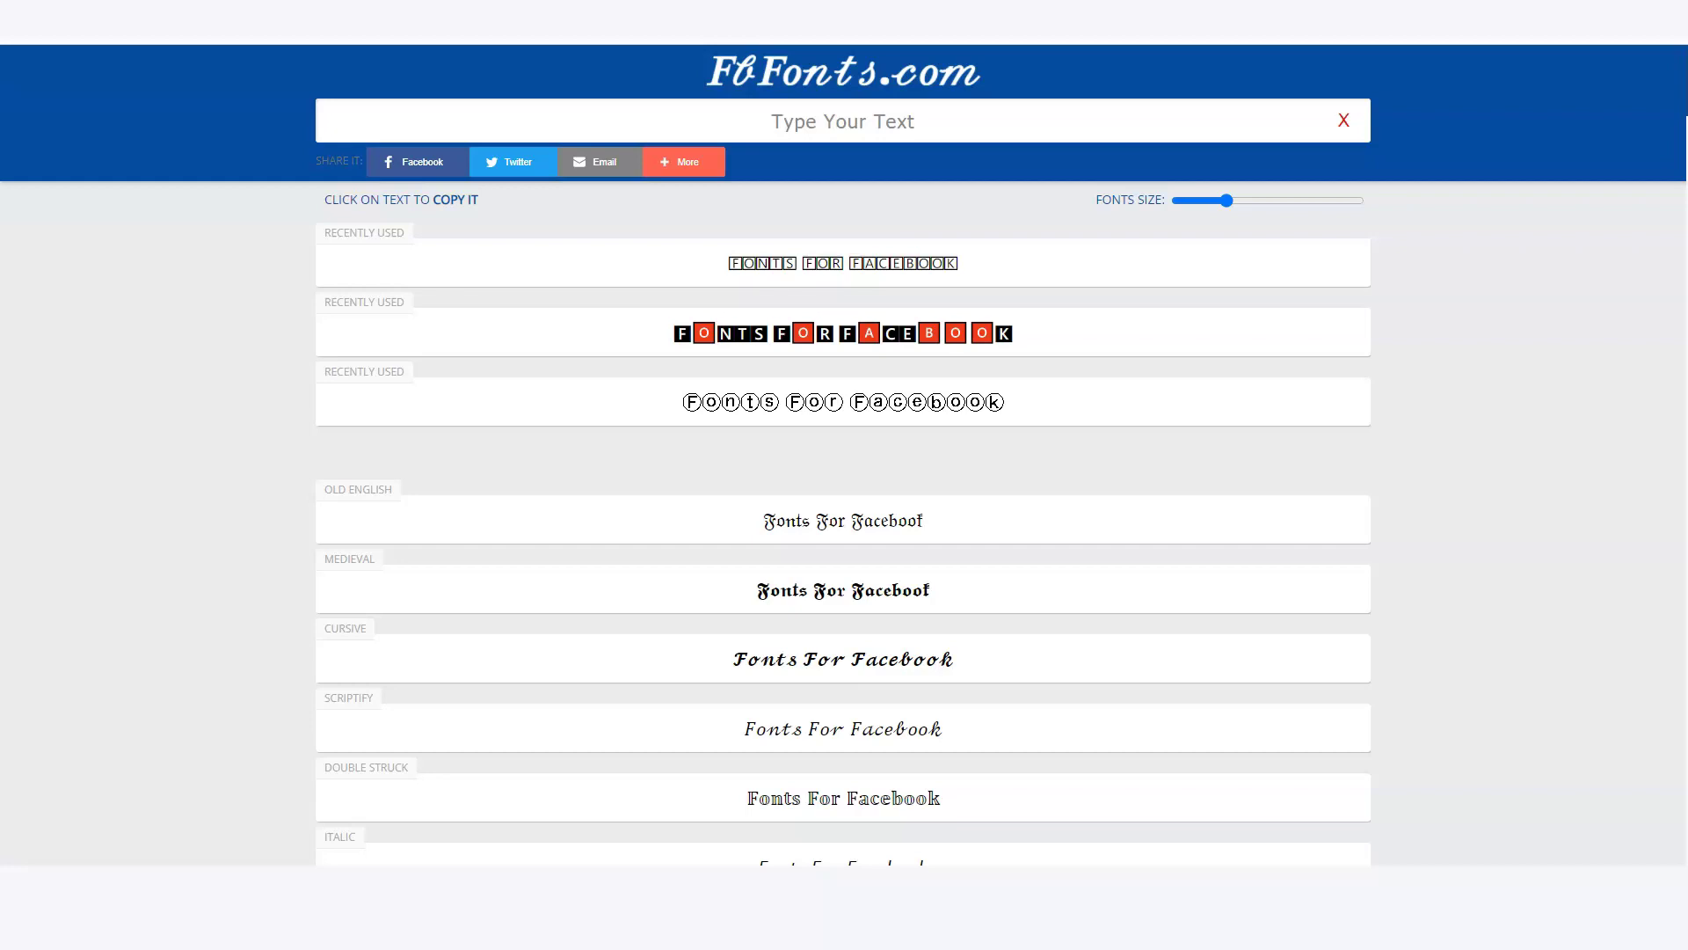
Type 'hello' into the Type Your Text box so every style, from Old English to Widetext, previews it.
scroll(844, 454, down, 6)
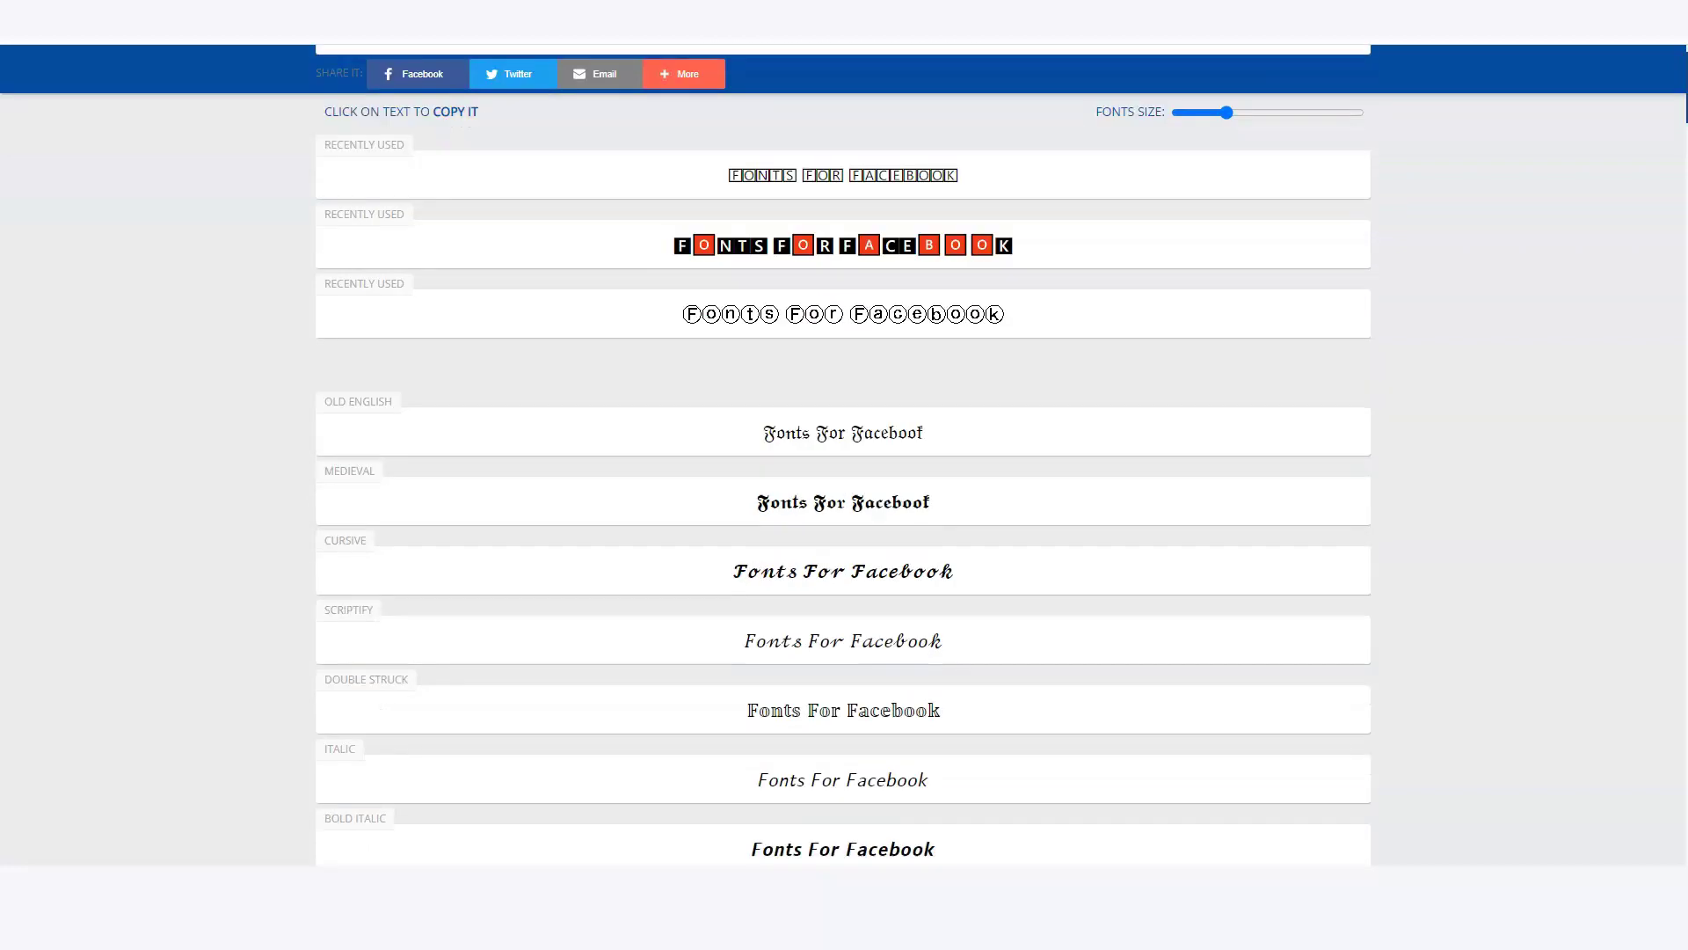
scroll(844, 454, up, 6)
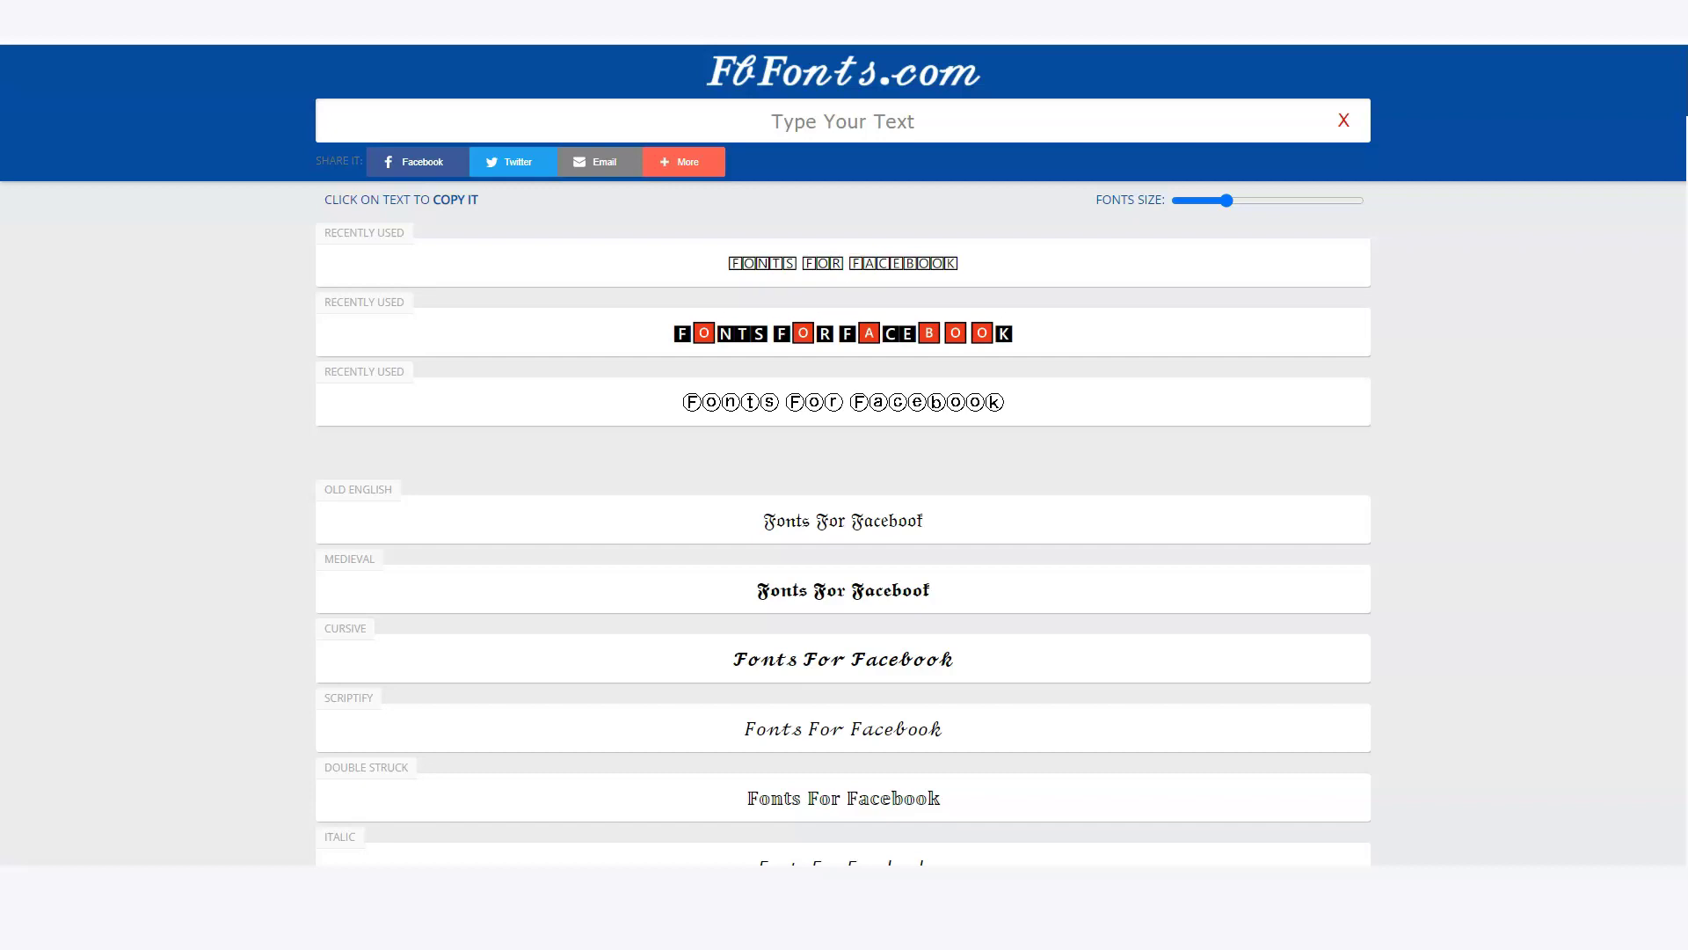
text(he)
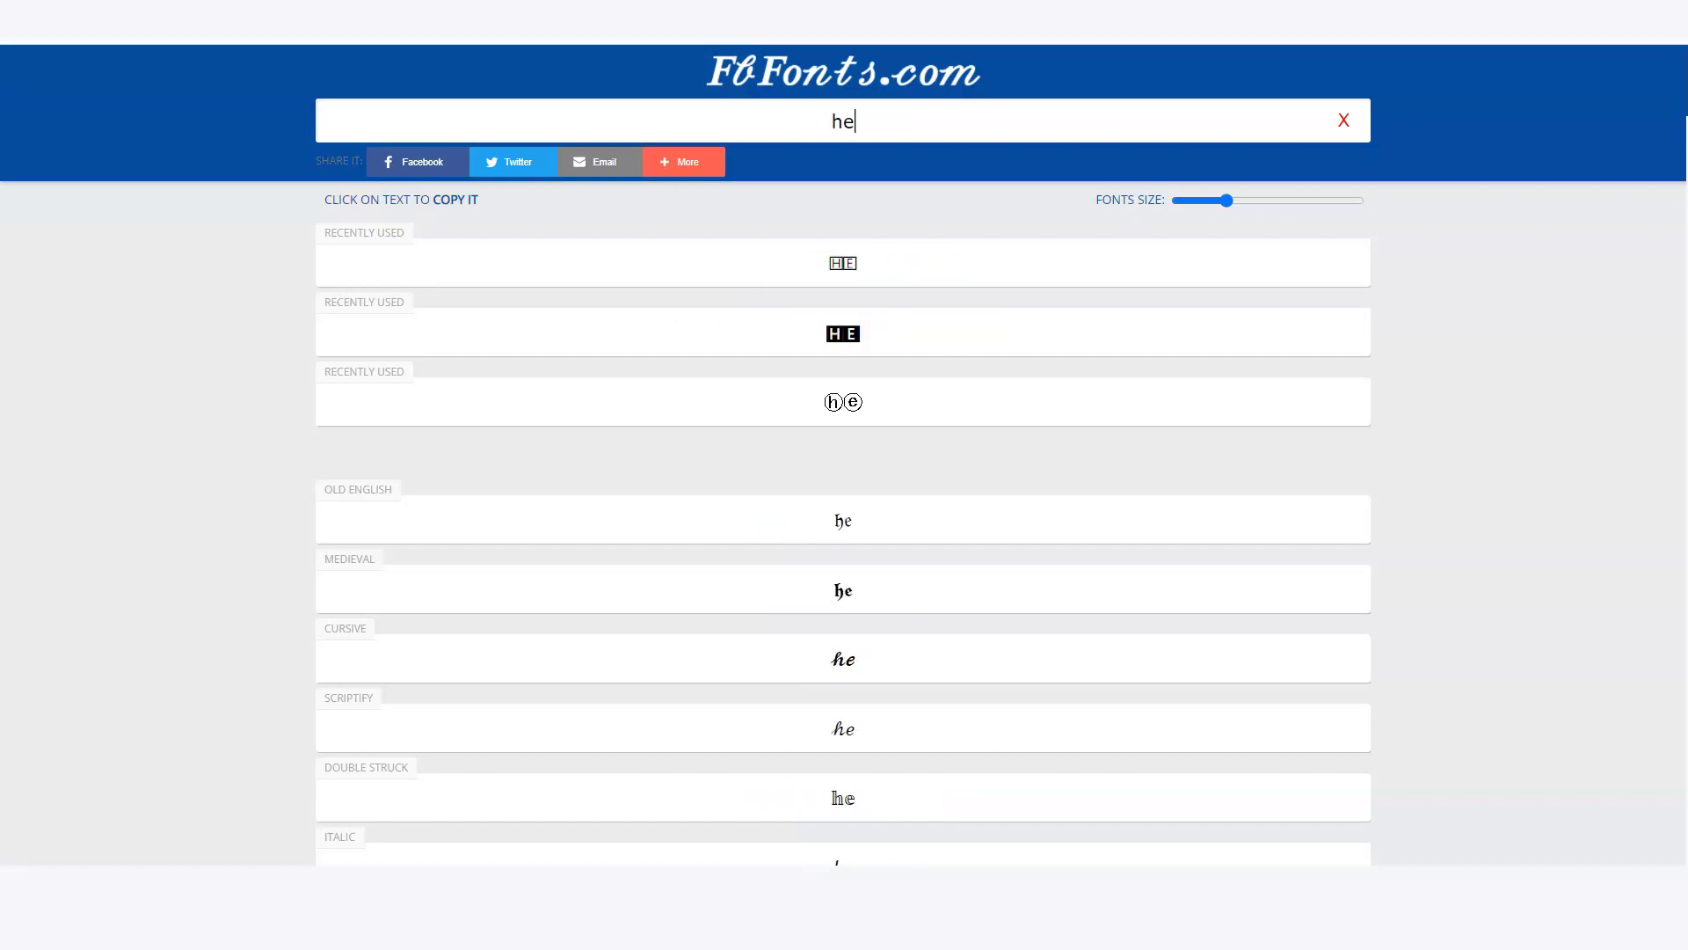
key(BackSpace)
key(BackSpace)
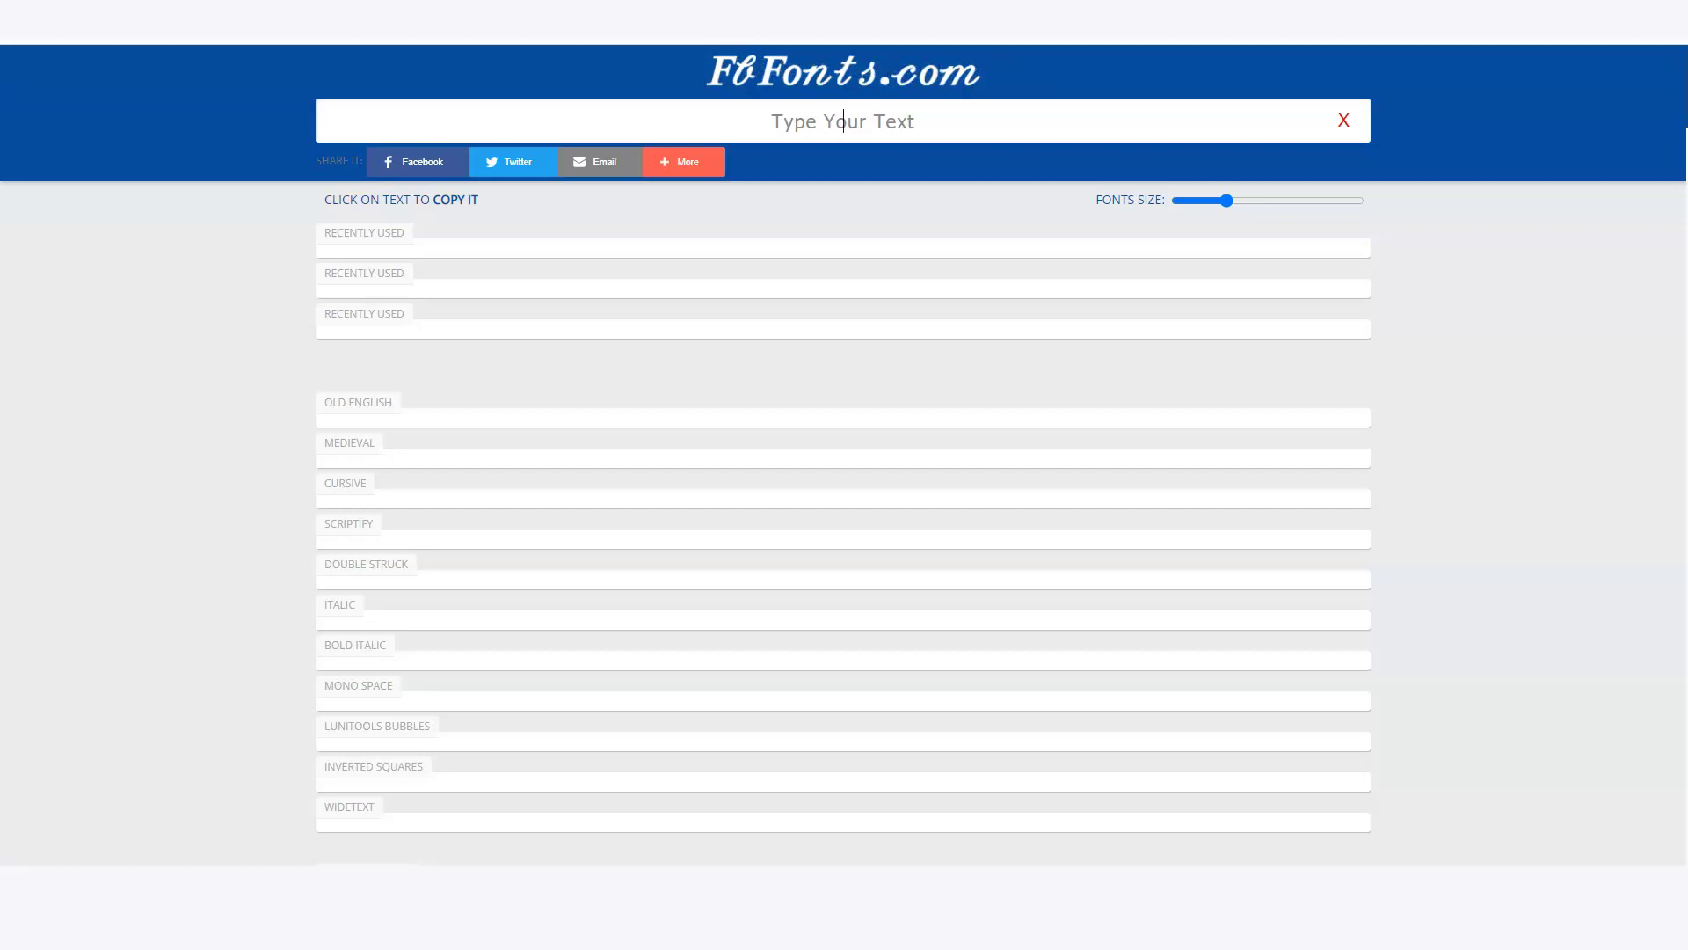
text(hello)
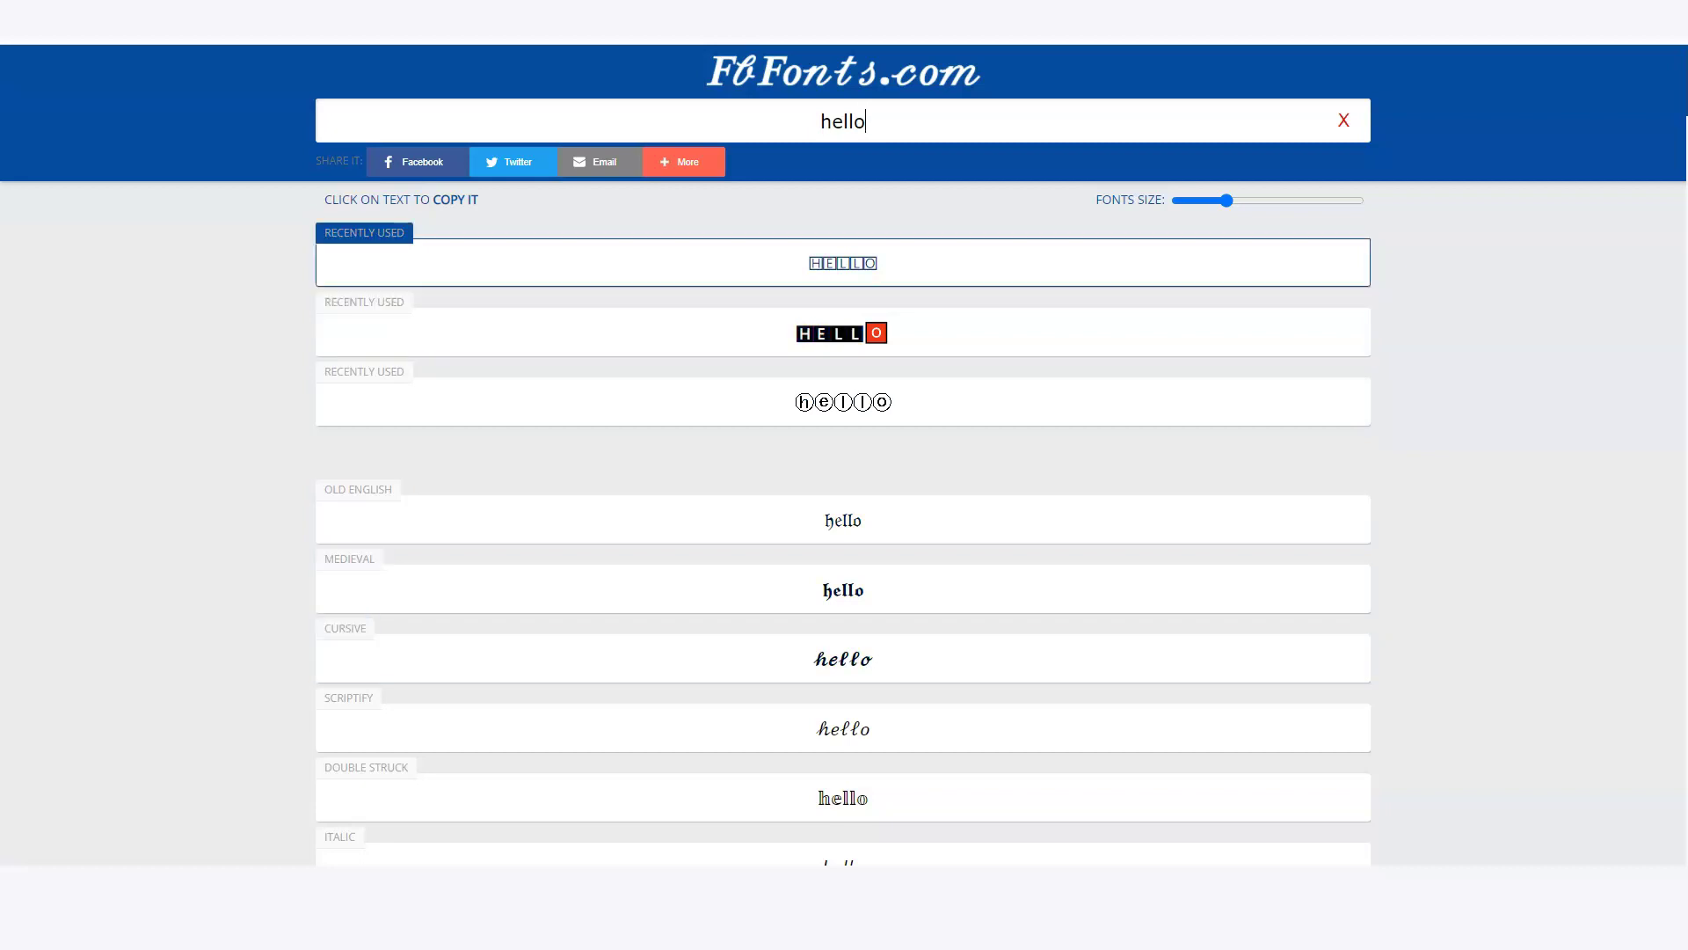
scroll(843, 527, down, 5)
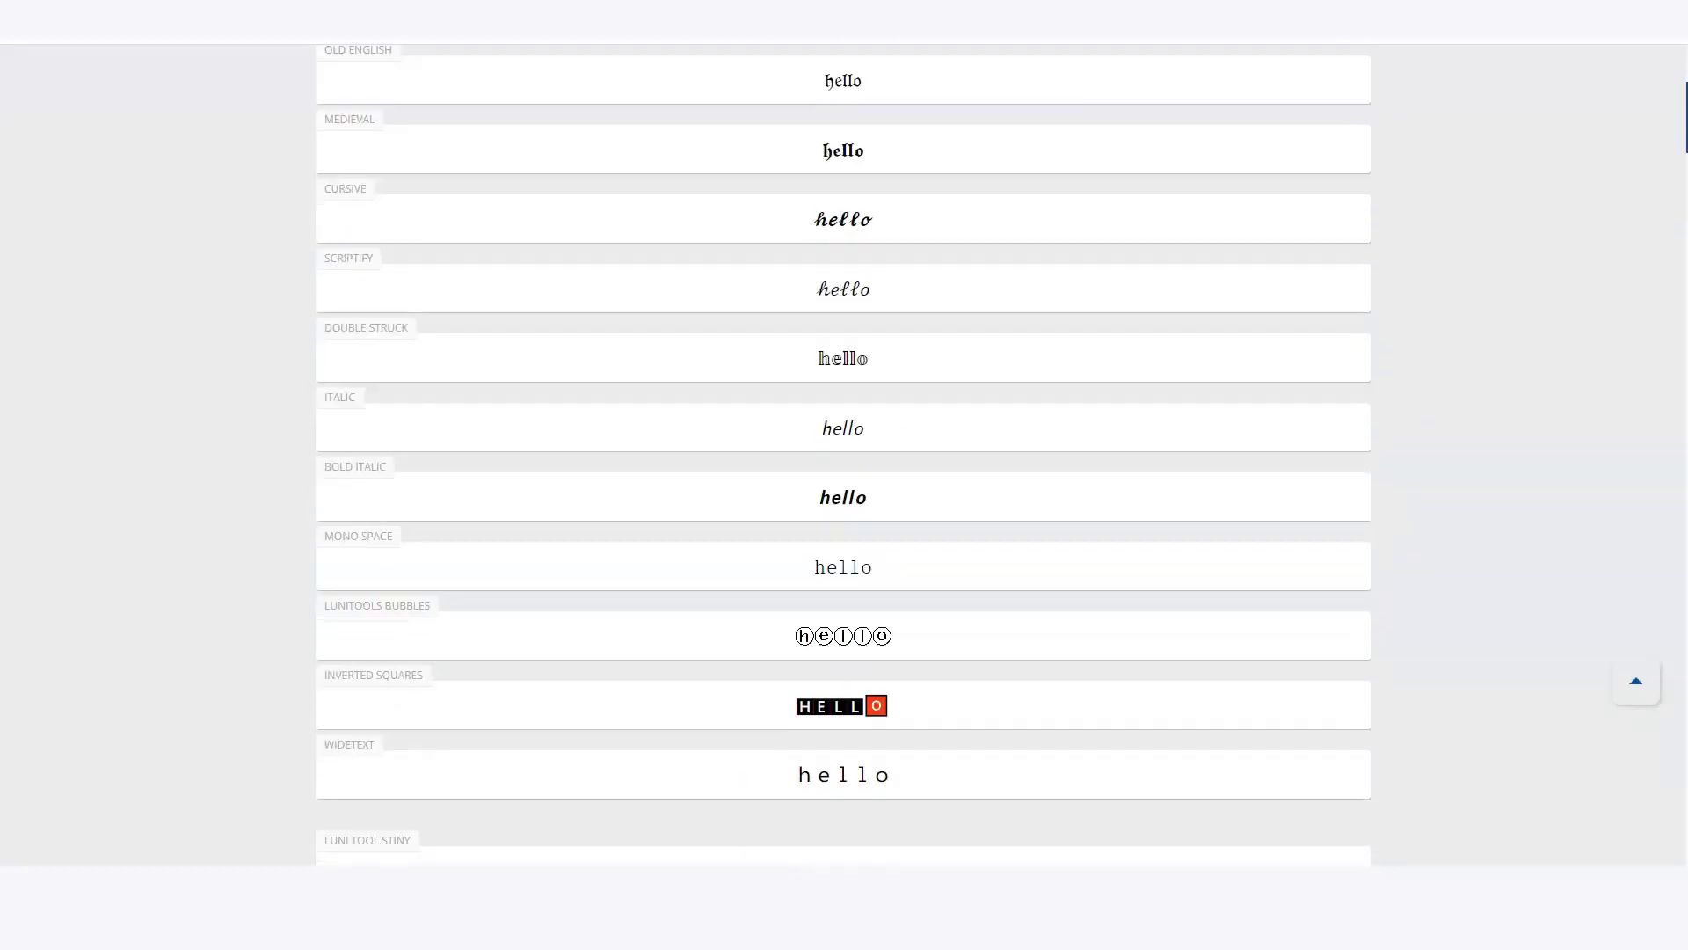
scroll(843, 439, up, 5)
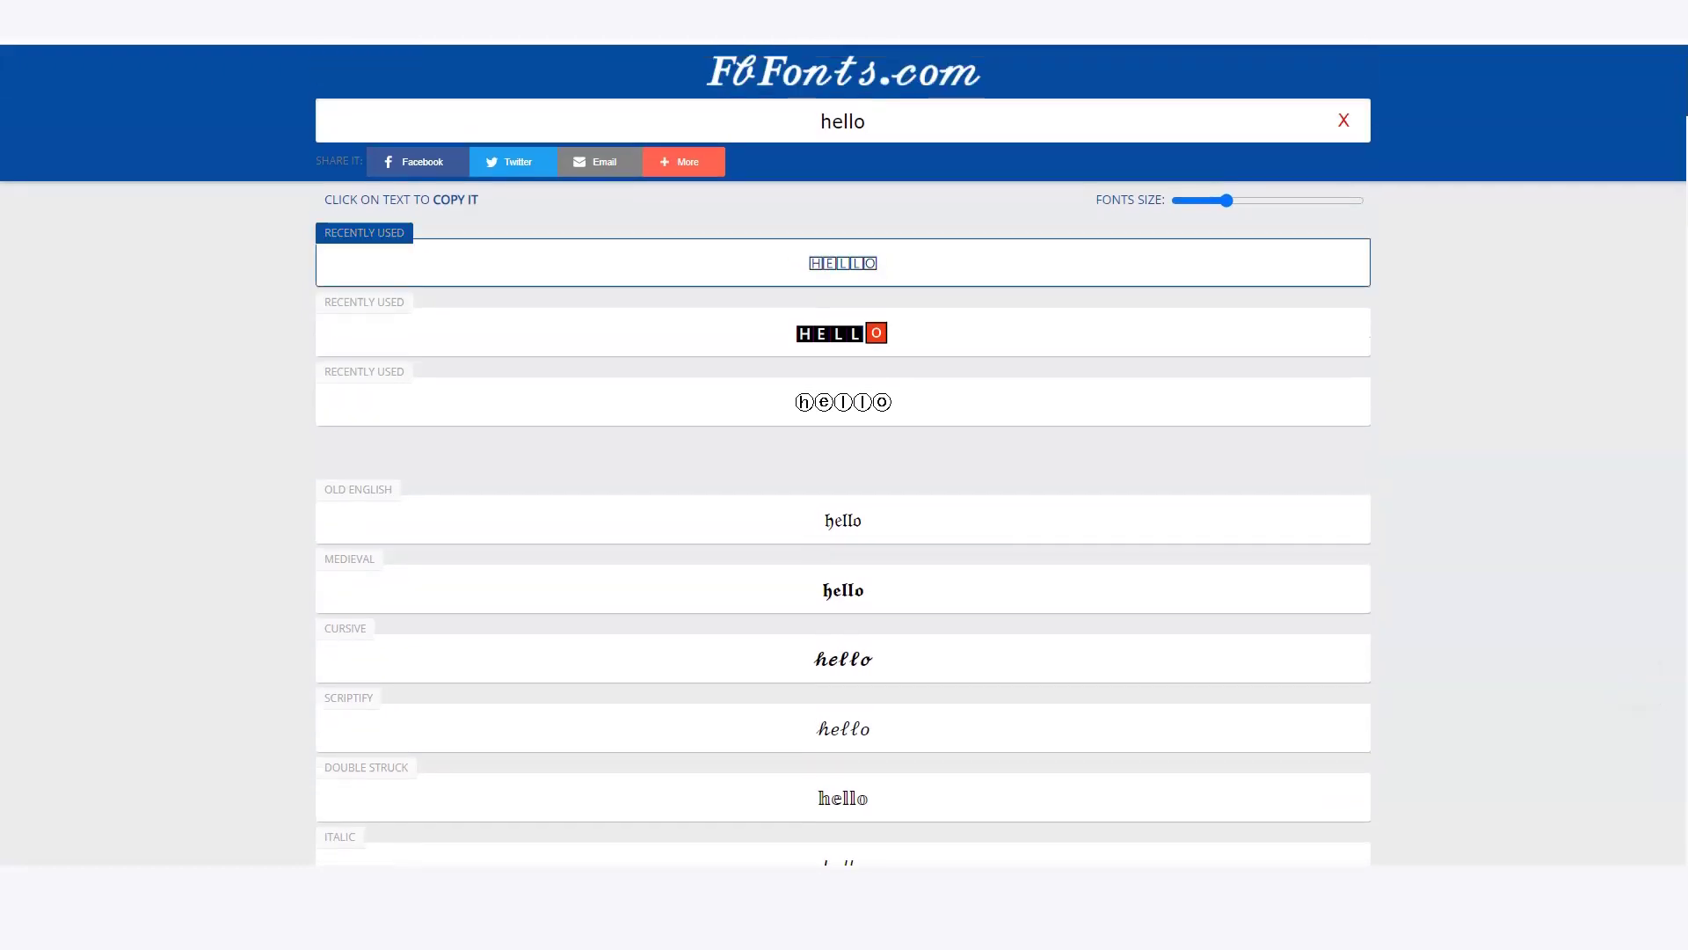
Copy the first Recently Used boxed-letter HELLO, after trying and resetting the Fonts Size slider.
click(843, 263)
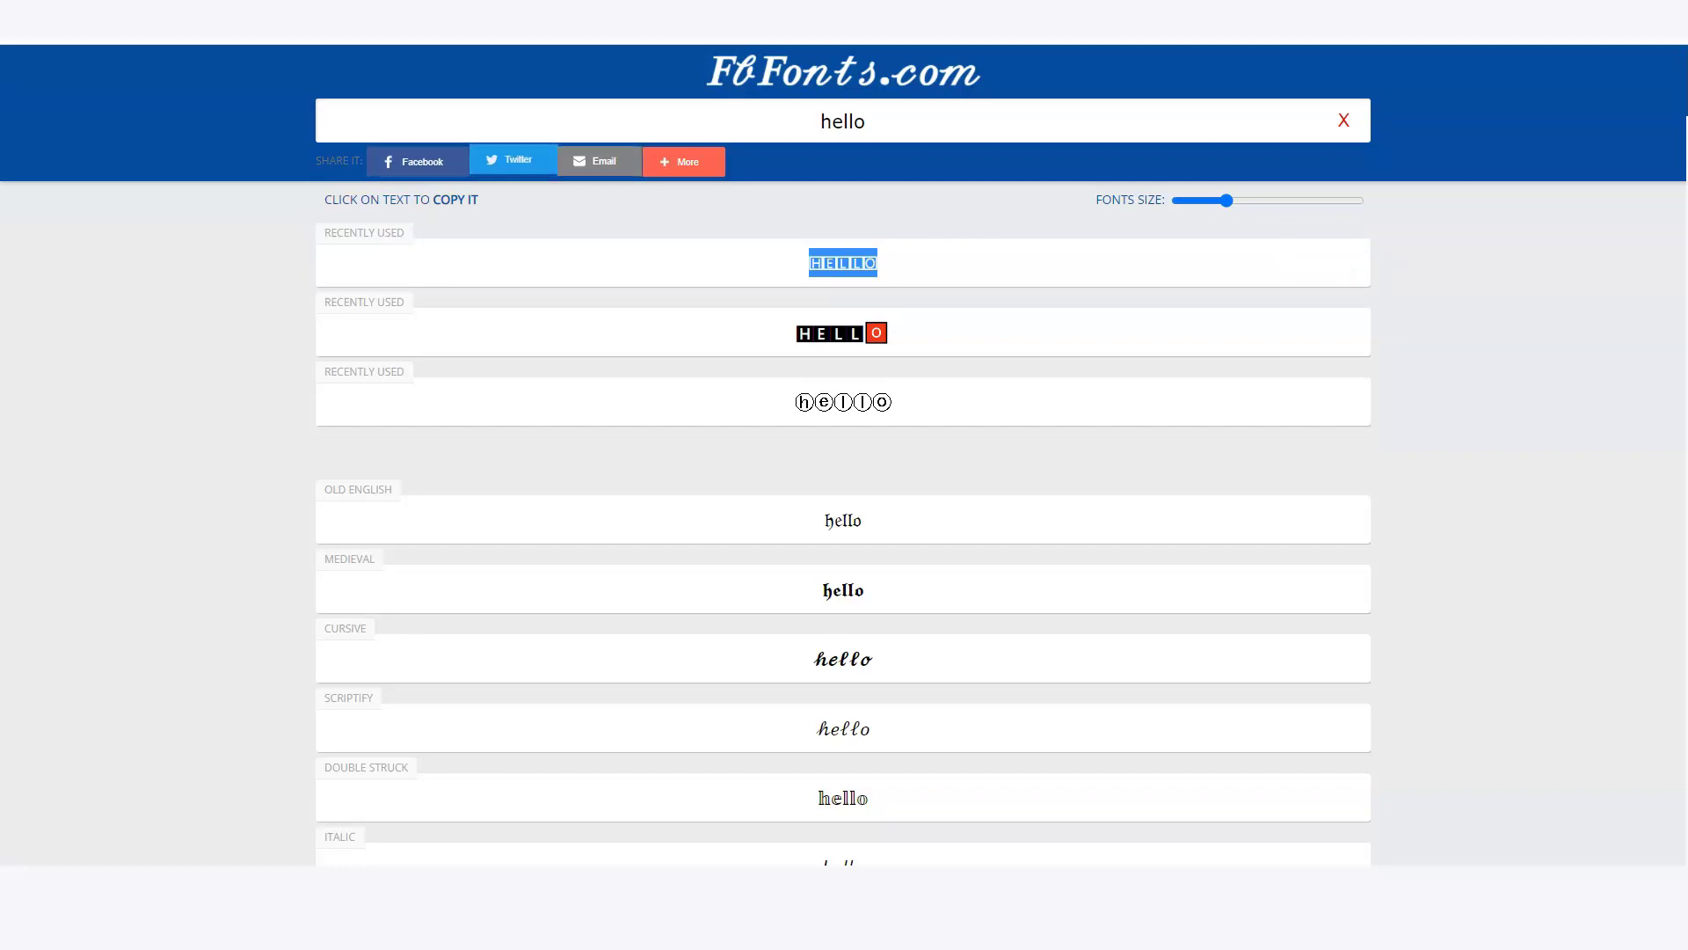
mouse_move(684, 162)
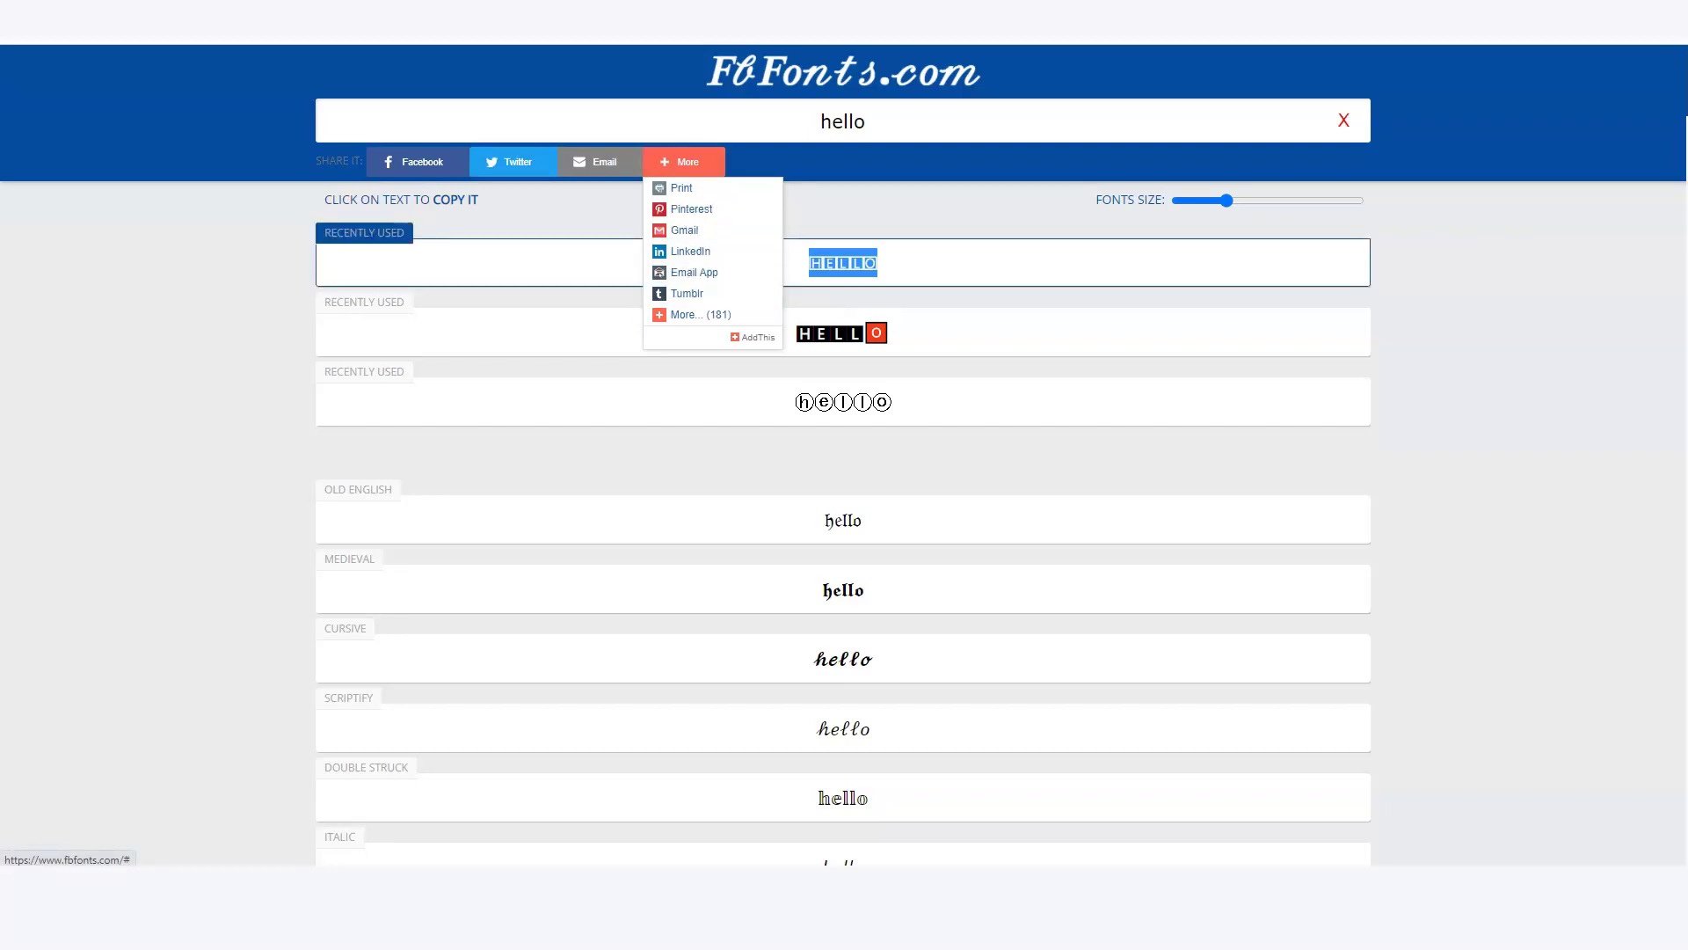
drag(1227, 200, 1301, 201)
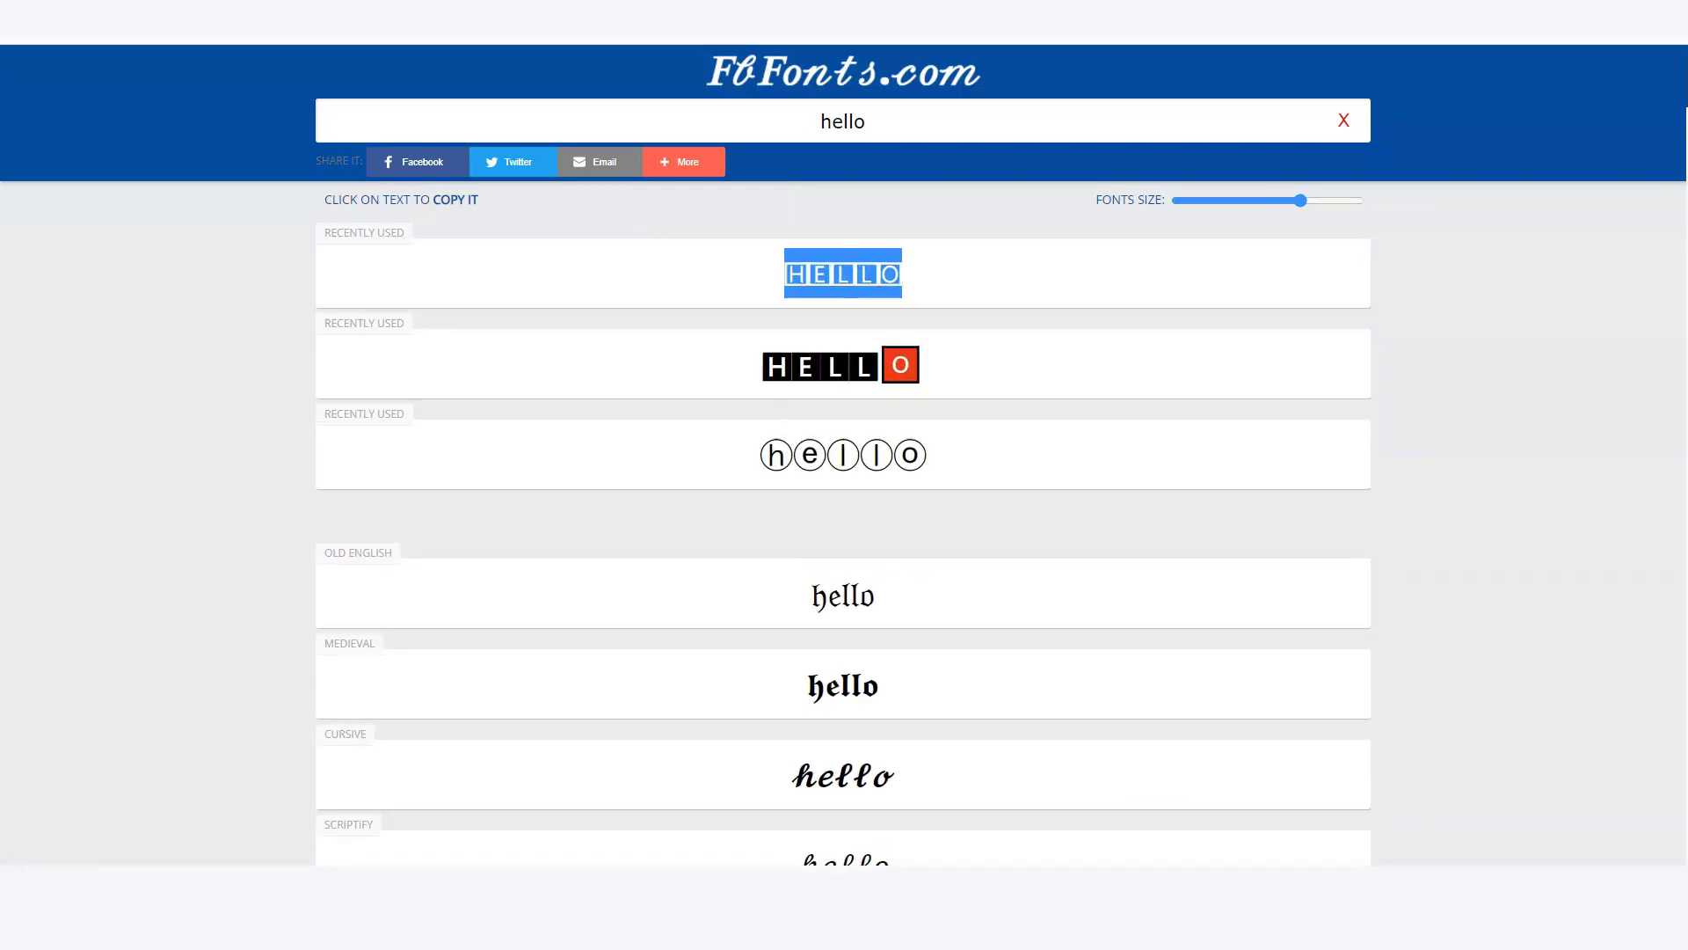
key(Right)
key(Left)
key(Left)
key(Left)
key(Left)
key(Left)
key(Left)
key(Left)
key(Left)
key(Left)
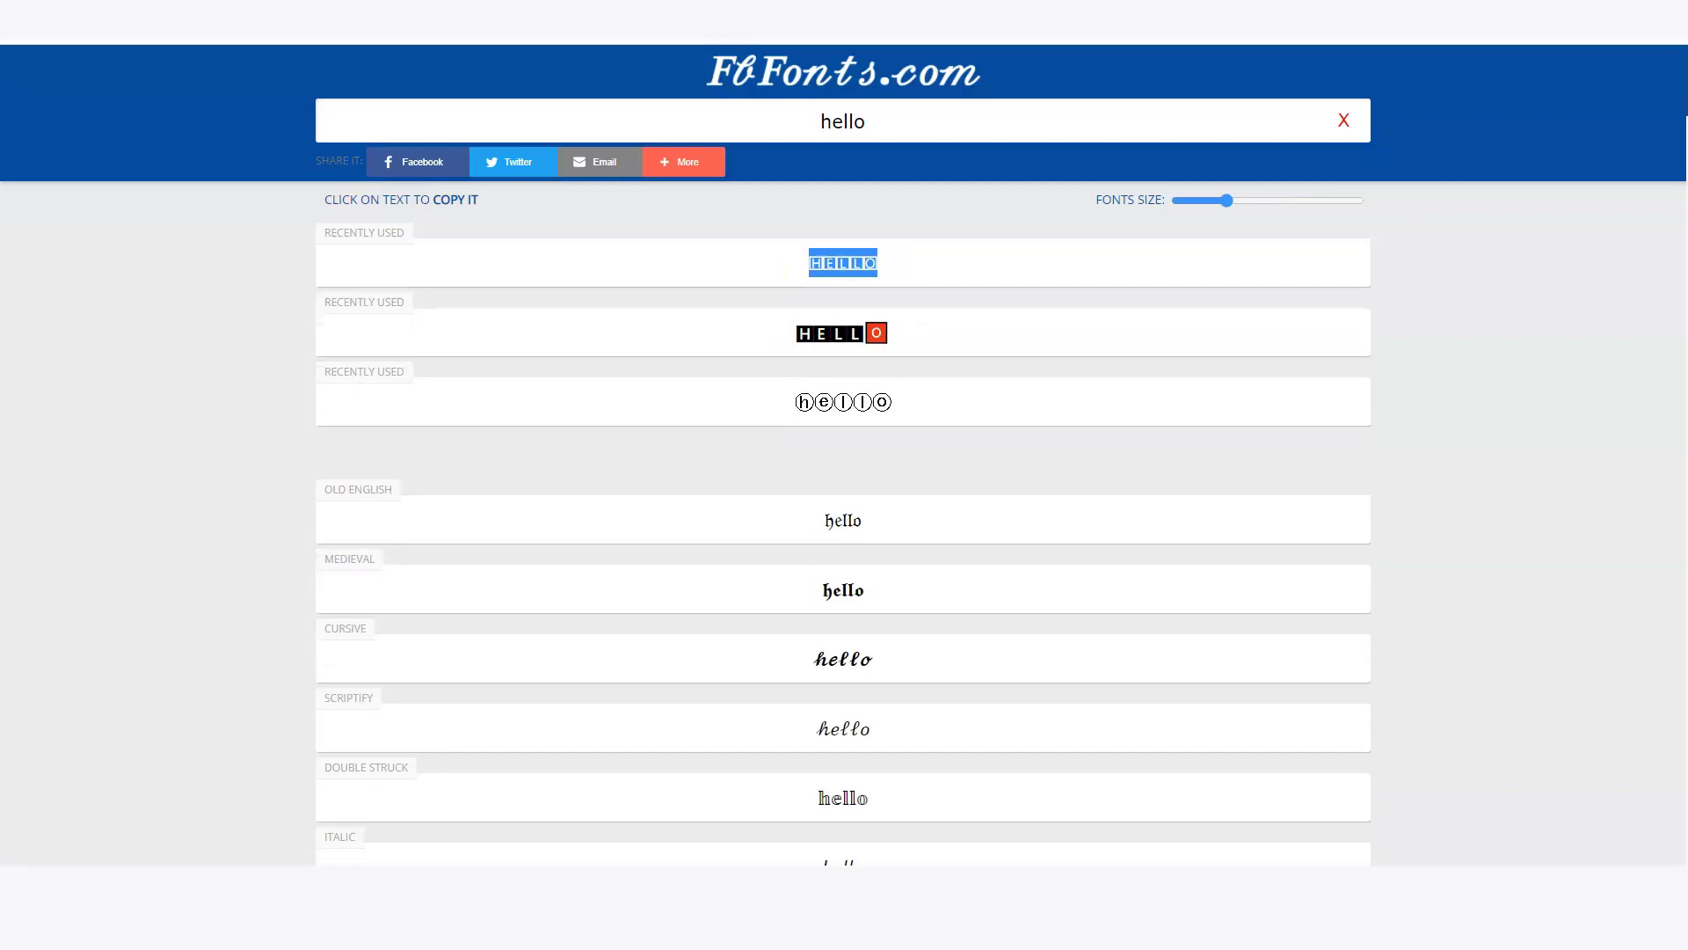
key(Left)
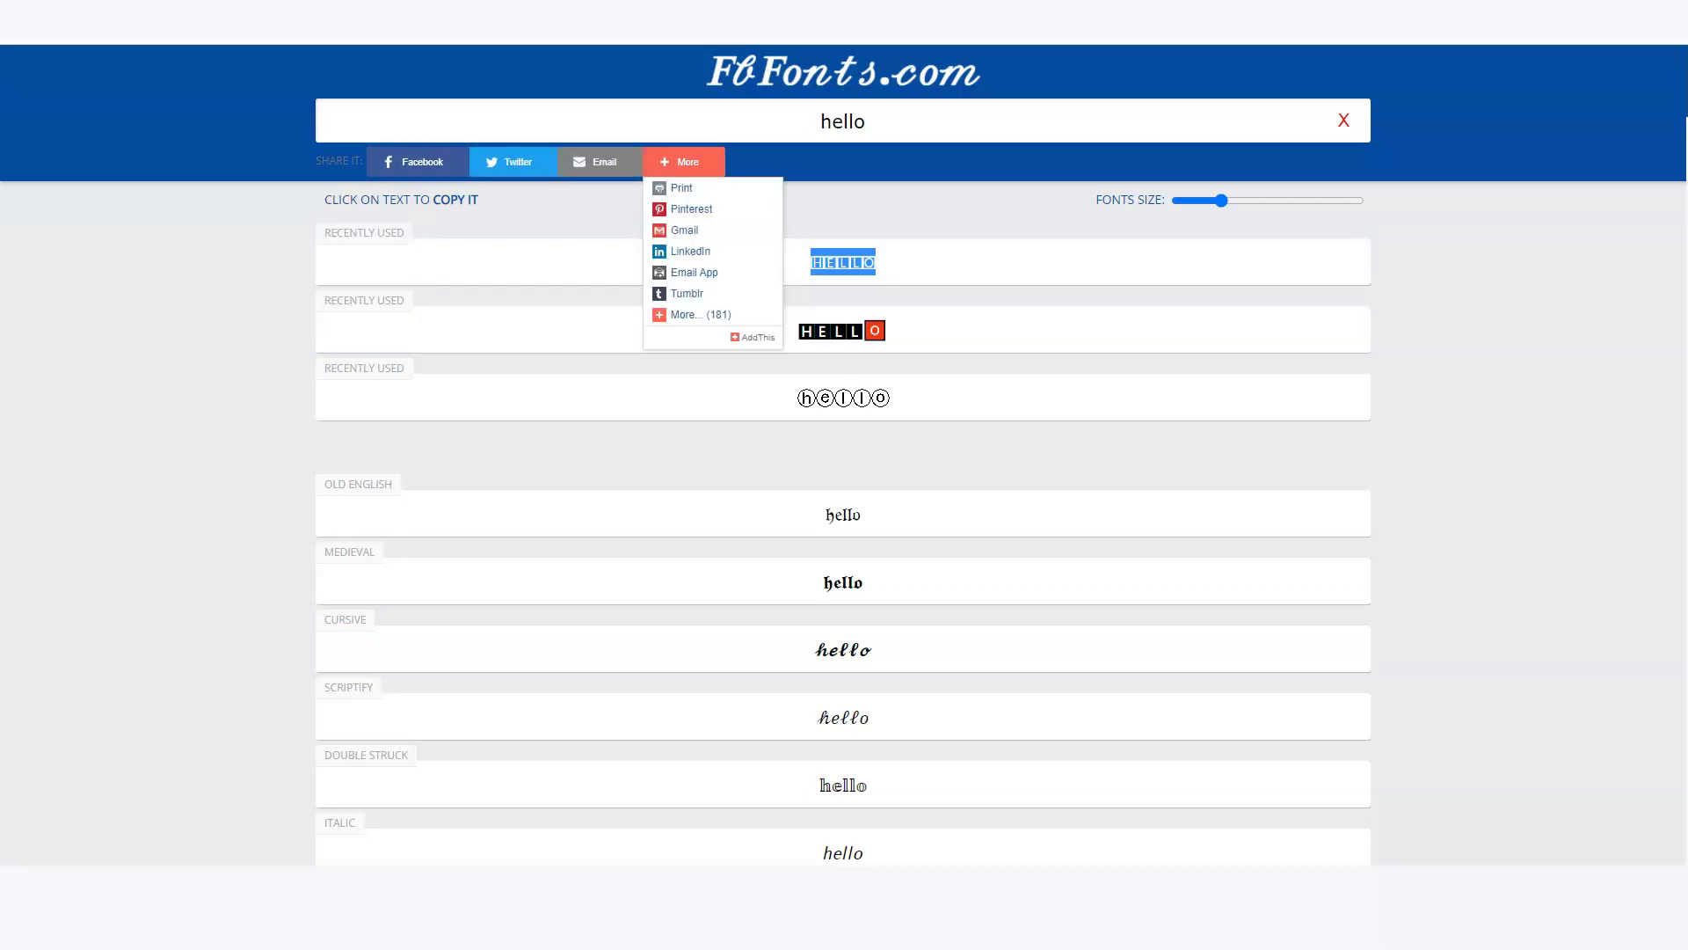
click(842, 262)
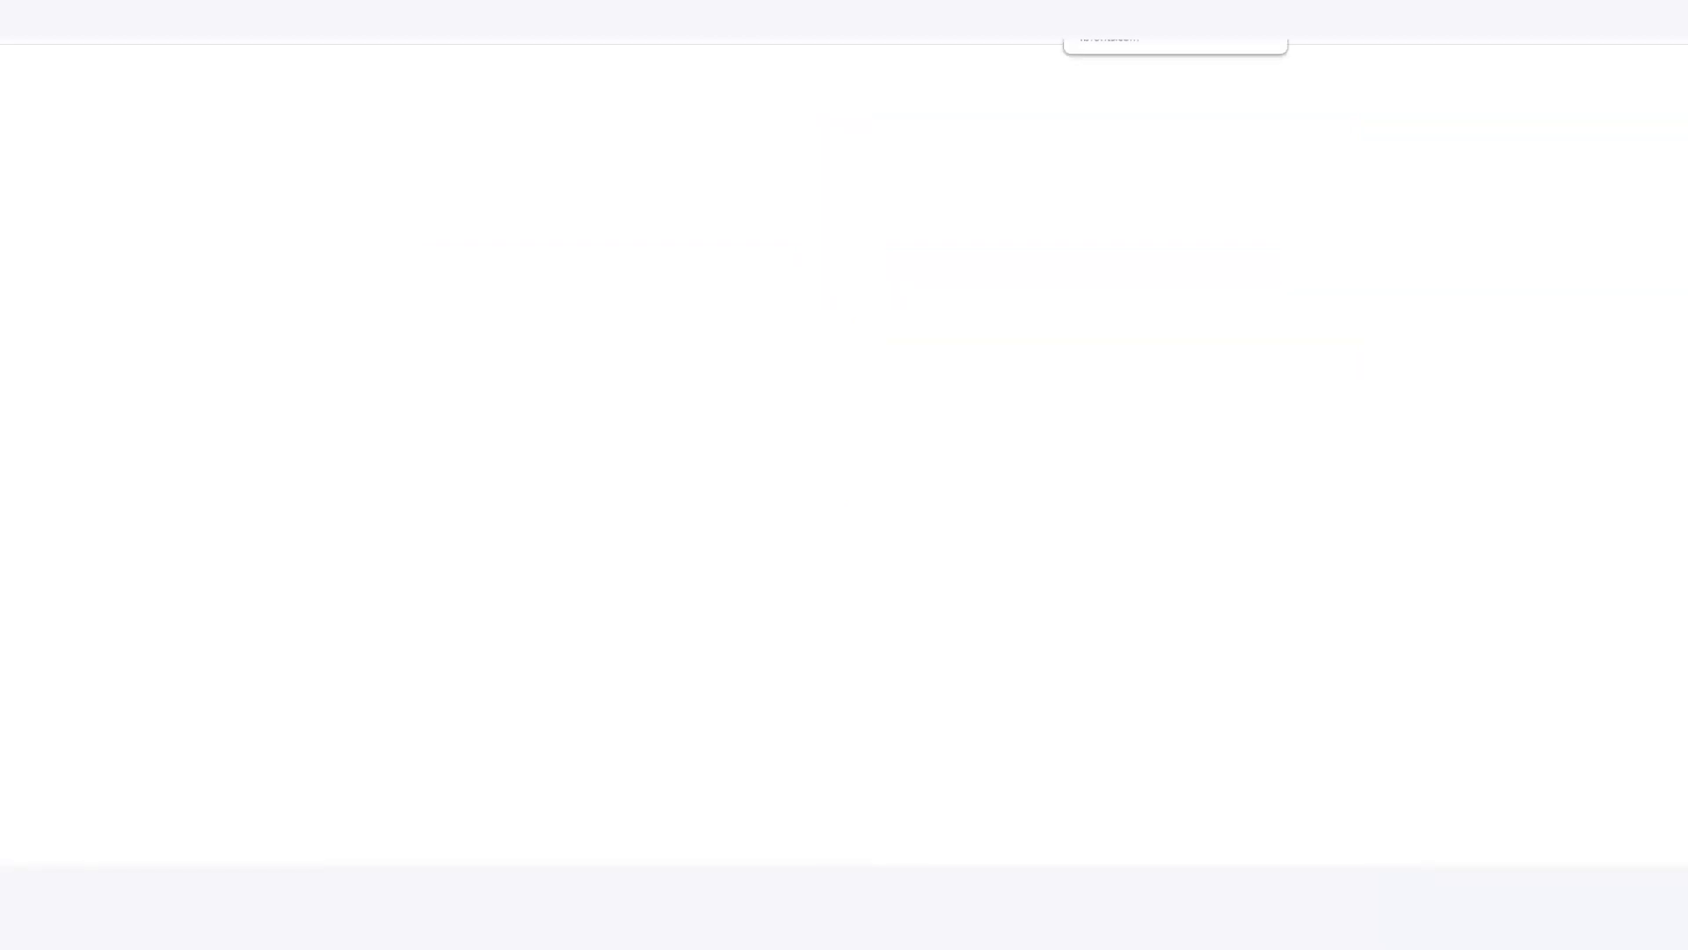
Go to facebook.com and open your profile page.
text(f)
key(Return)
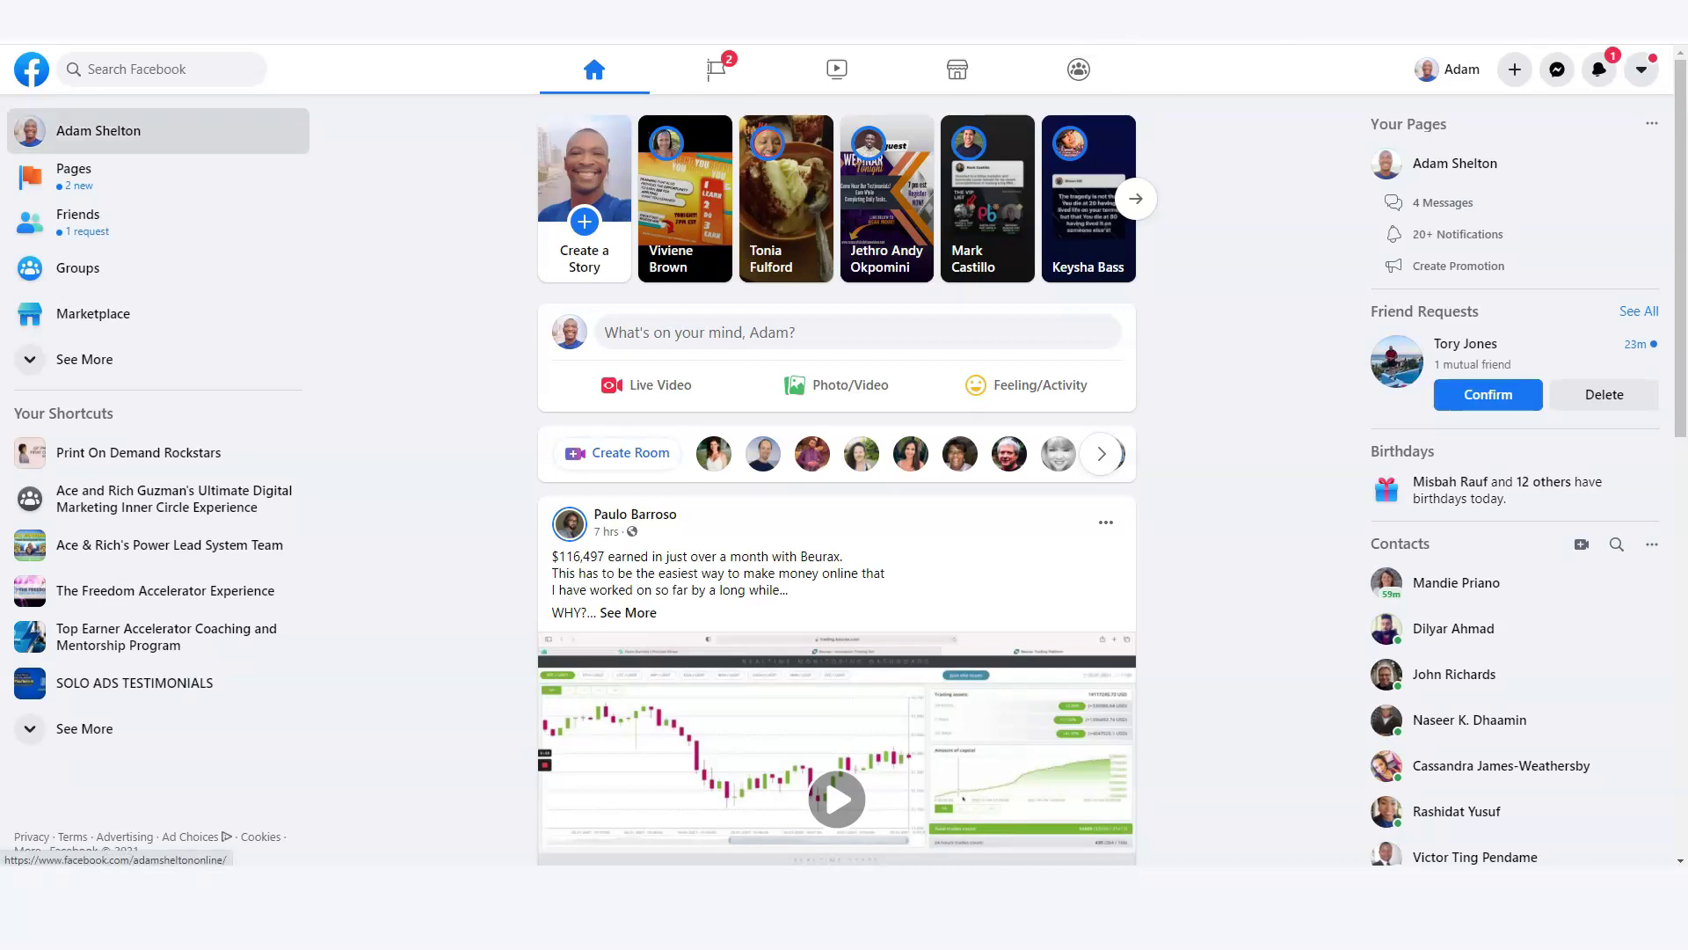
click(99, 130)
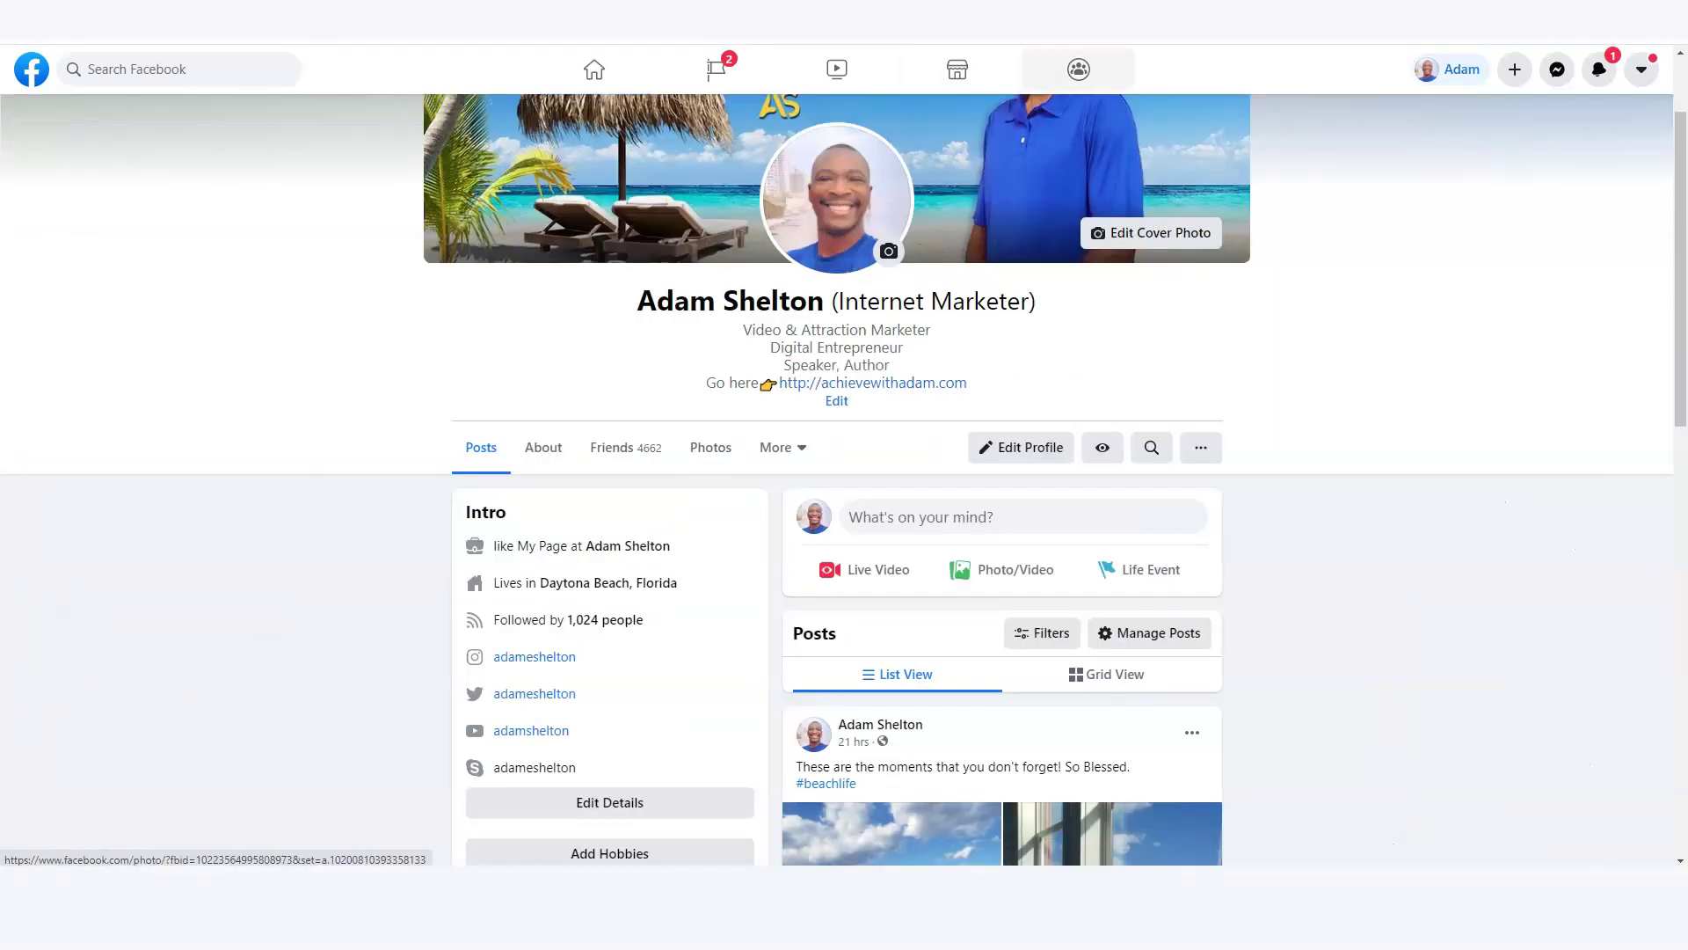
Start a new post and paste the boxed-letter HELLO into it.
click(967, 516)
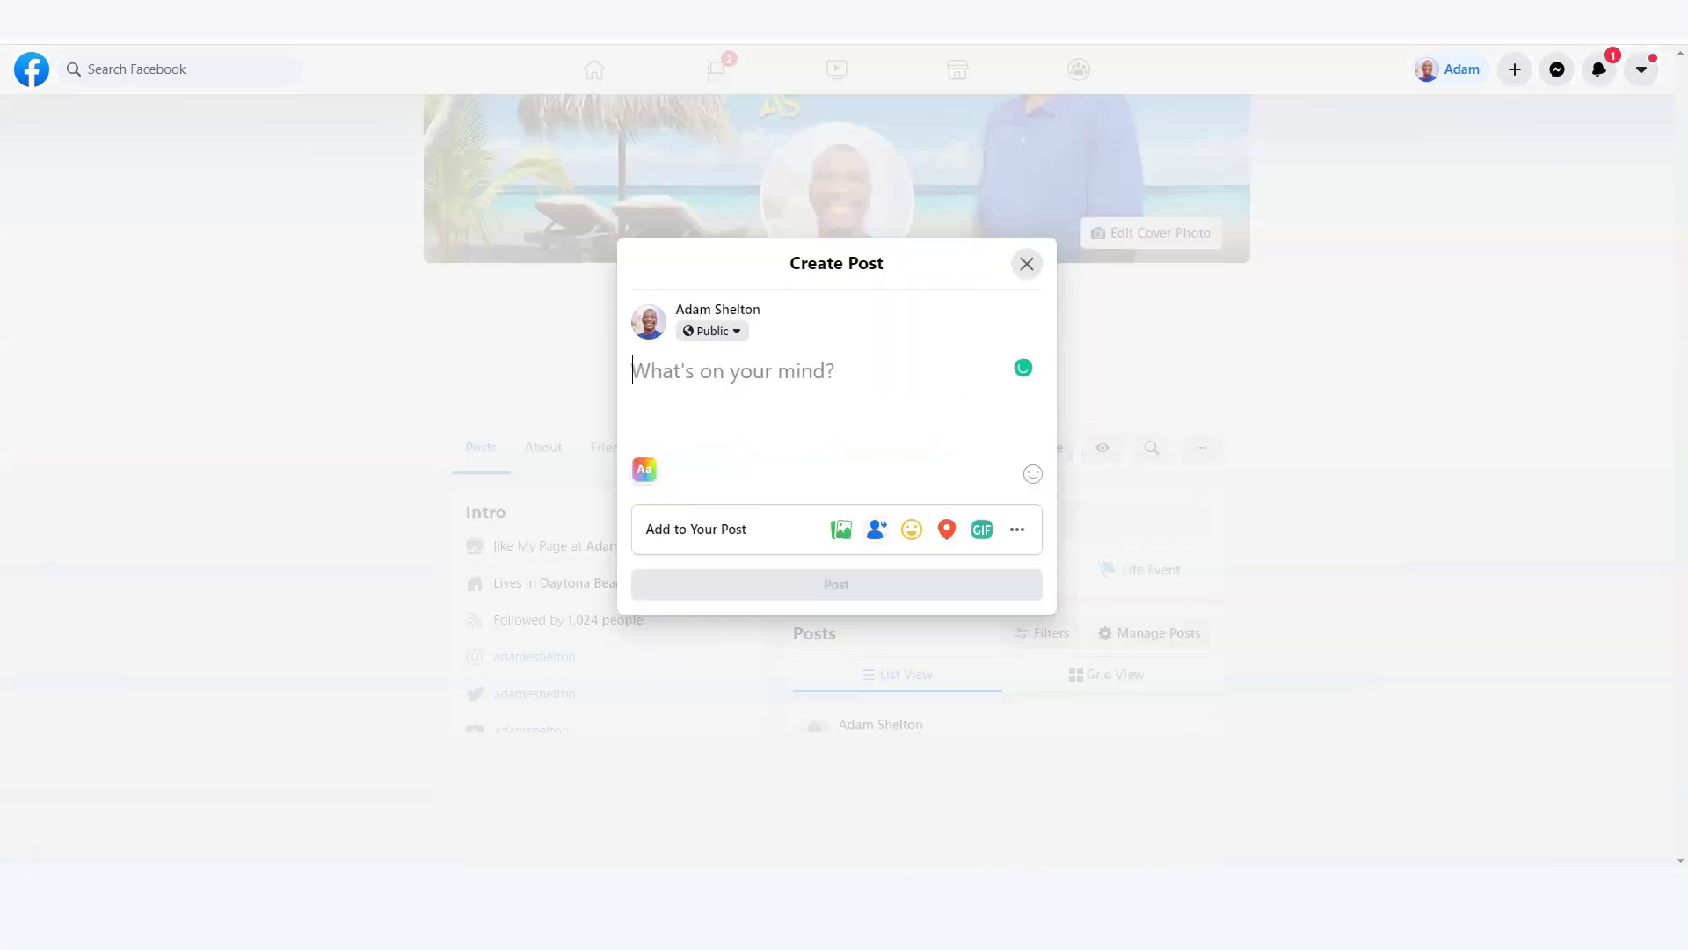
right_click(727, 373)
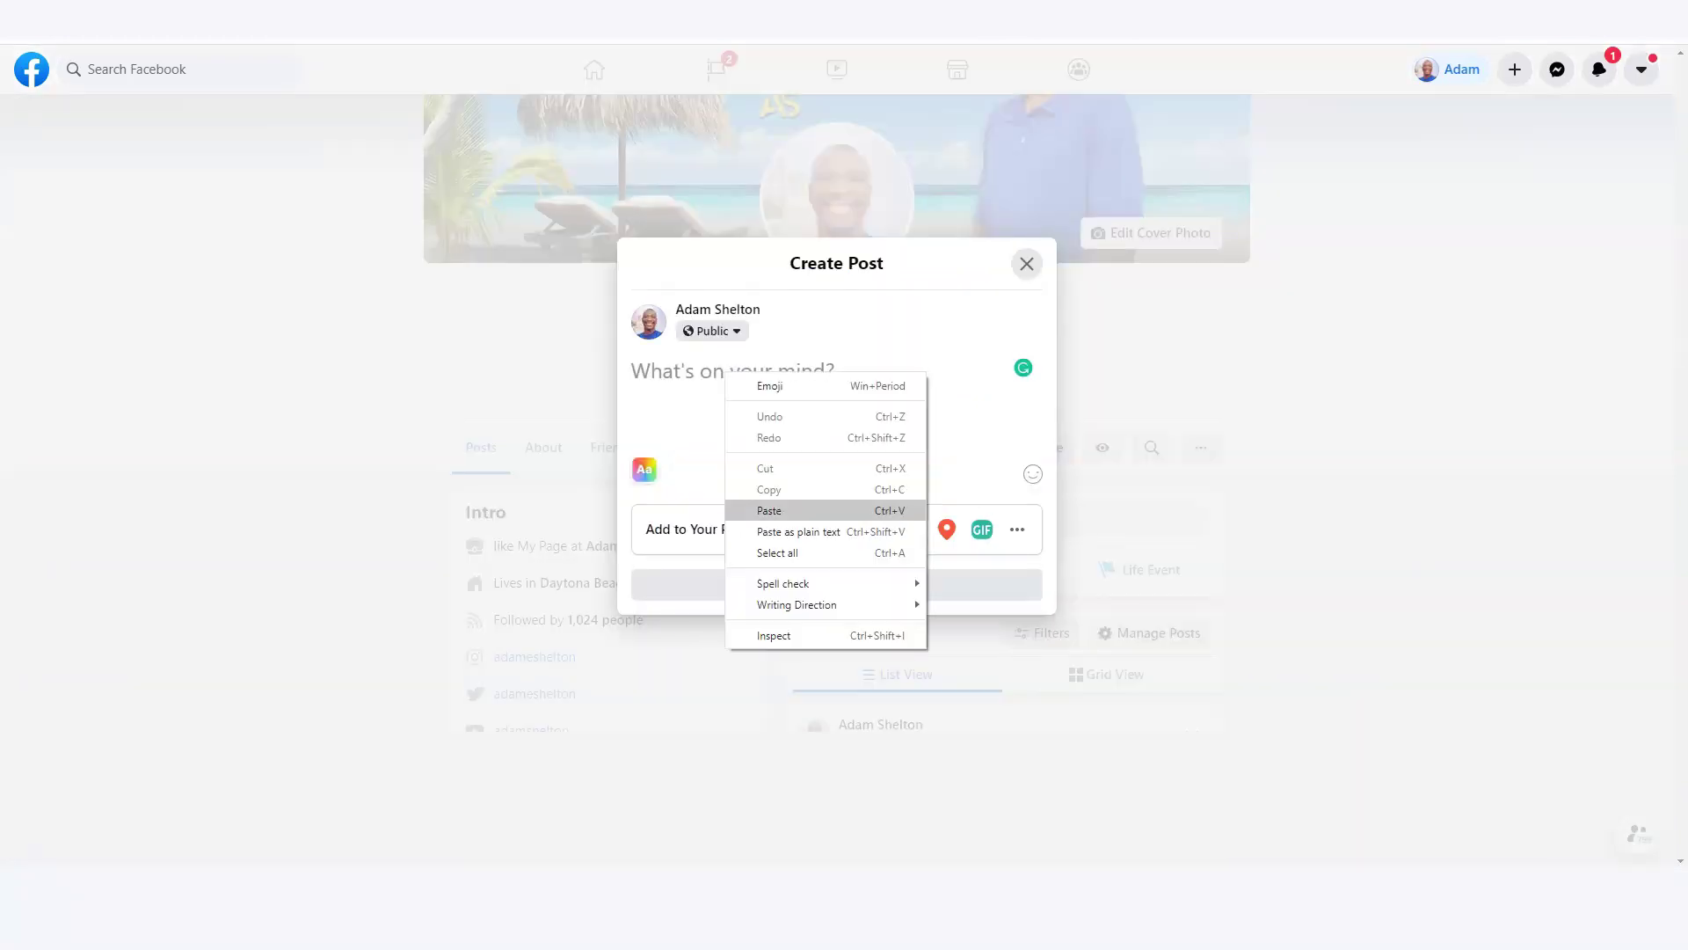
click(769, 510)
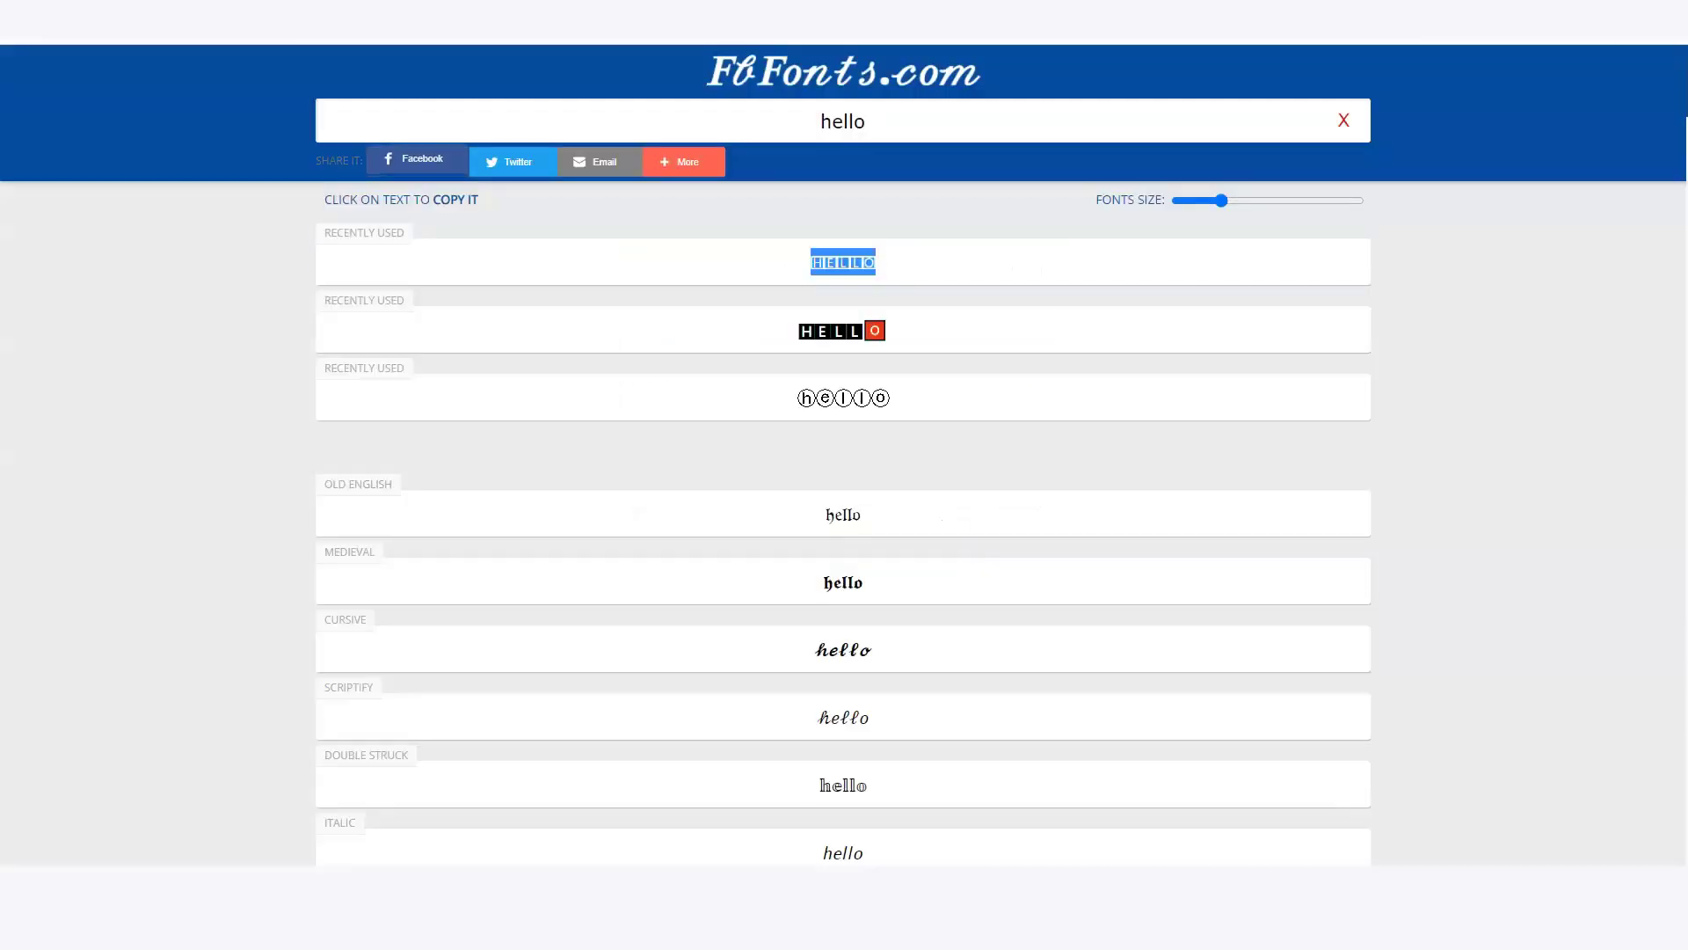
Open FbFonts' Share on Facebook popup, then close it and confirm leaving without posting.
click(417, 160)
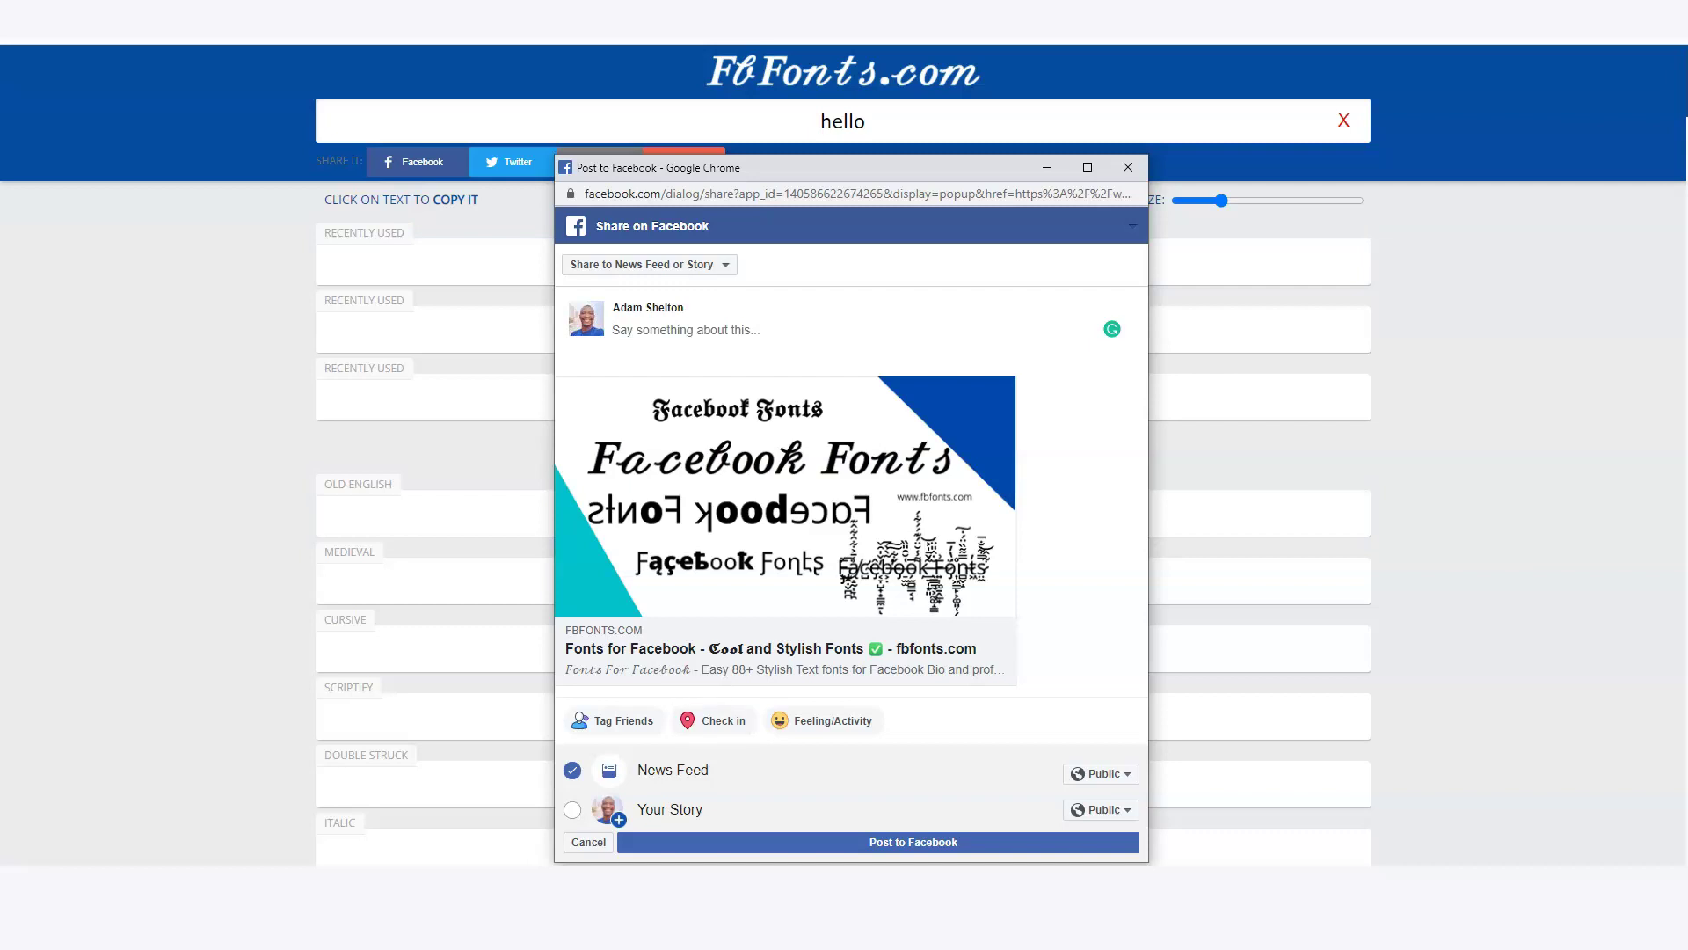
click(1128, 167)
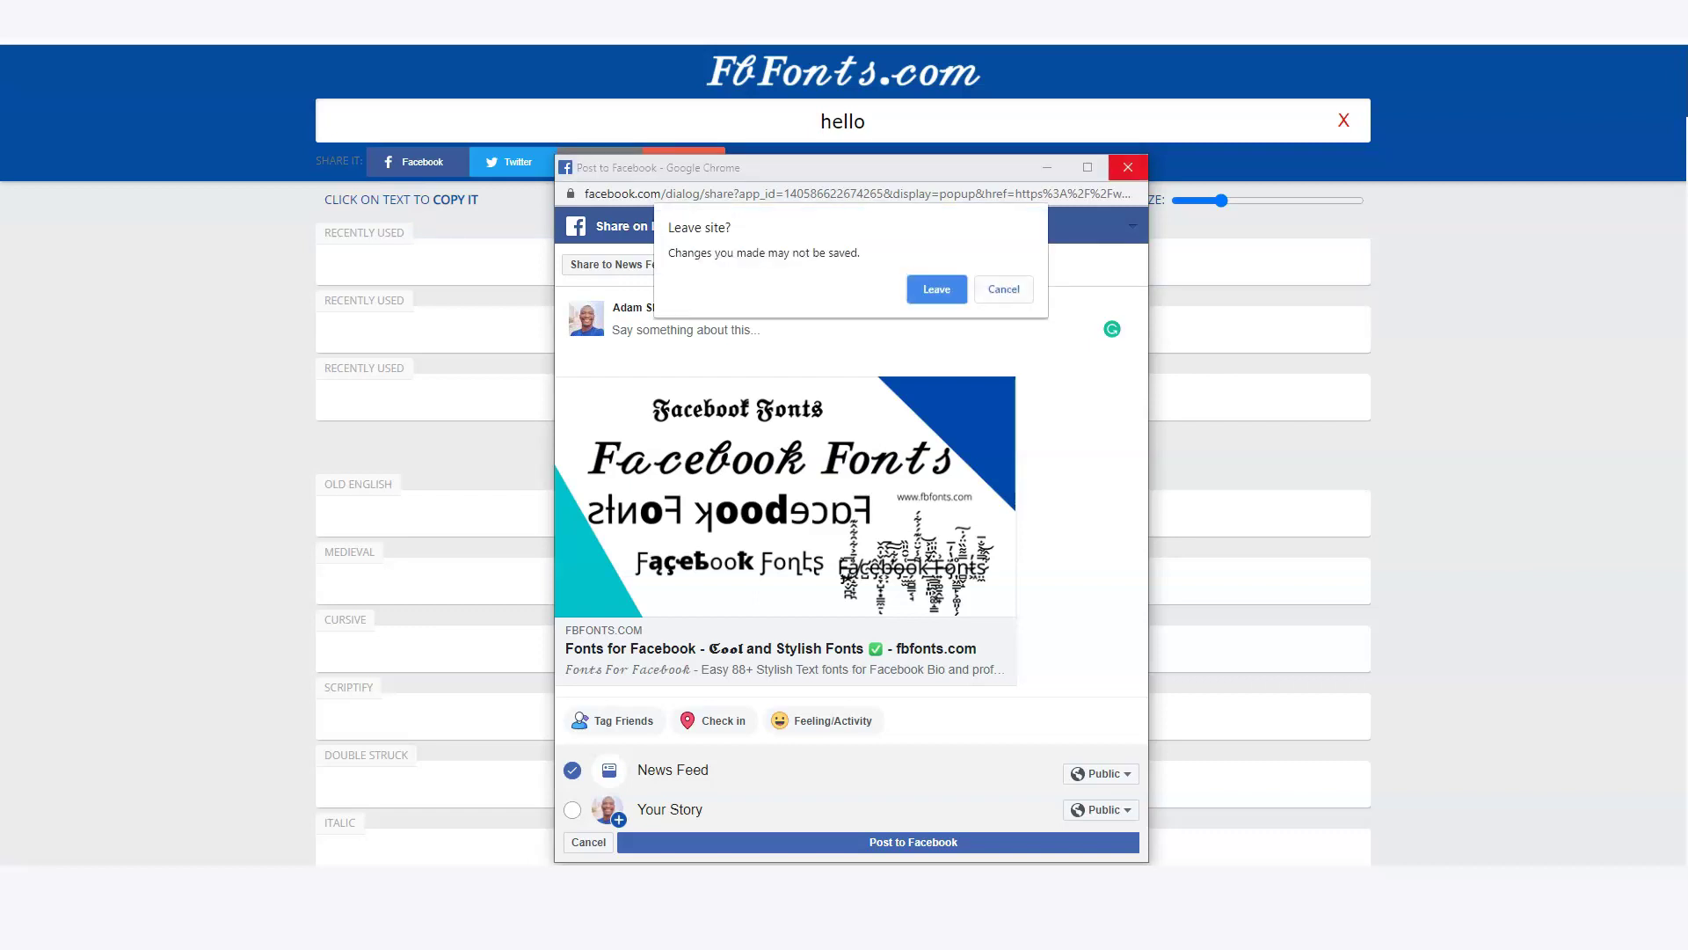
click(1003, 289)
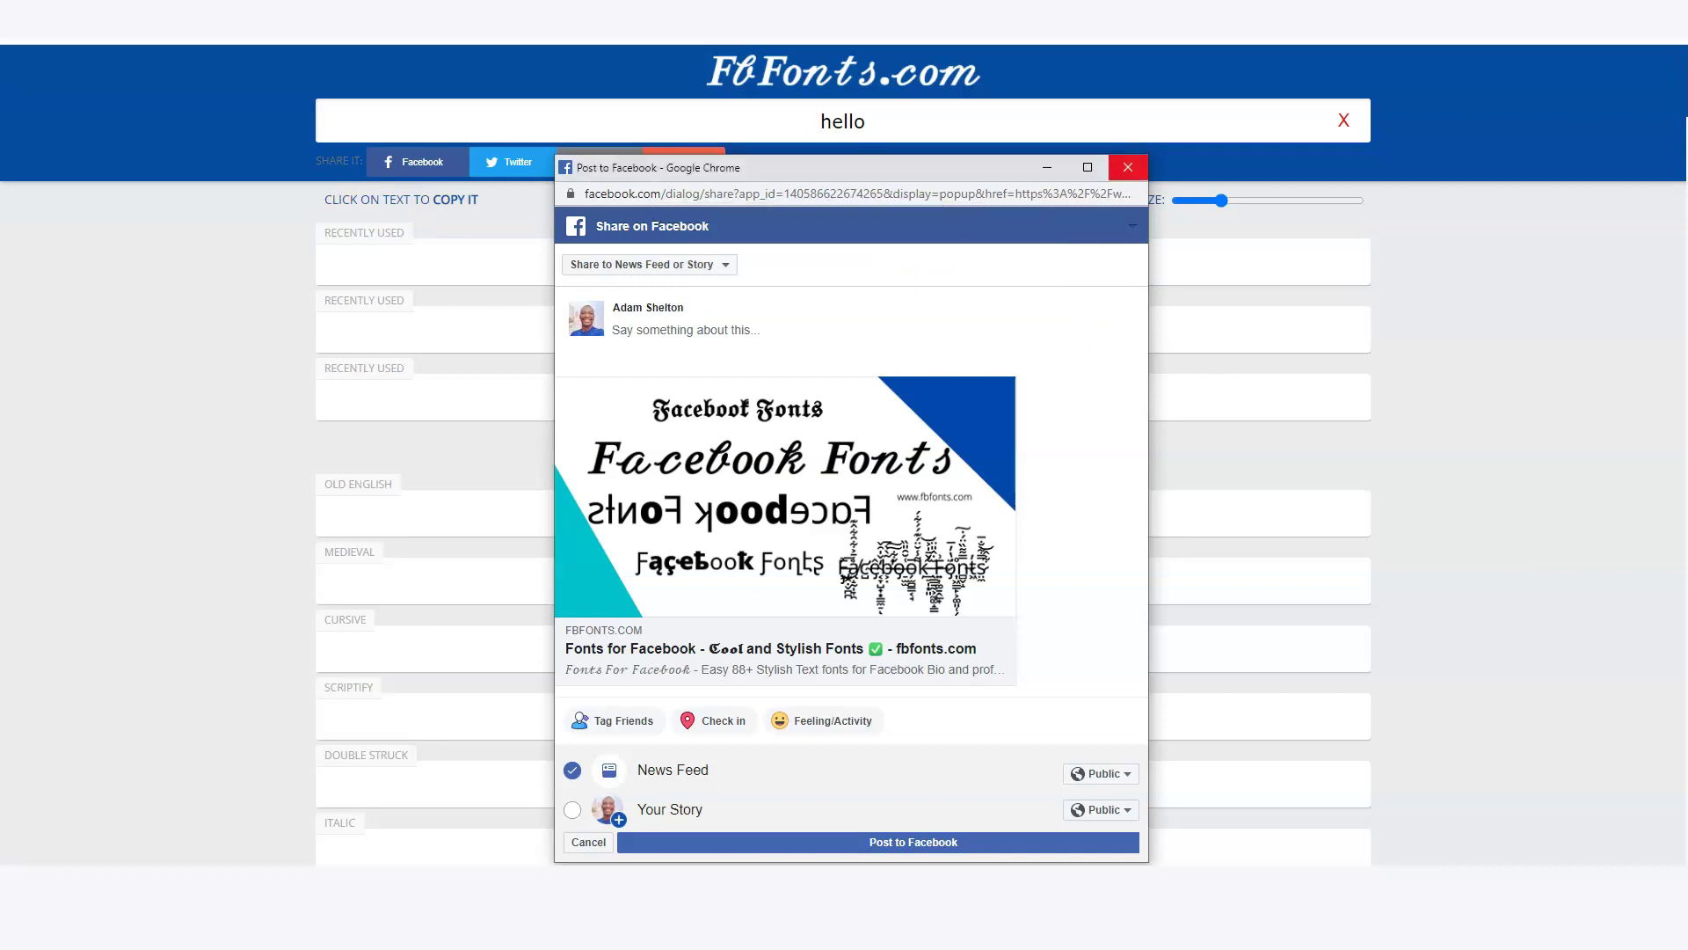
click(685, 331)
right_click(934, 514)
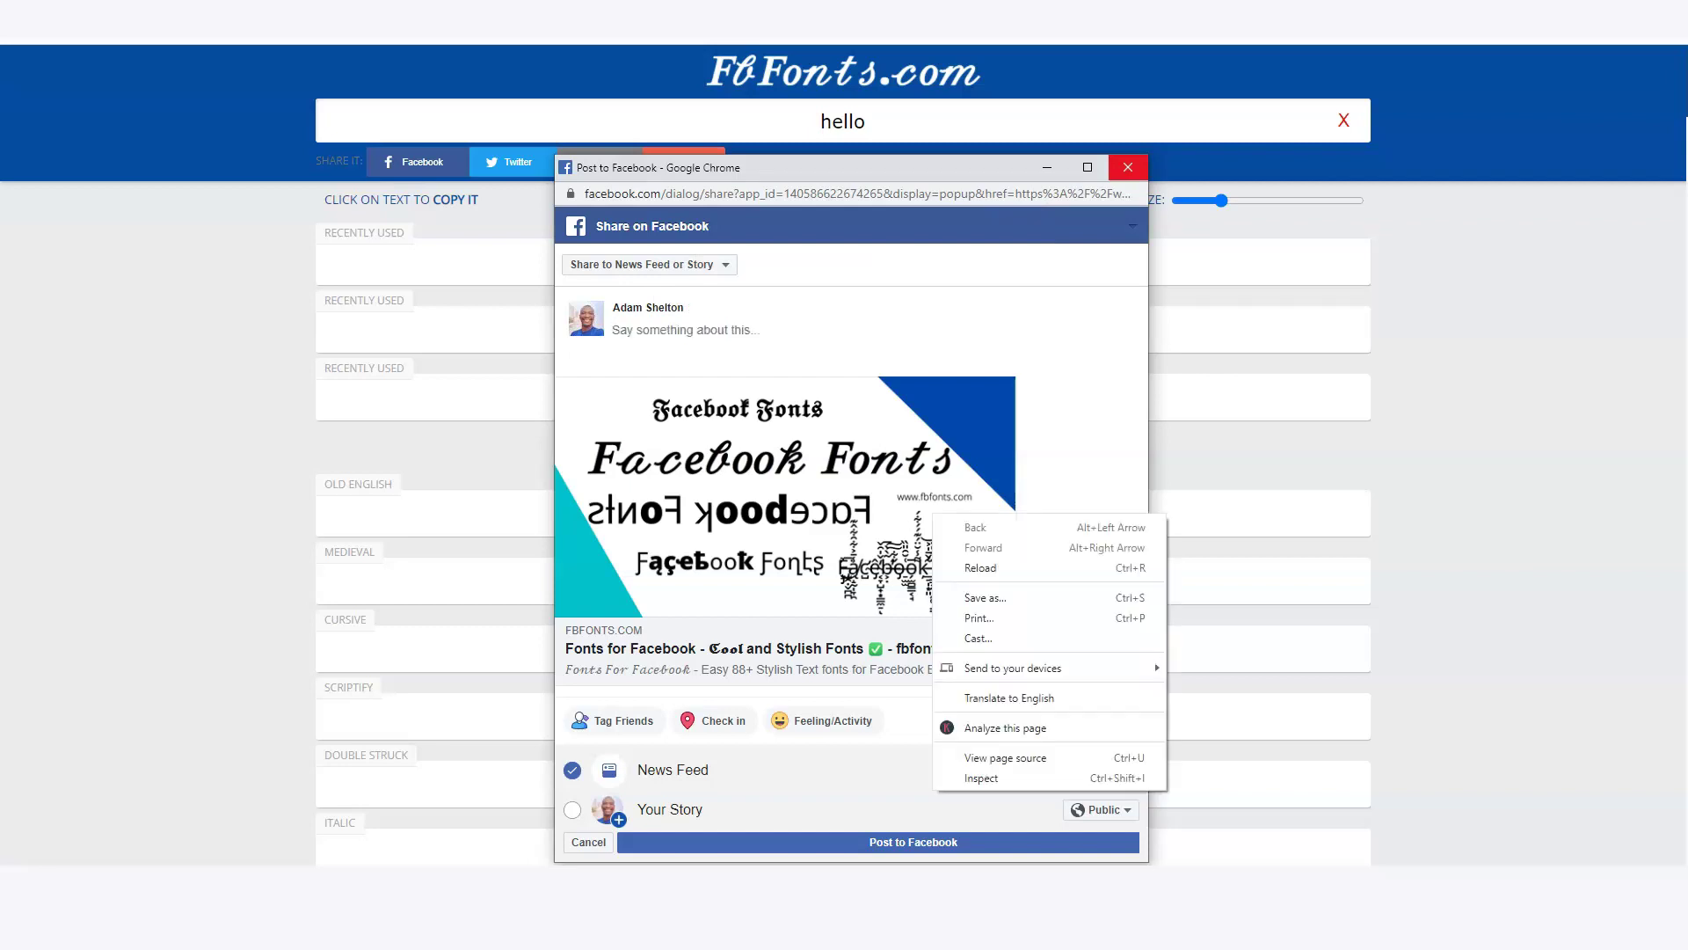
key(Escape)
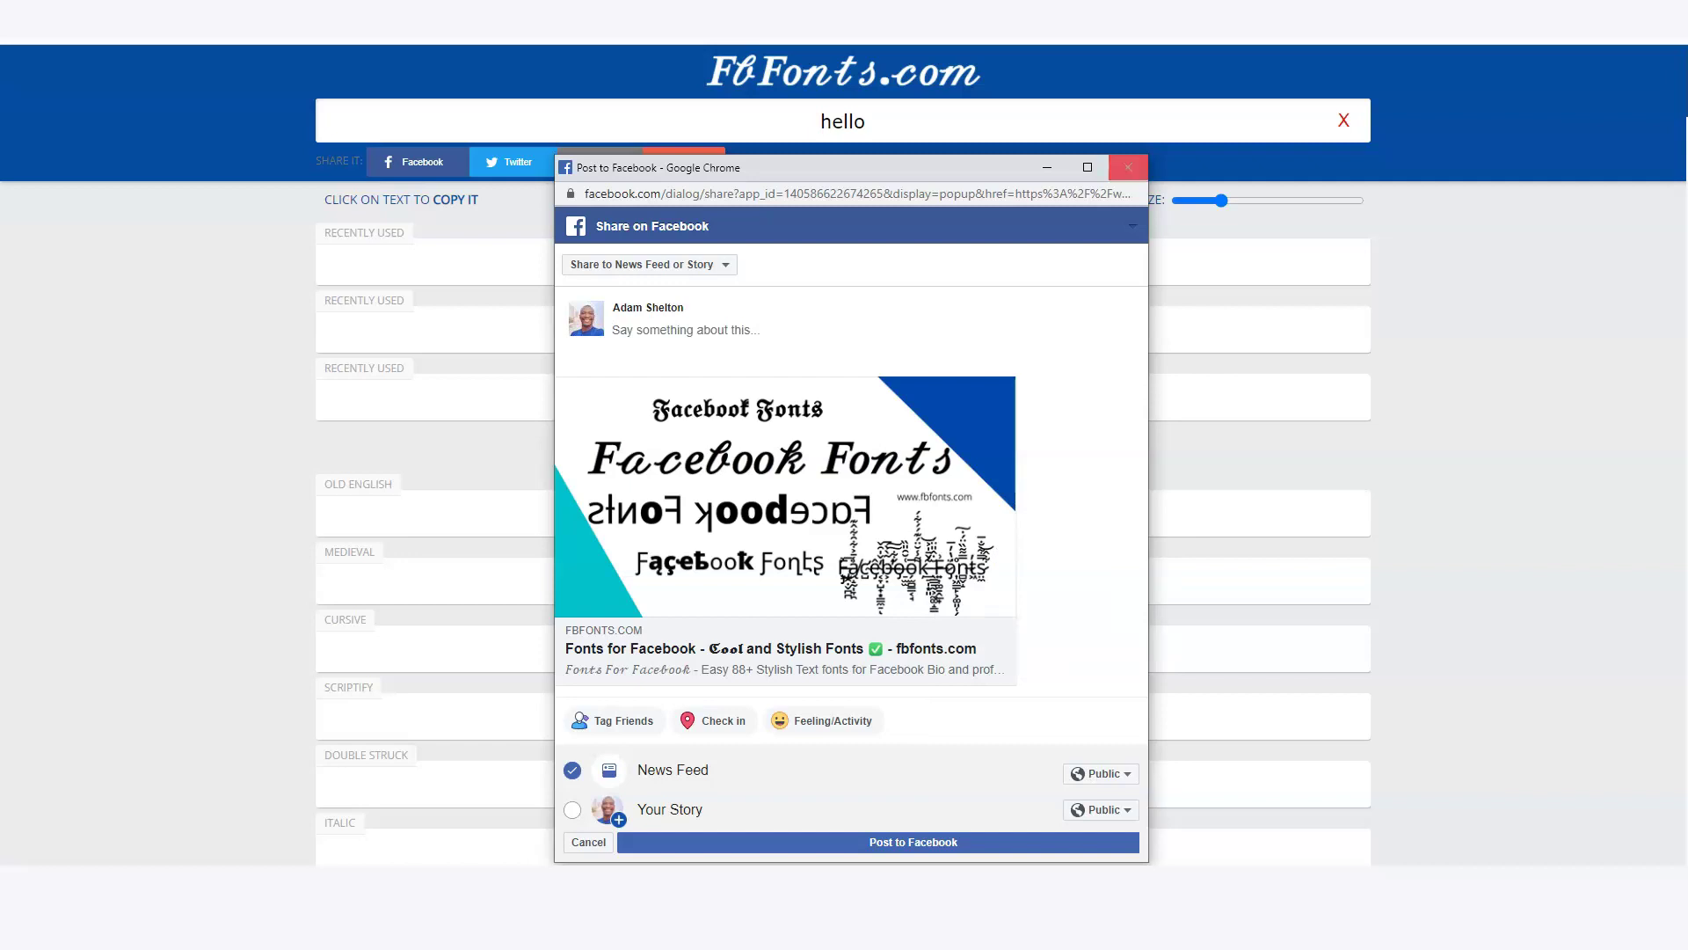
click(1128, 167)
key(Return)
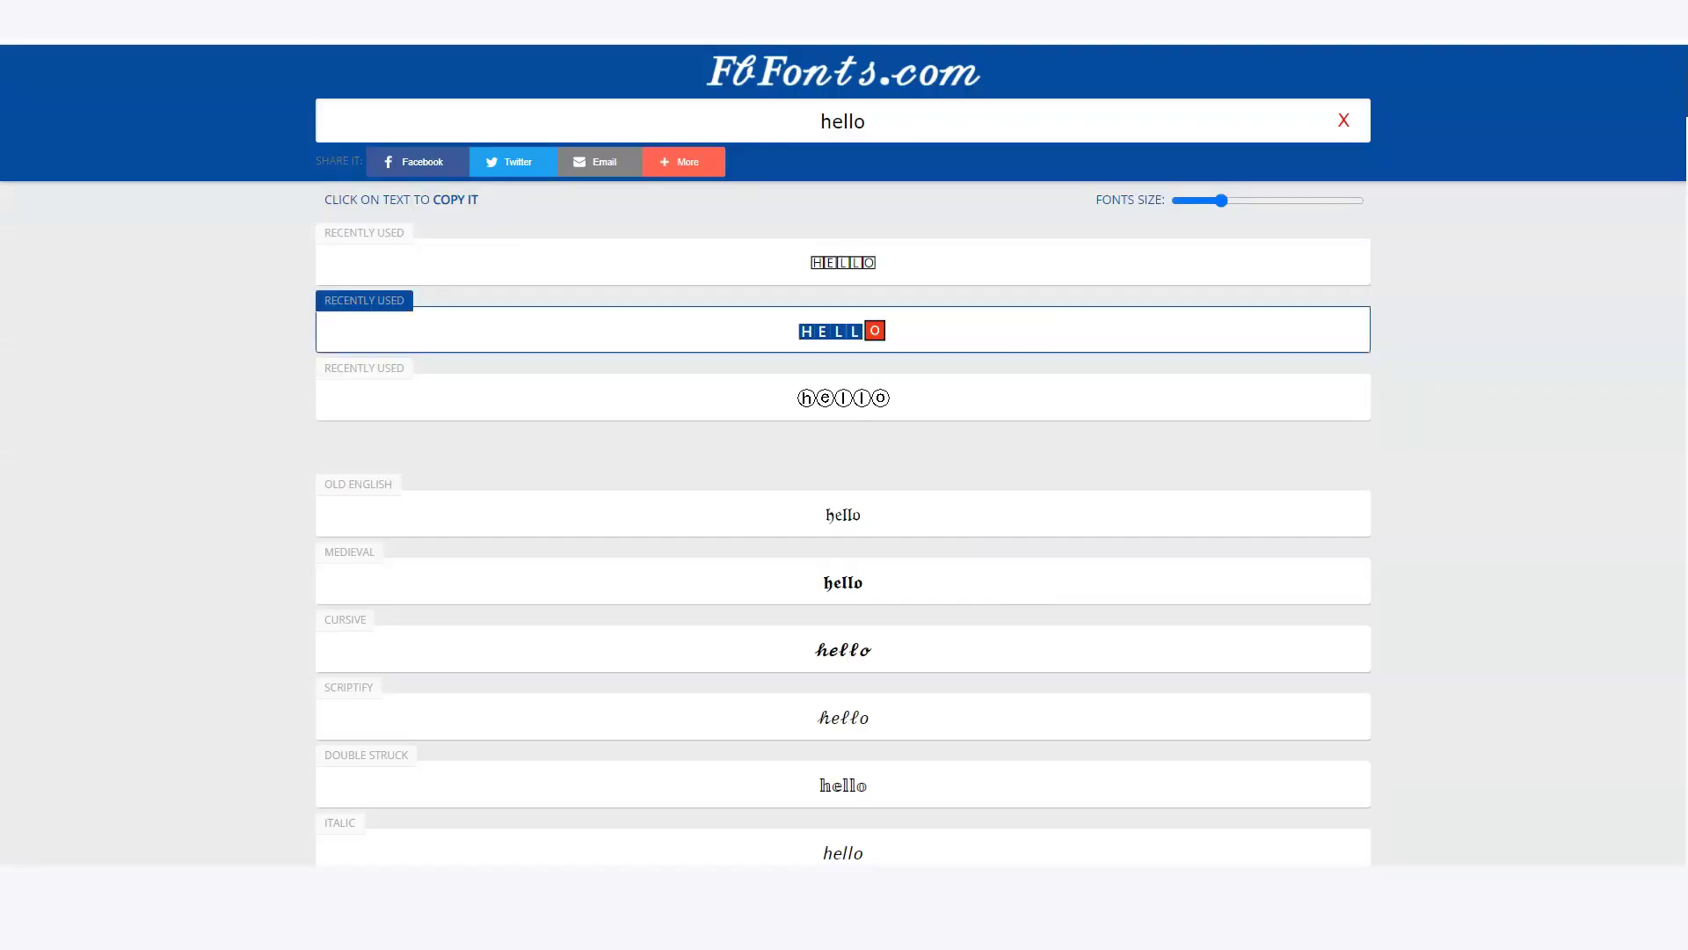
Copy the Inverted Squares HELLO with the red O and paste it as a second post line.
click(842, 330)
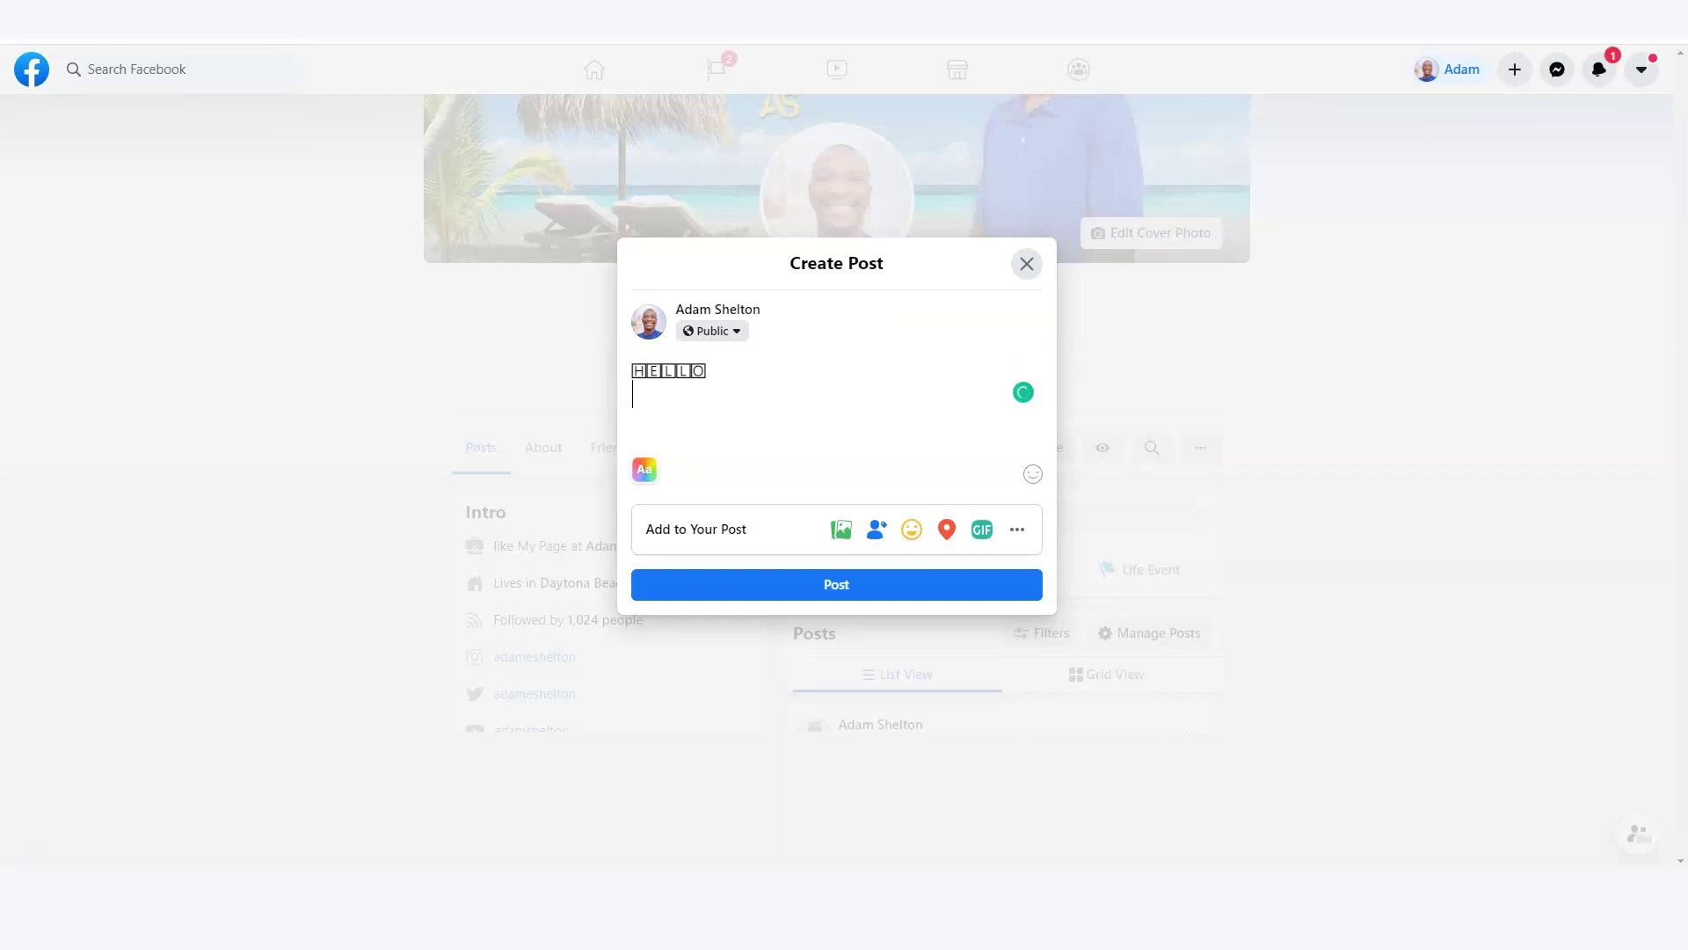
text(🅷🅴🅻🅻🅾)
right_click(765, 393)
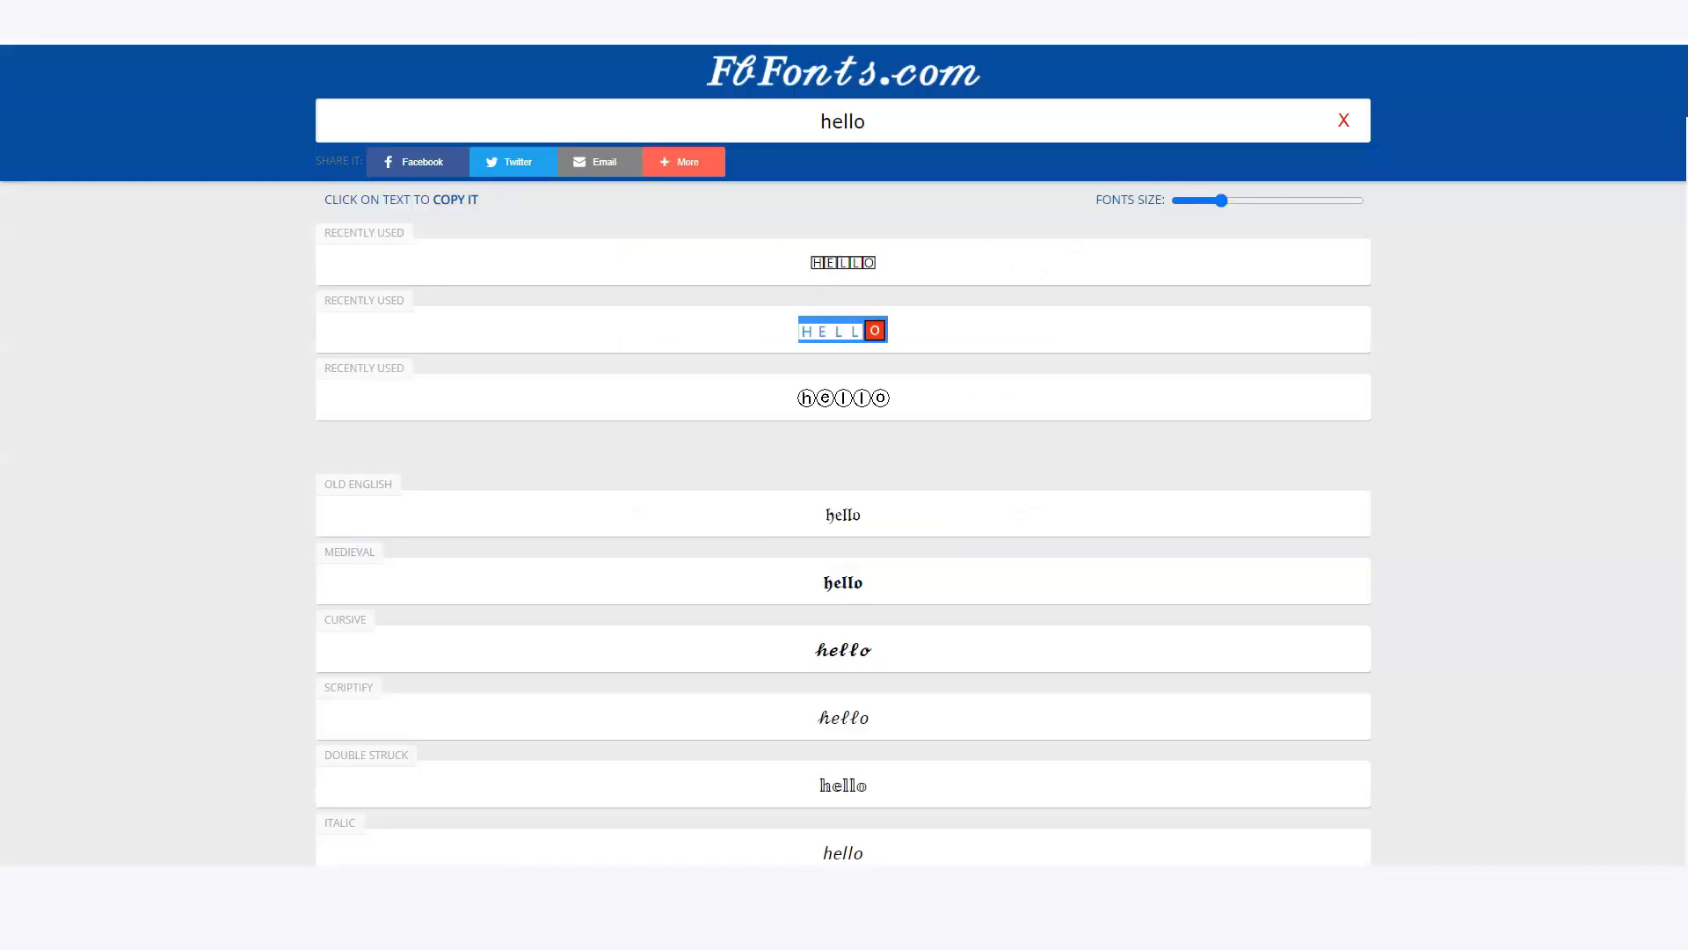
Enlarge the font samples and copy the Scriptify hello.
drag(1221, 200, 1286, 200)
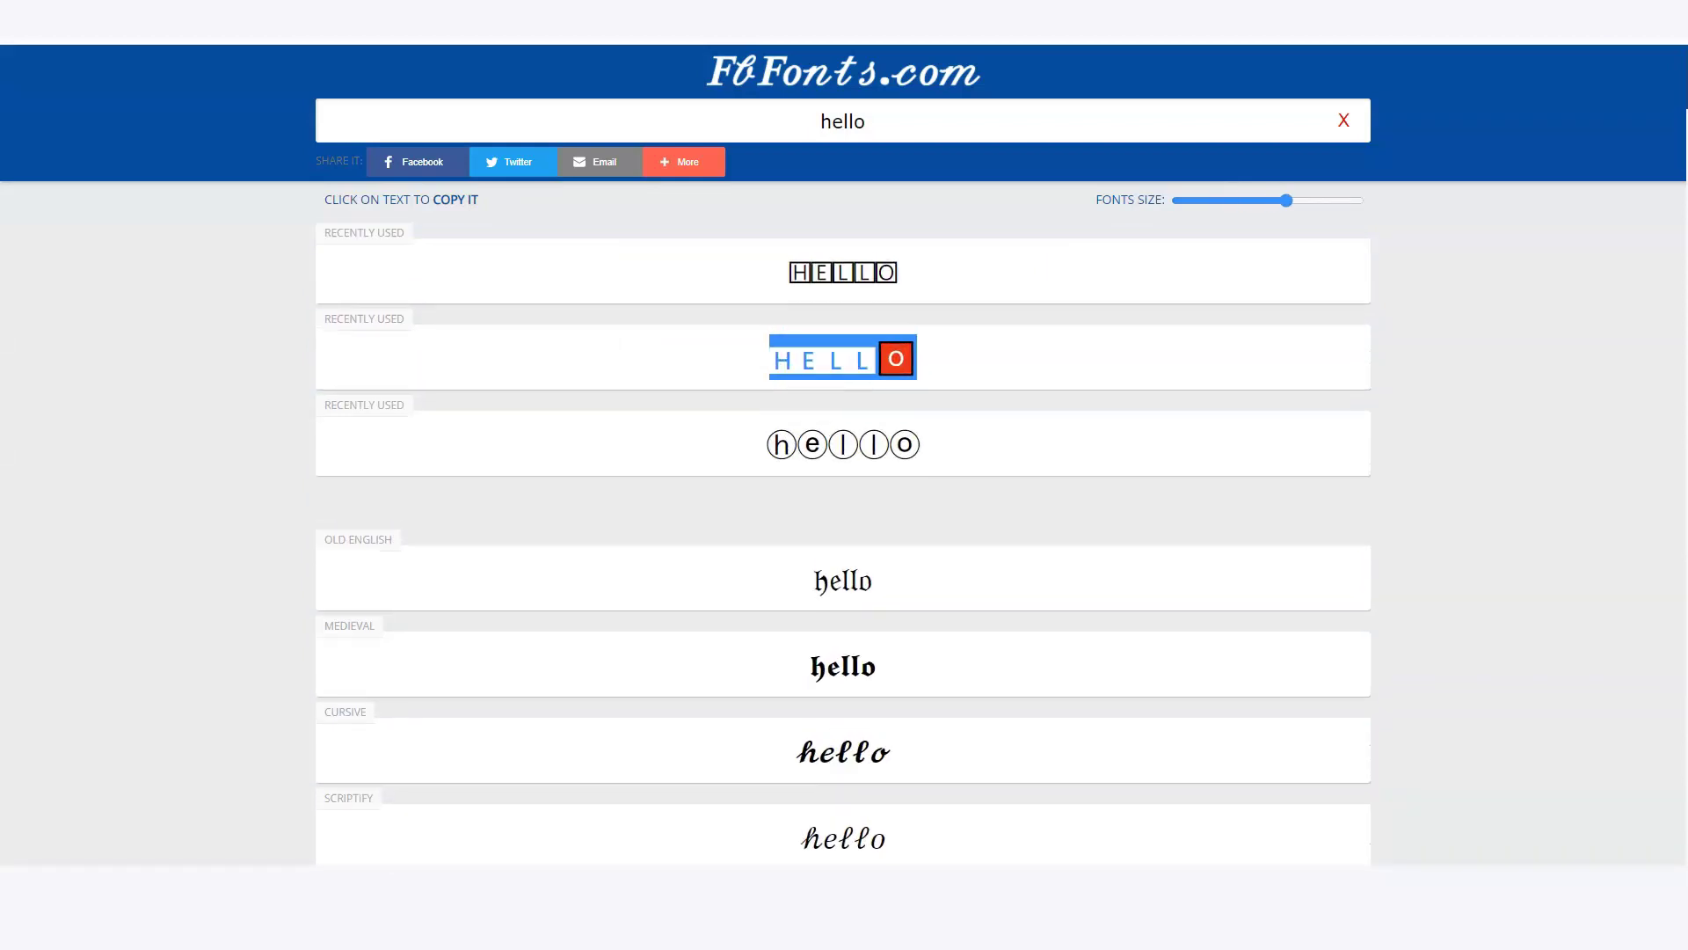
scroll(844, 474, down, 3)
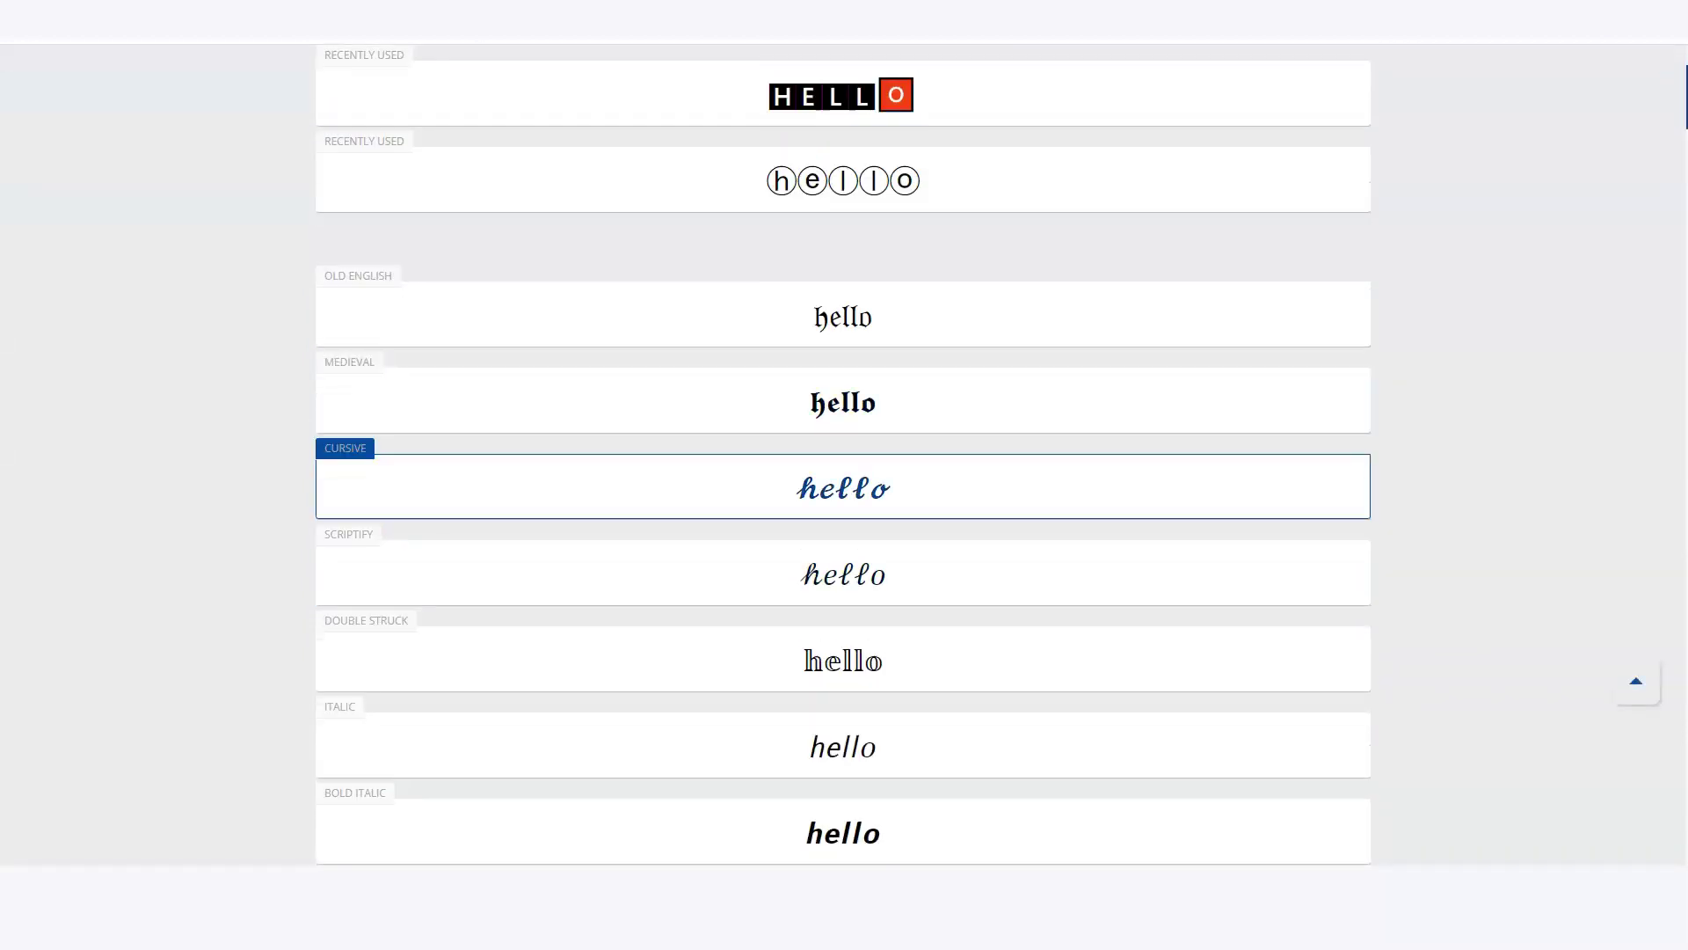
click(843, 487)
click(843, 487)
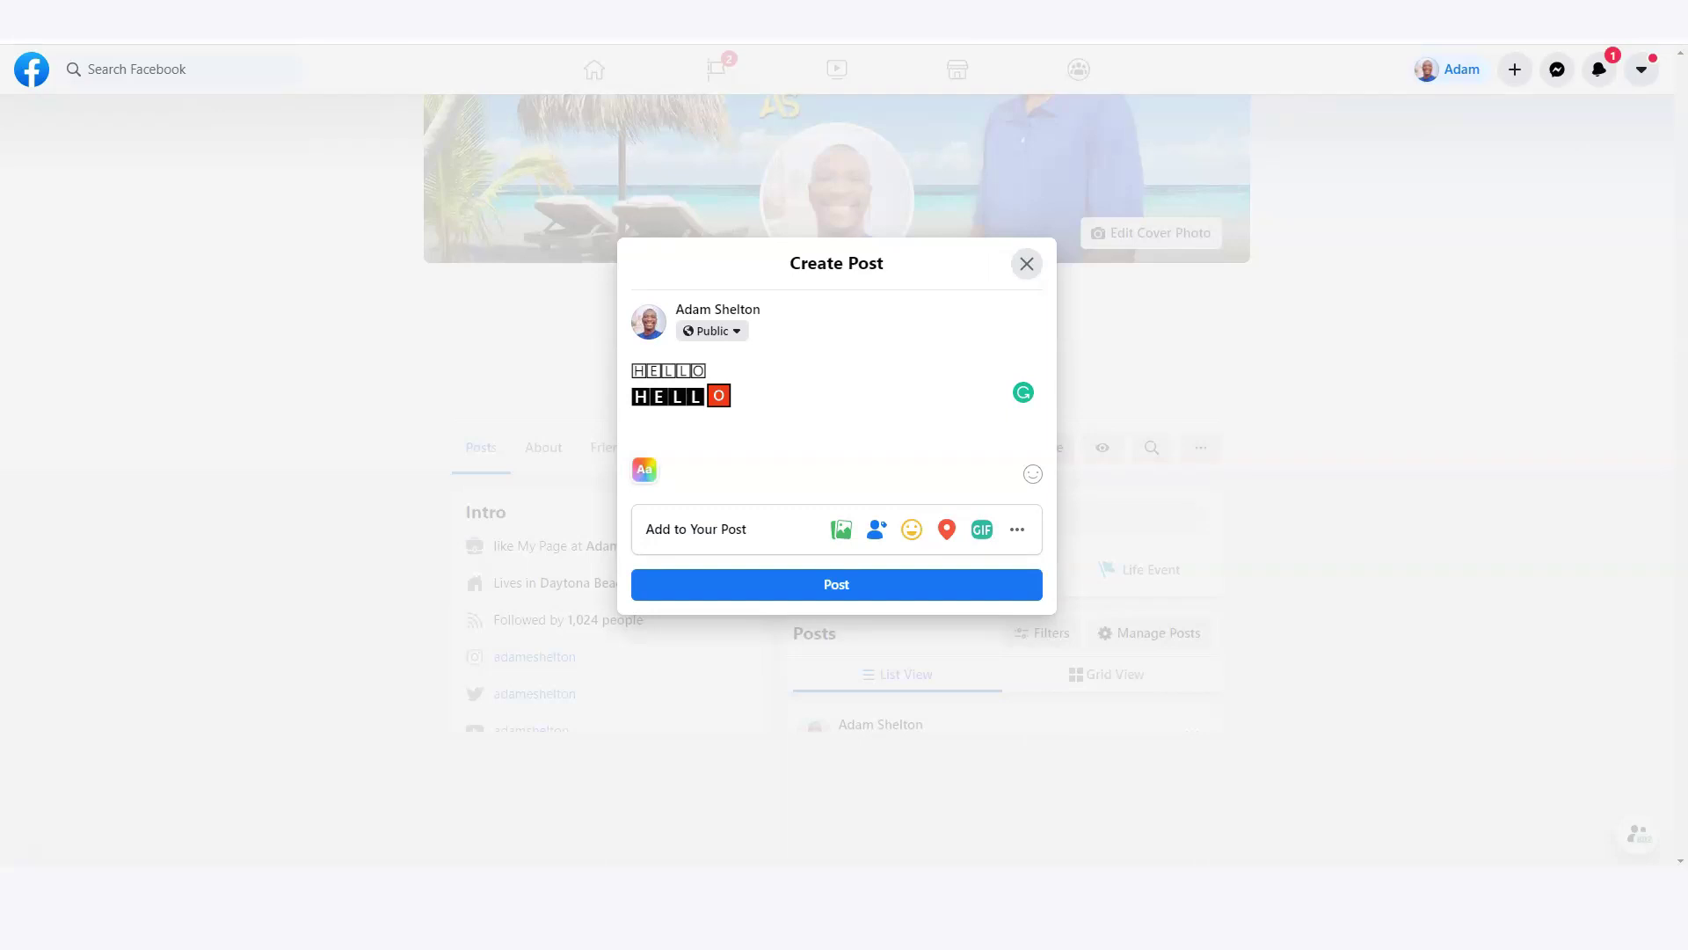
Paste the Scriptify hello on a new line in the post, then return to the top of the font list.
key(Return)
text(hello)
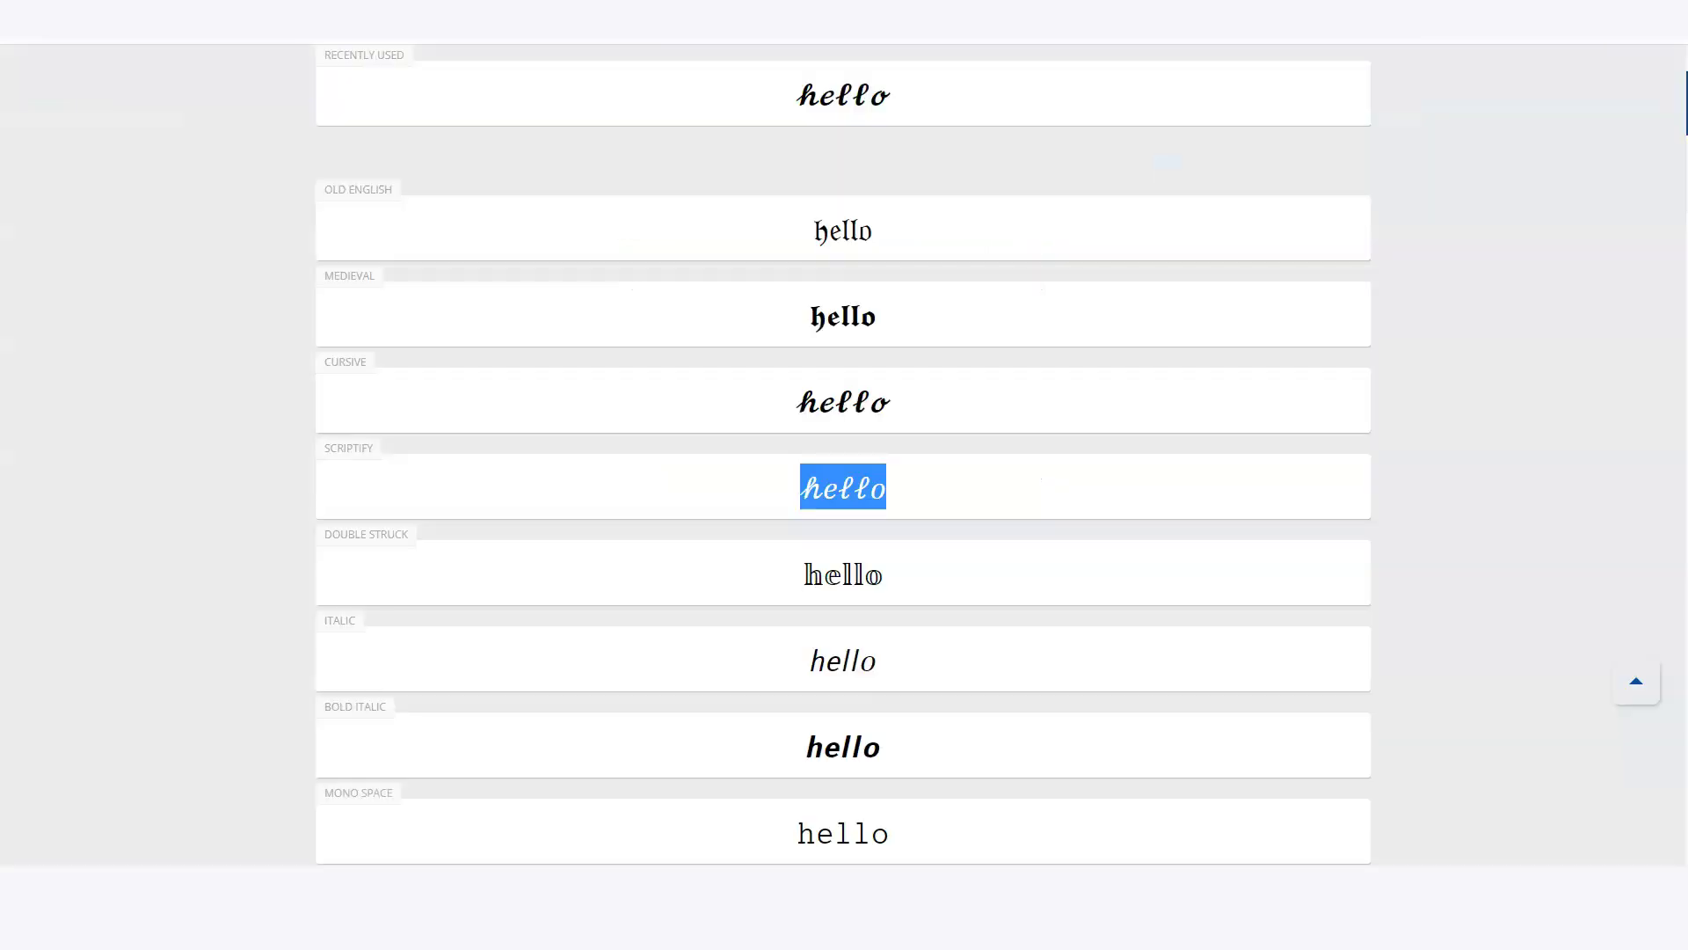
click(1048, 471)
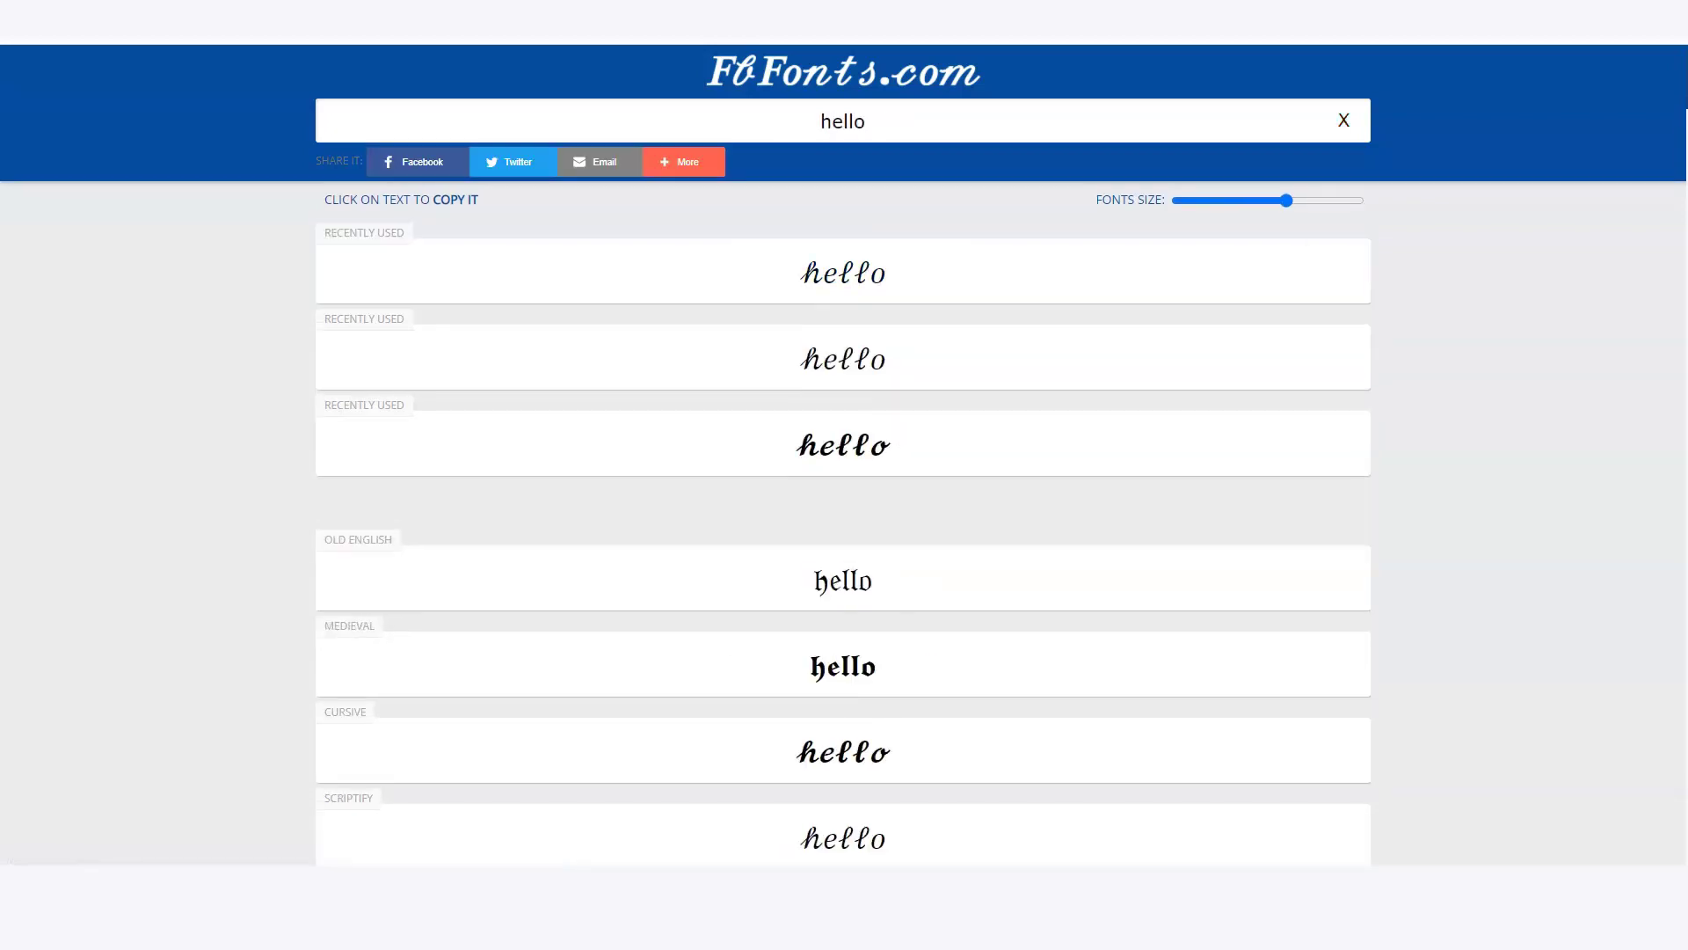
Replace the sample text 'hello' with '2021'.
click(1344, 121)
text(2021)
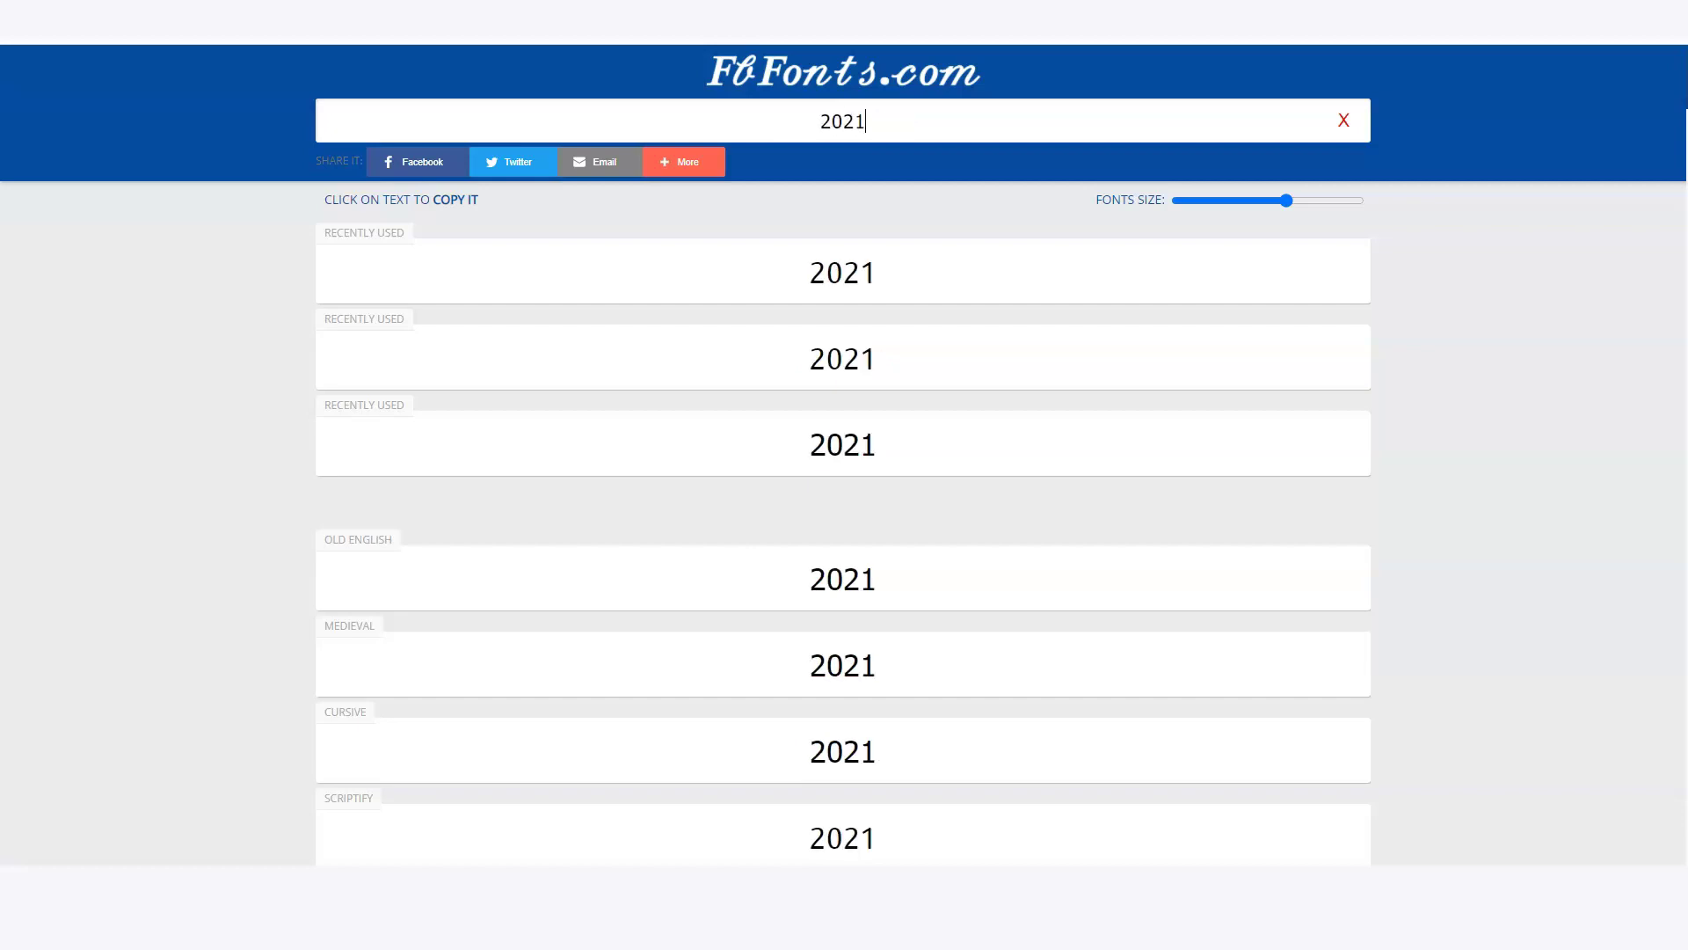
scroll(842, 371, down, 5)
scroll(842, 371, up, 5)
Copy the Slash Through version of 2021.
scroll(842, 371, down, 9)
scroll(842, 308, down, 10)
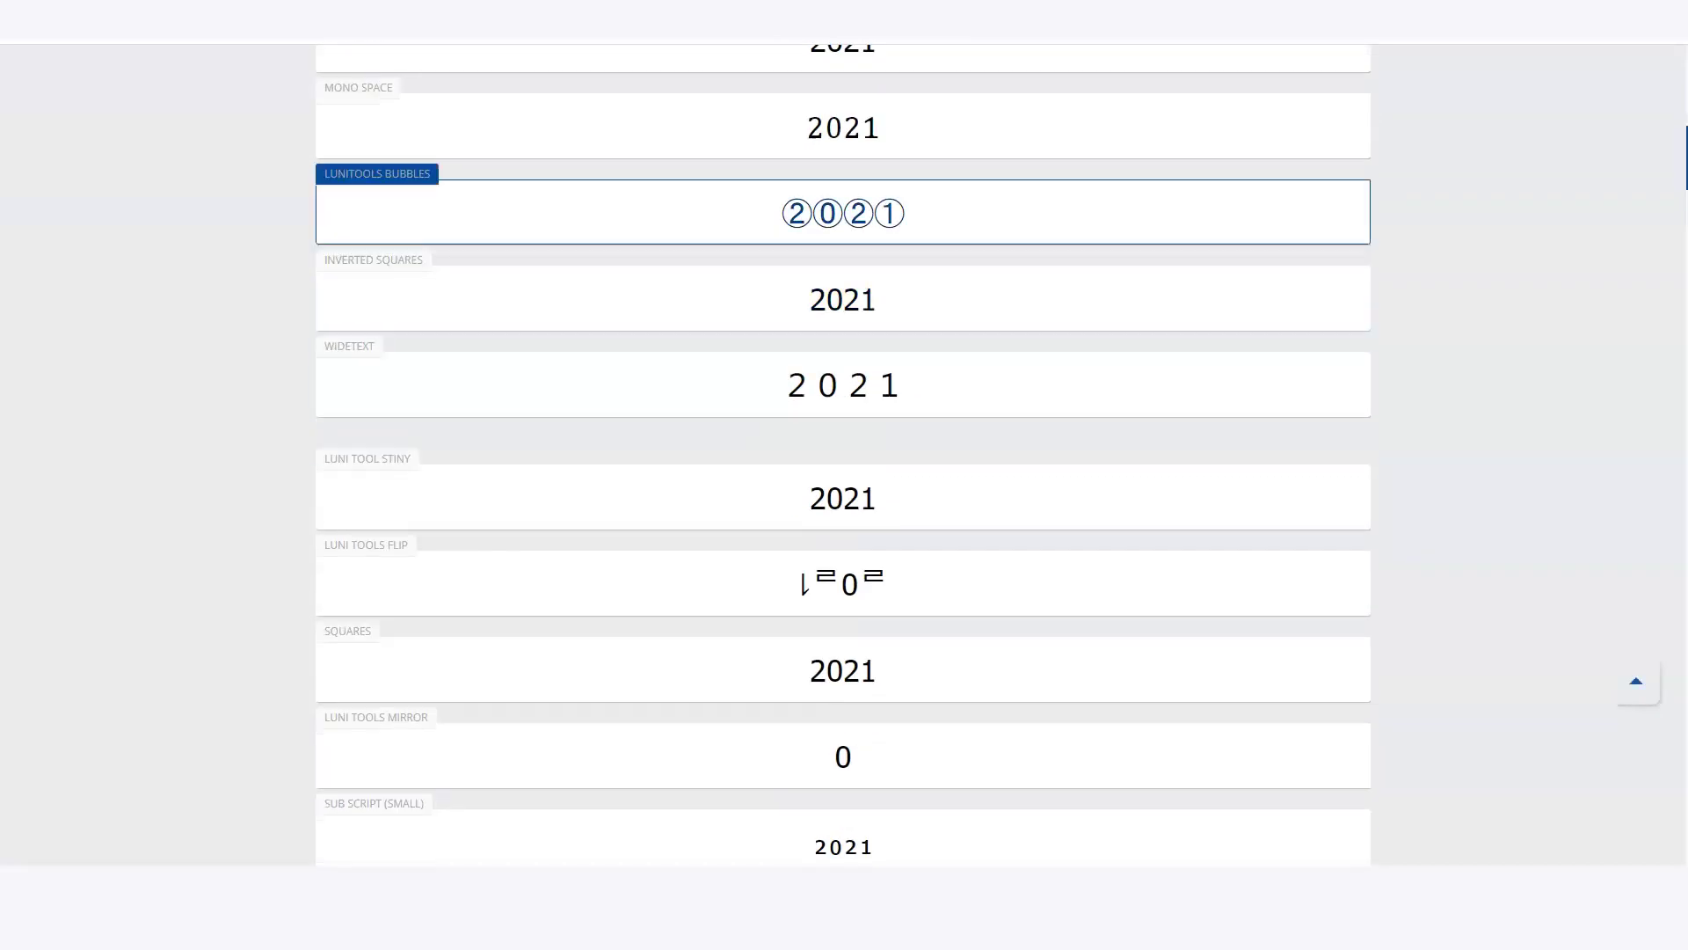
scroll(842, 502, down, 1)
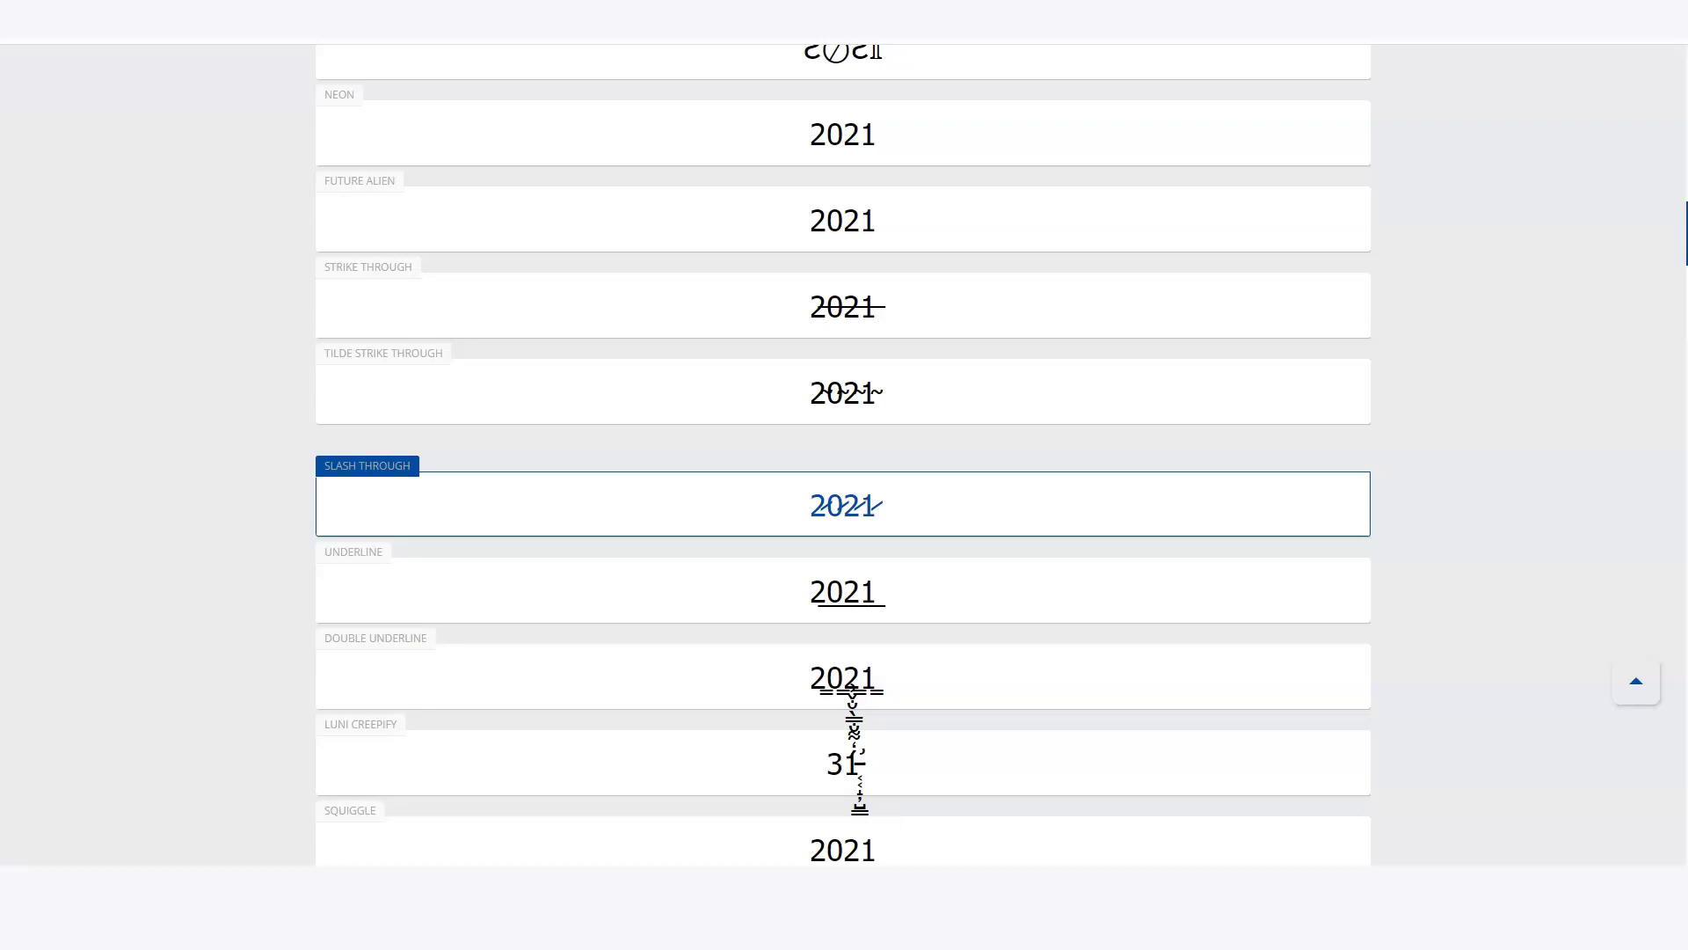
click(843, 505)
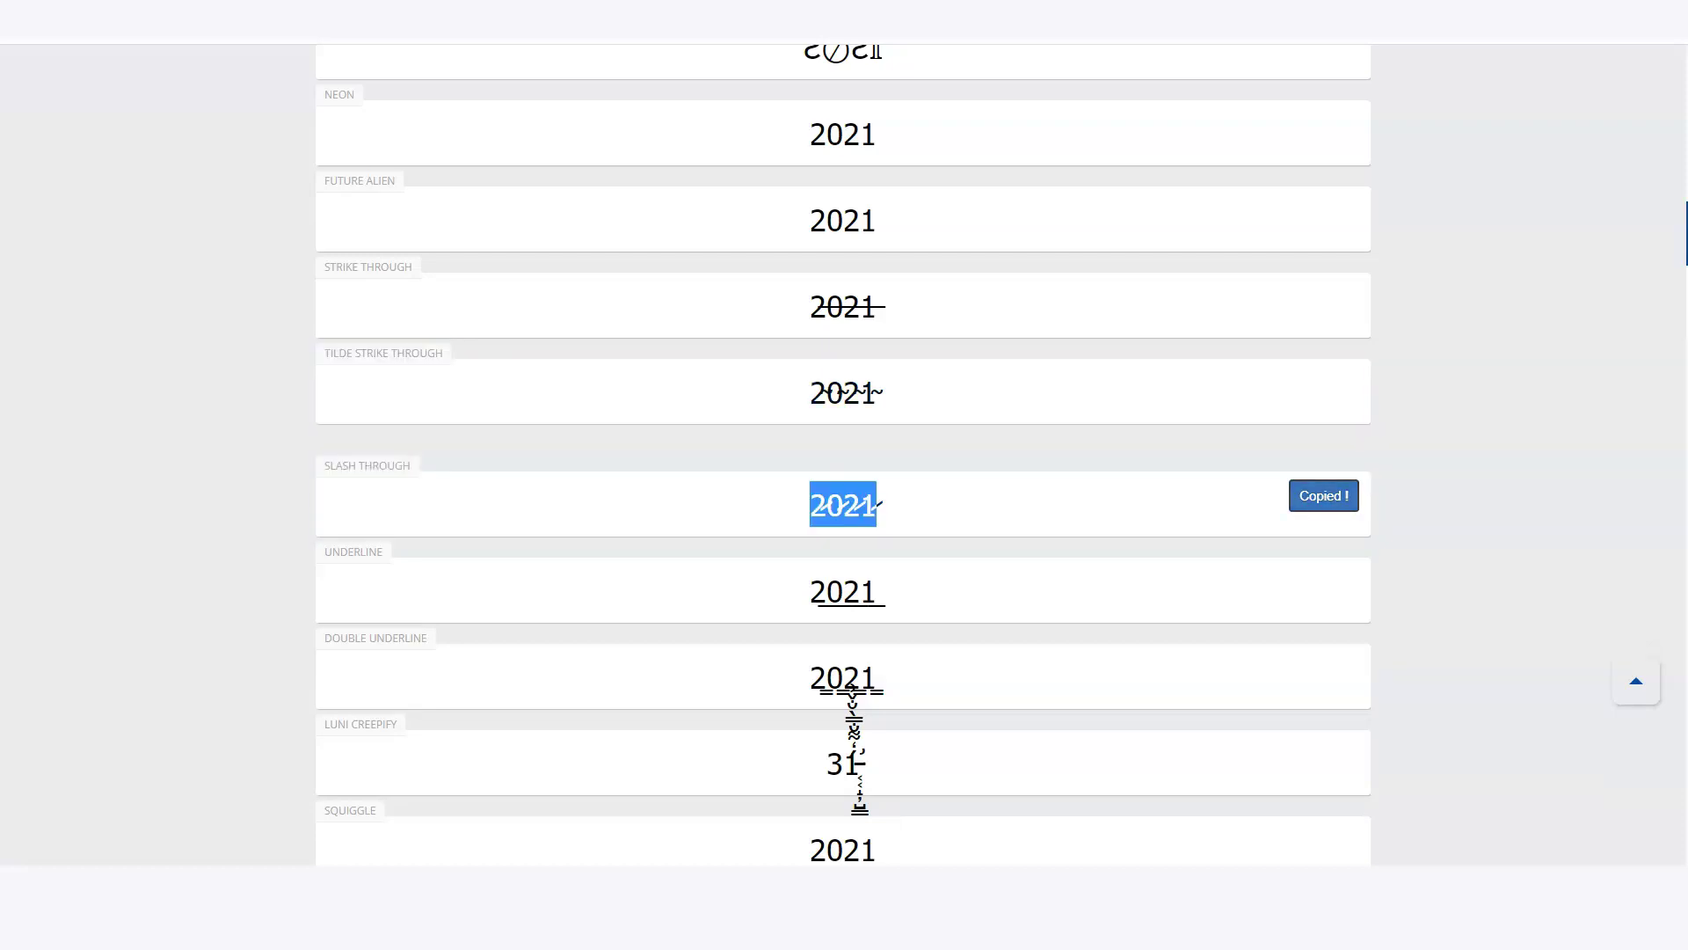
scroll(843, 633, up, 10)
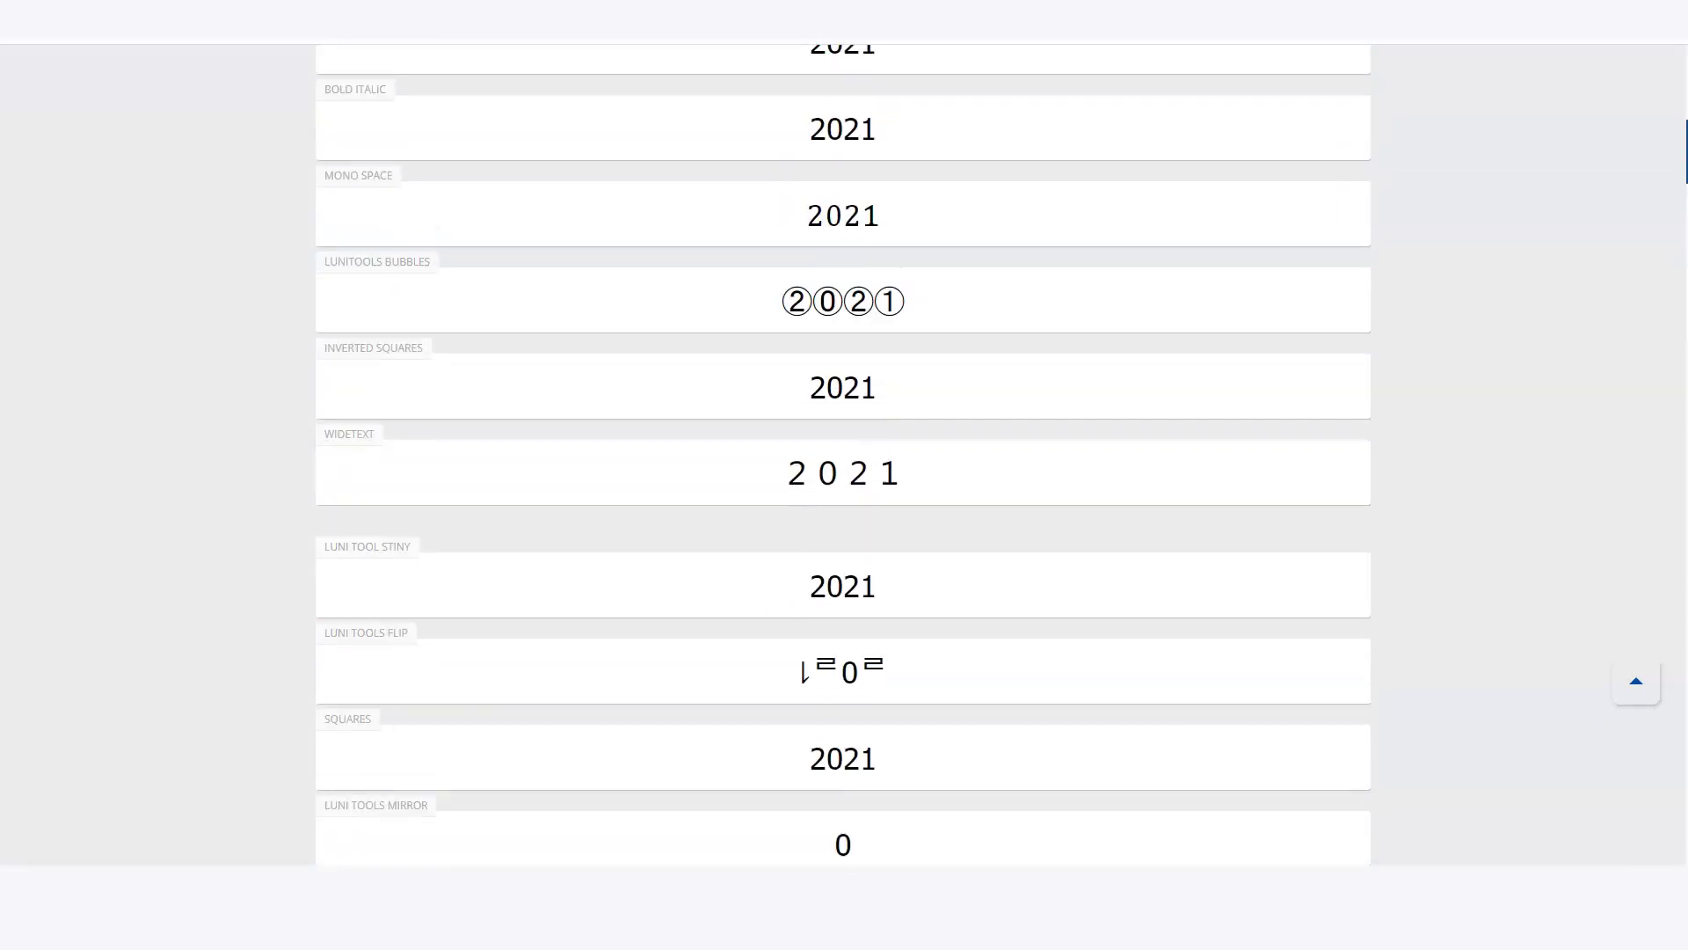
scroll(842, 633, up, 5)
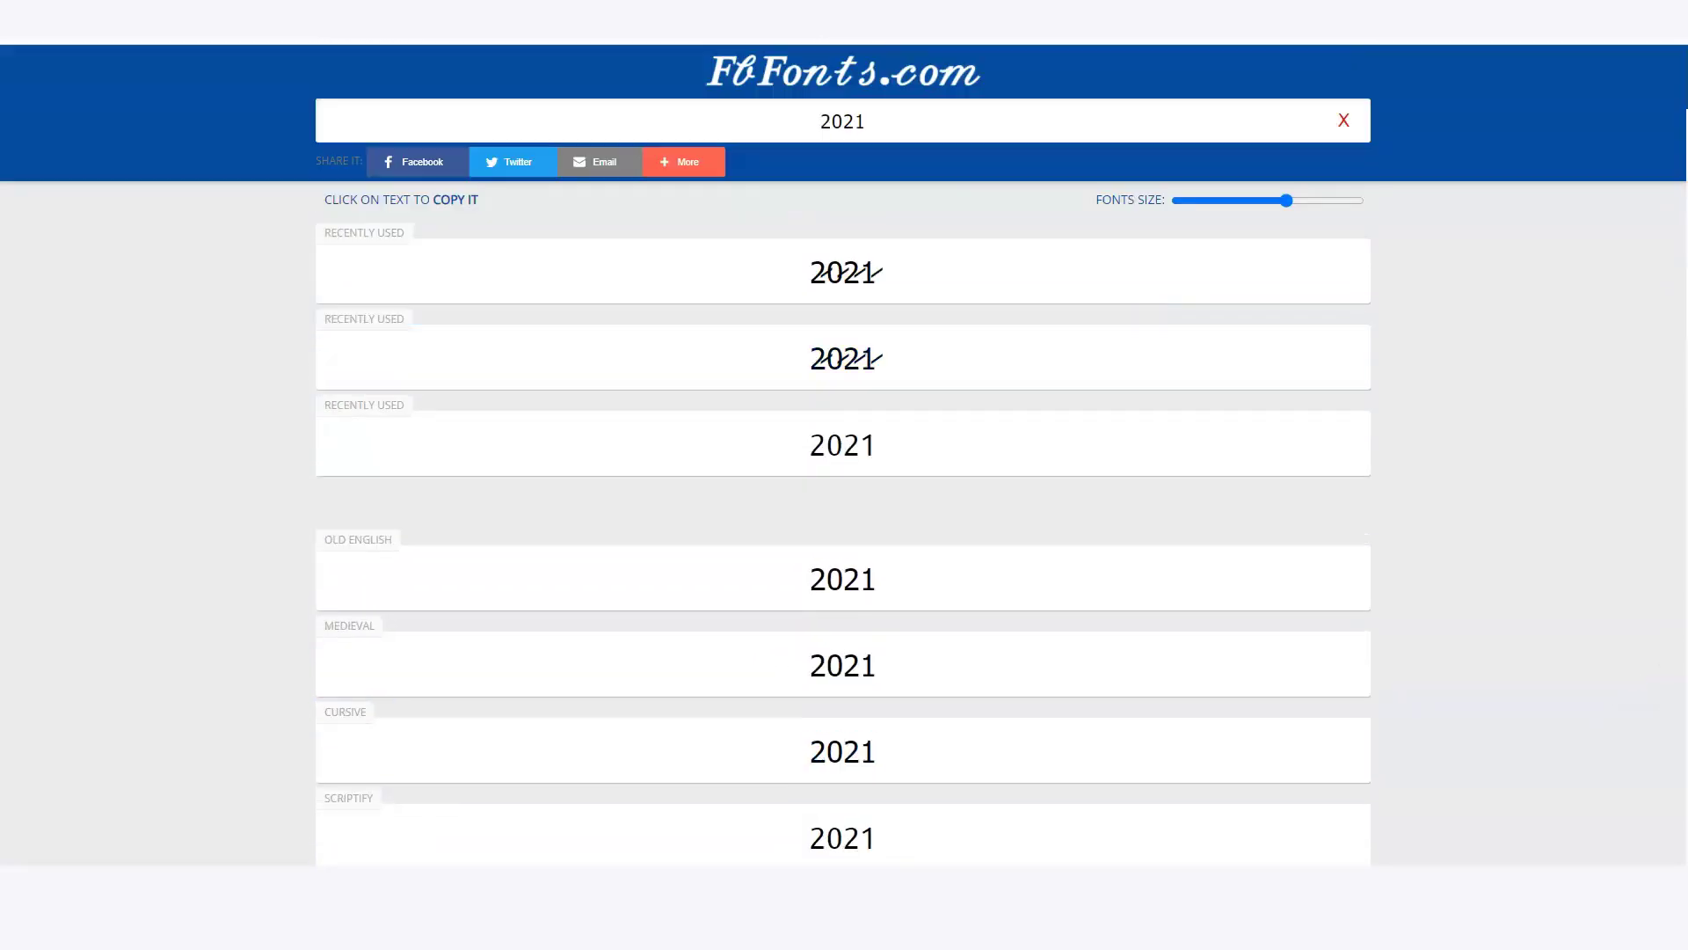
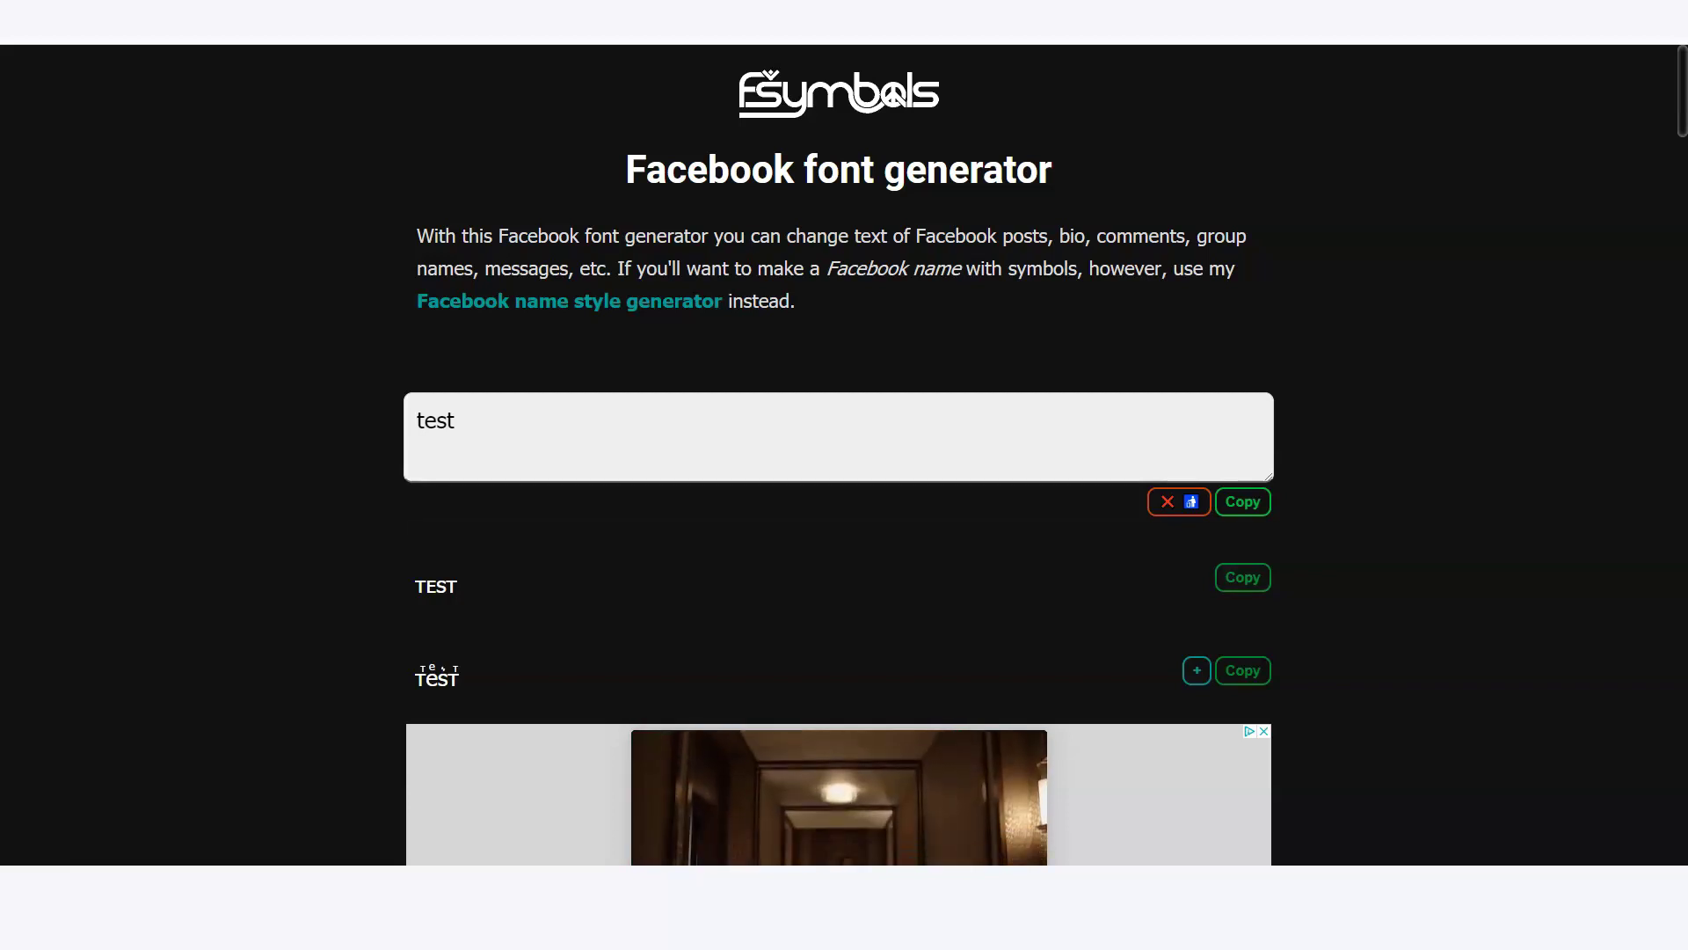
Reload the generator page to clear the old text and enter 'wealth'.
right_click(332, 168)
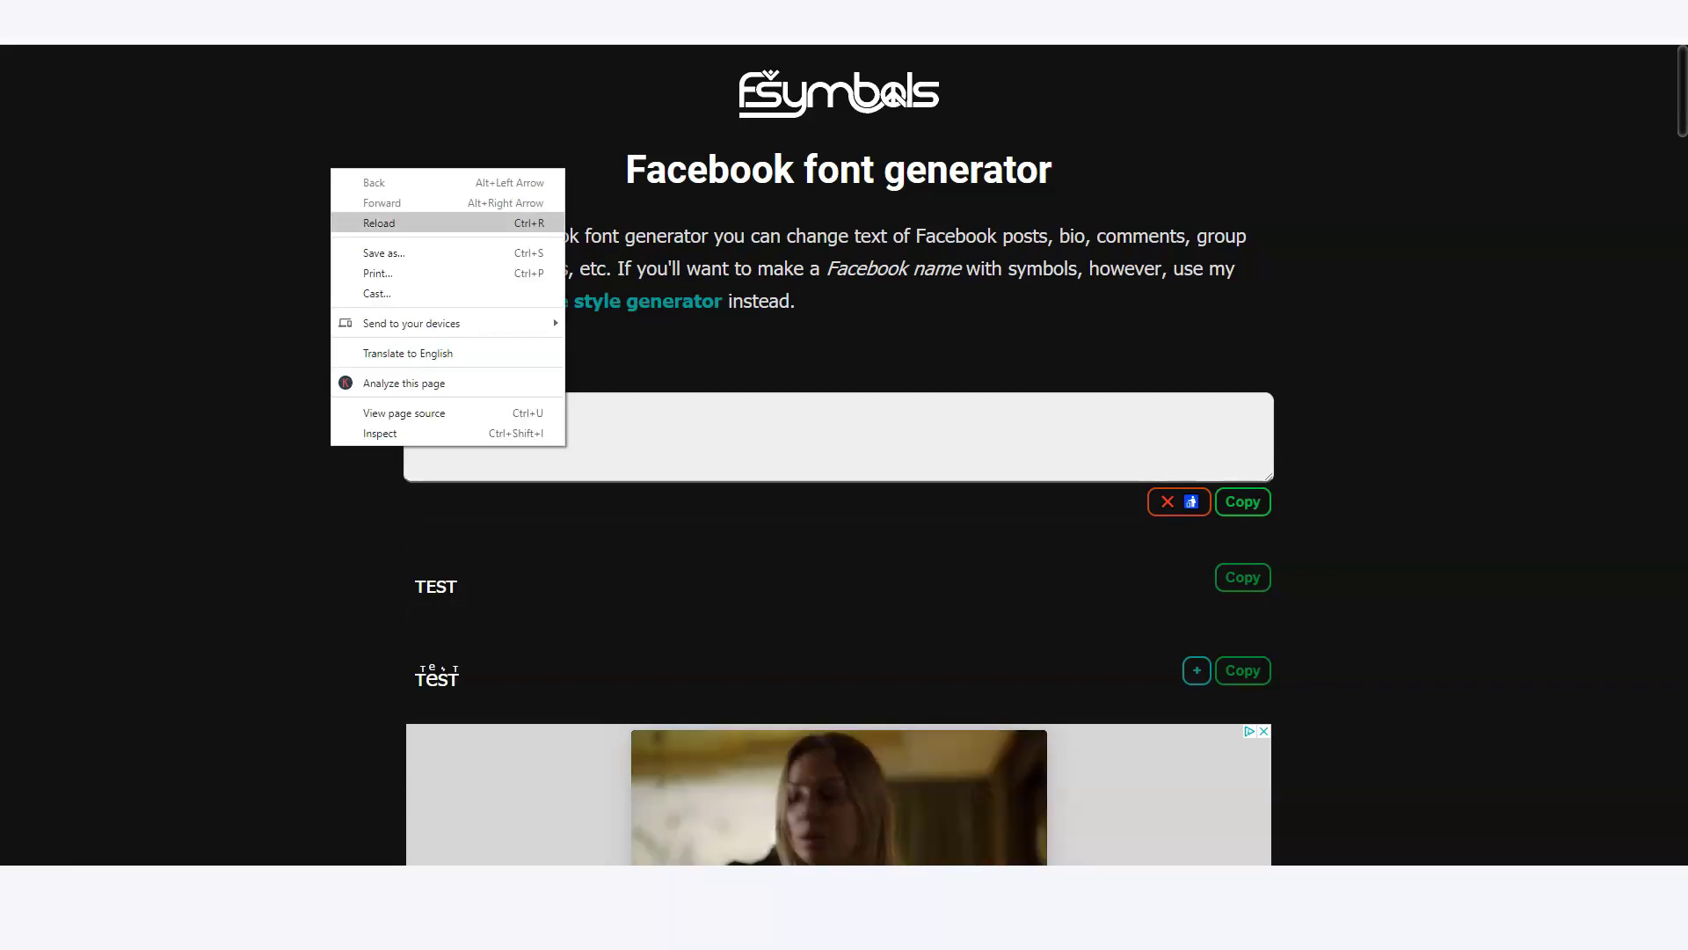
click(373, 222)
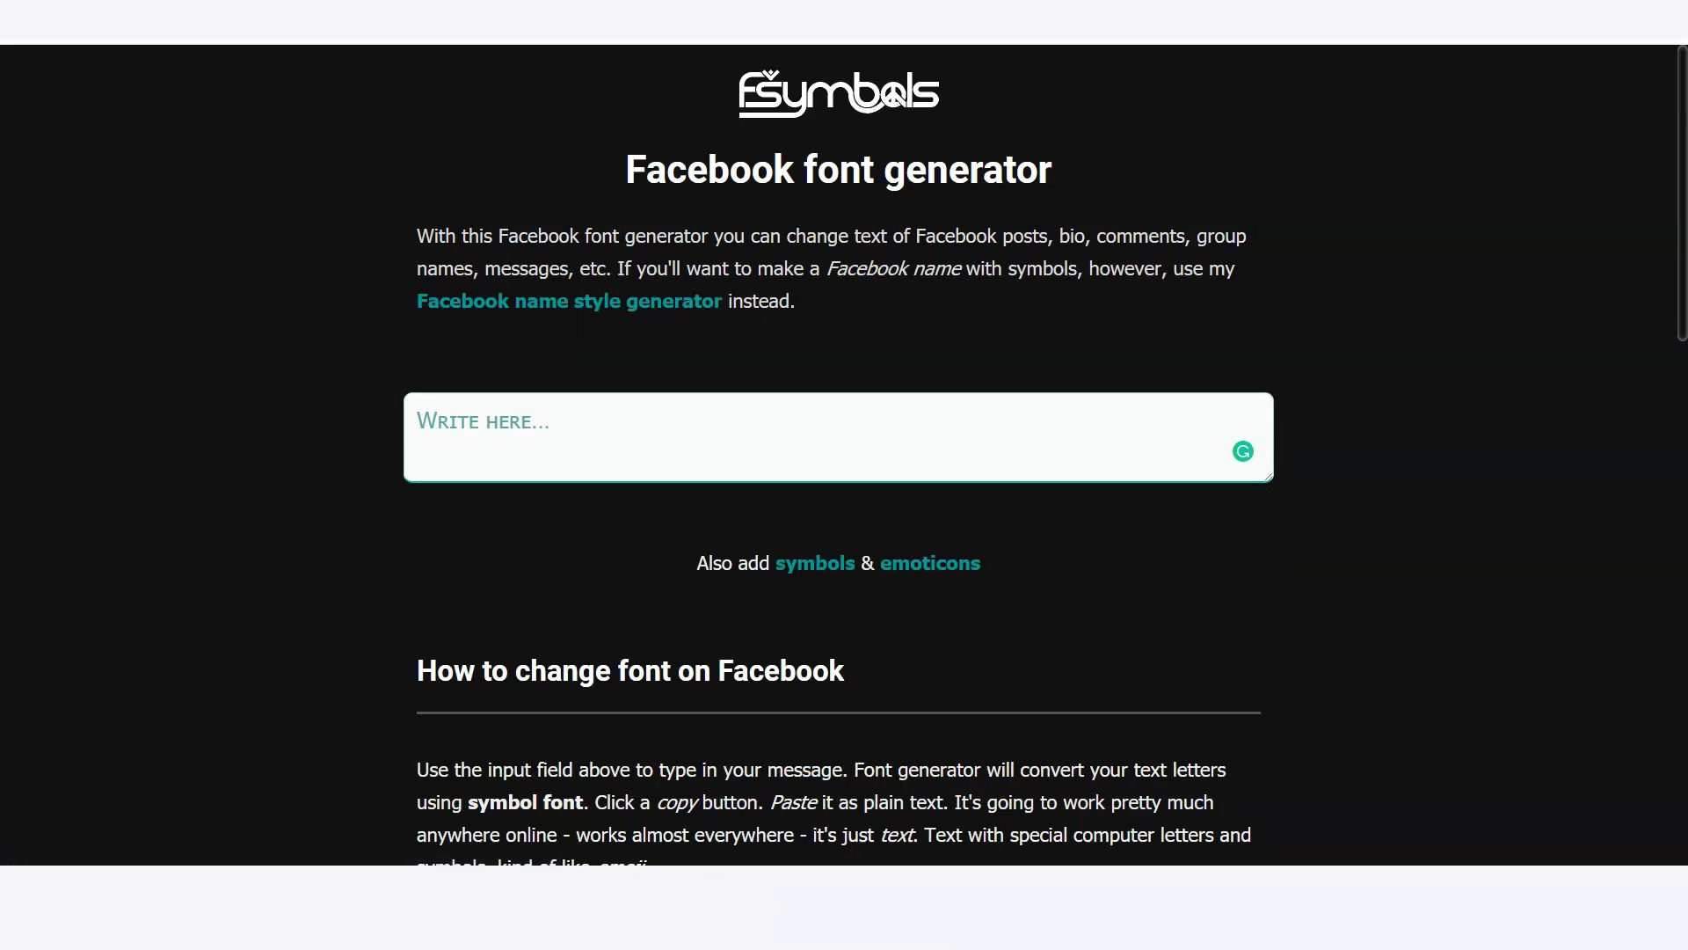
text(wealth)
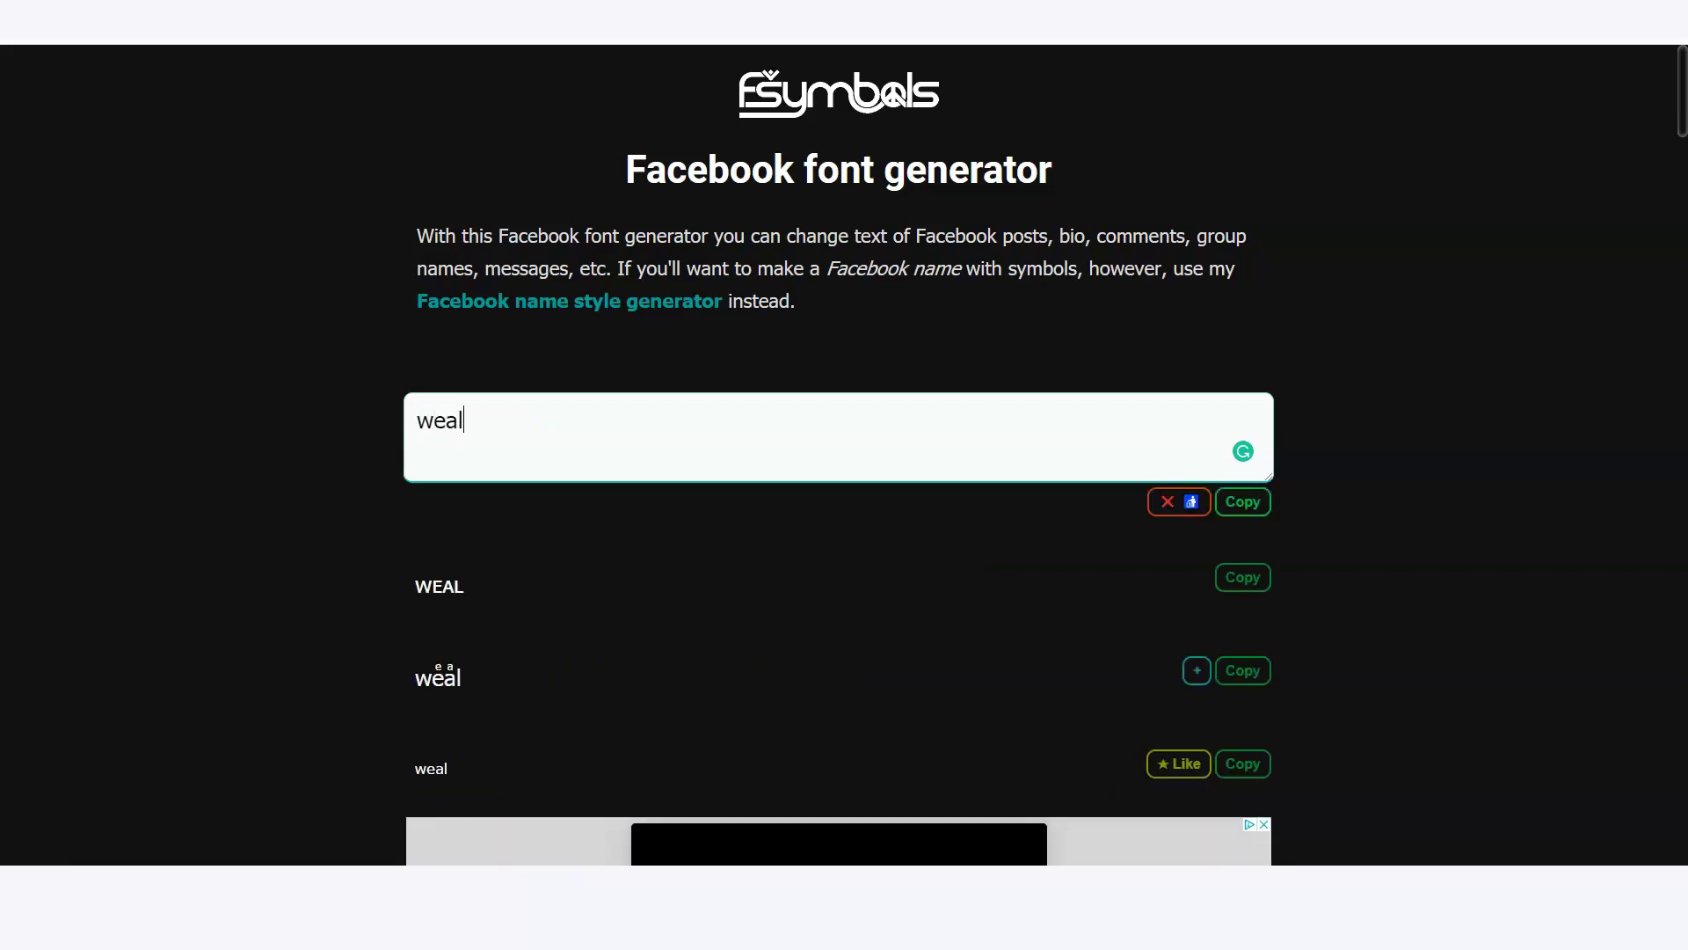
scroll(830, 767, down, 10)
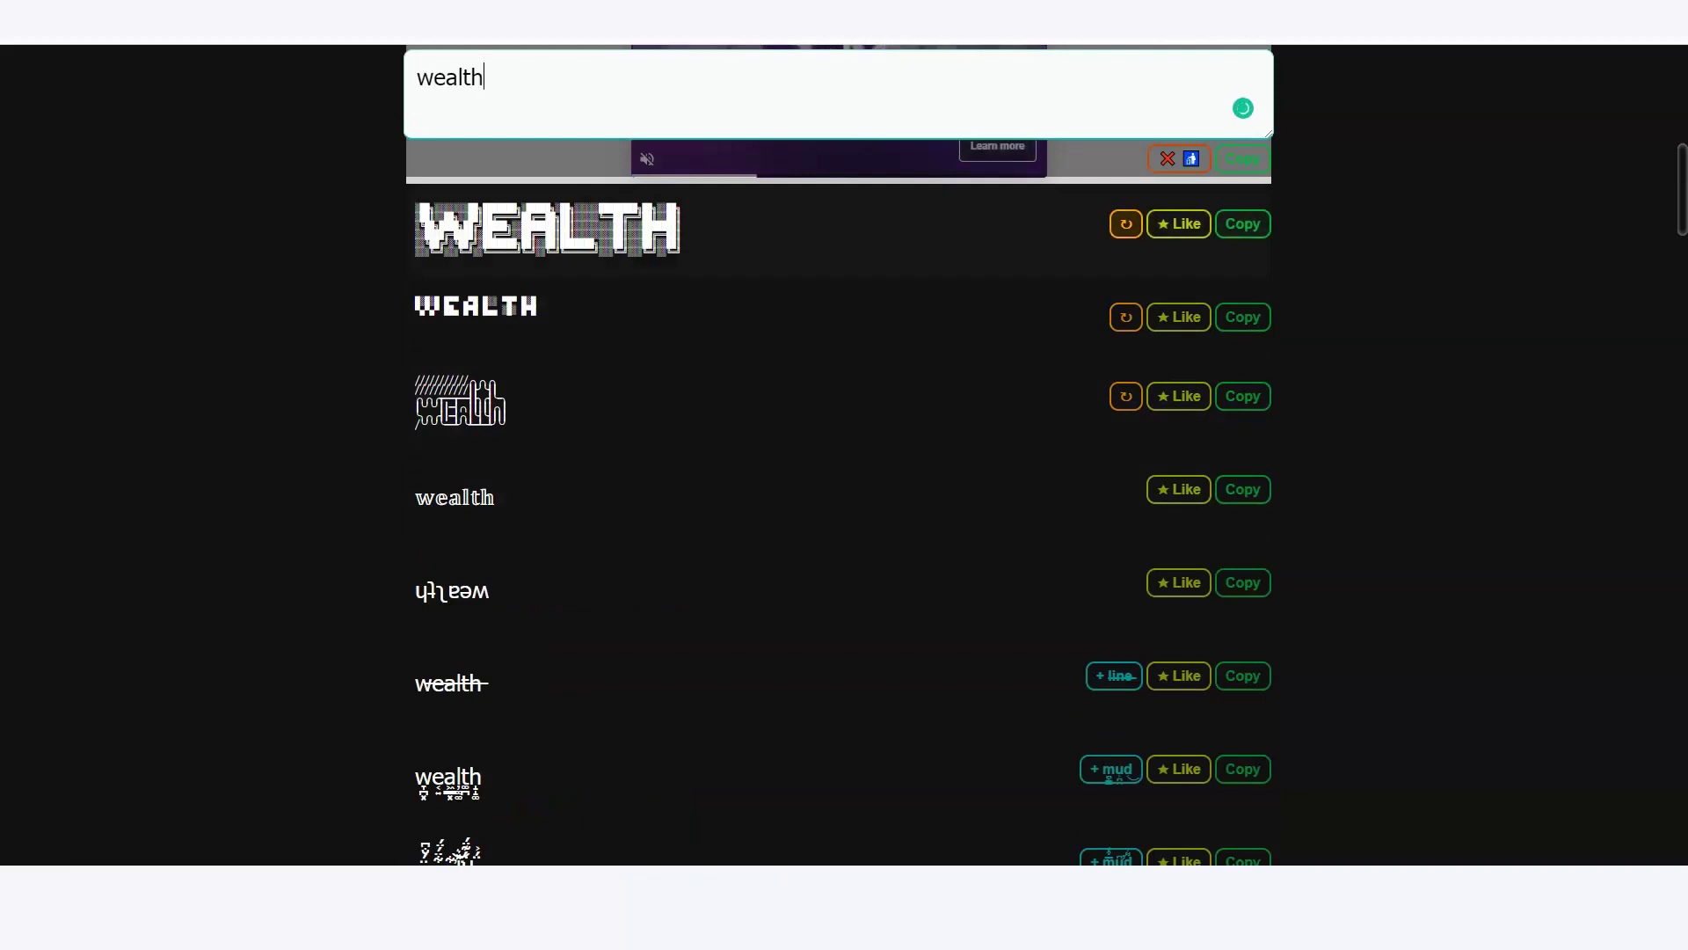
Reshuffle the pixel-style versions of wealth twice.
click(1126, 223)
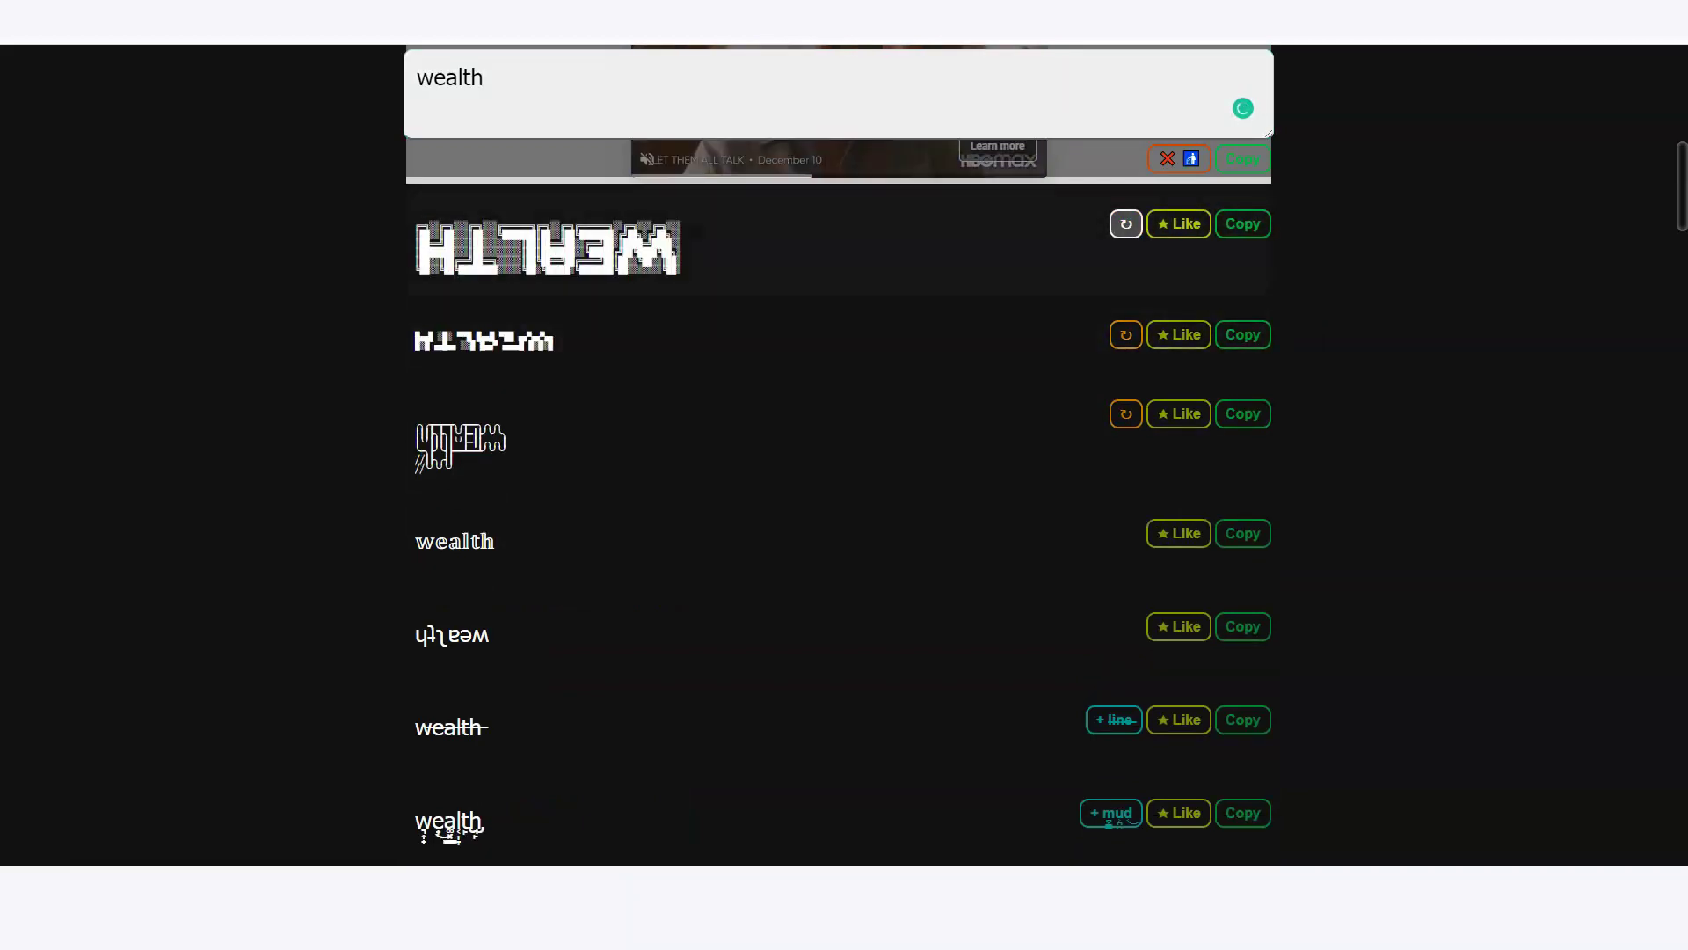
click(1127, 224)
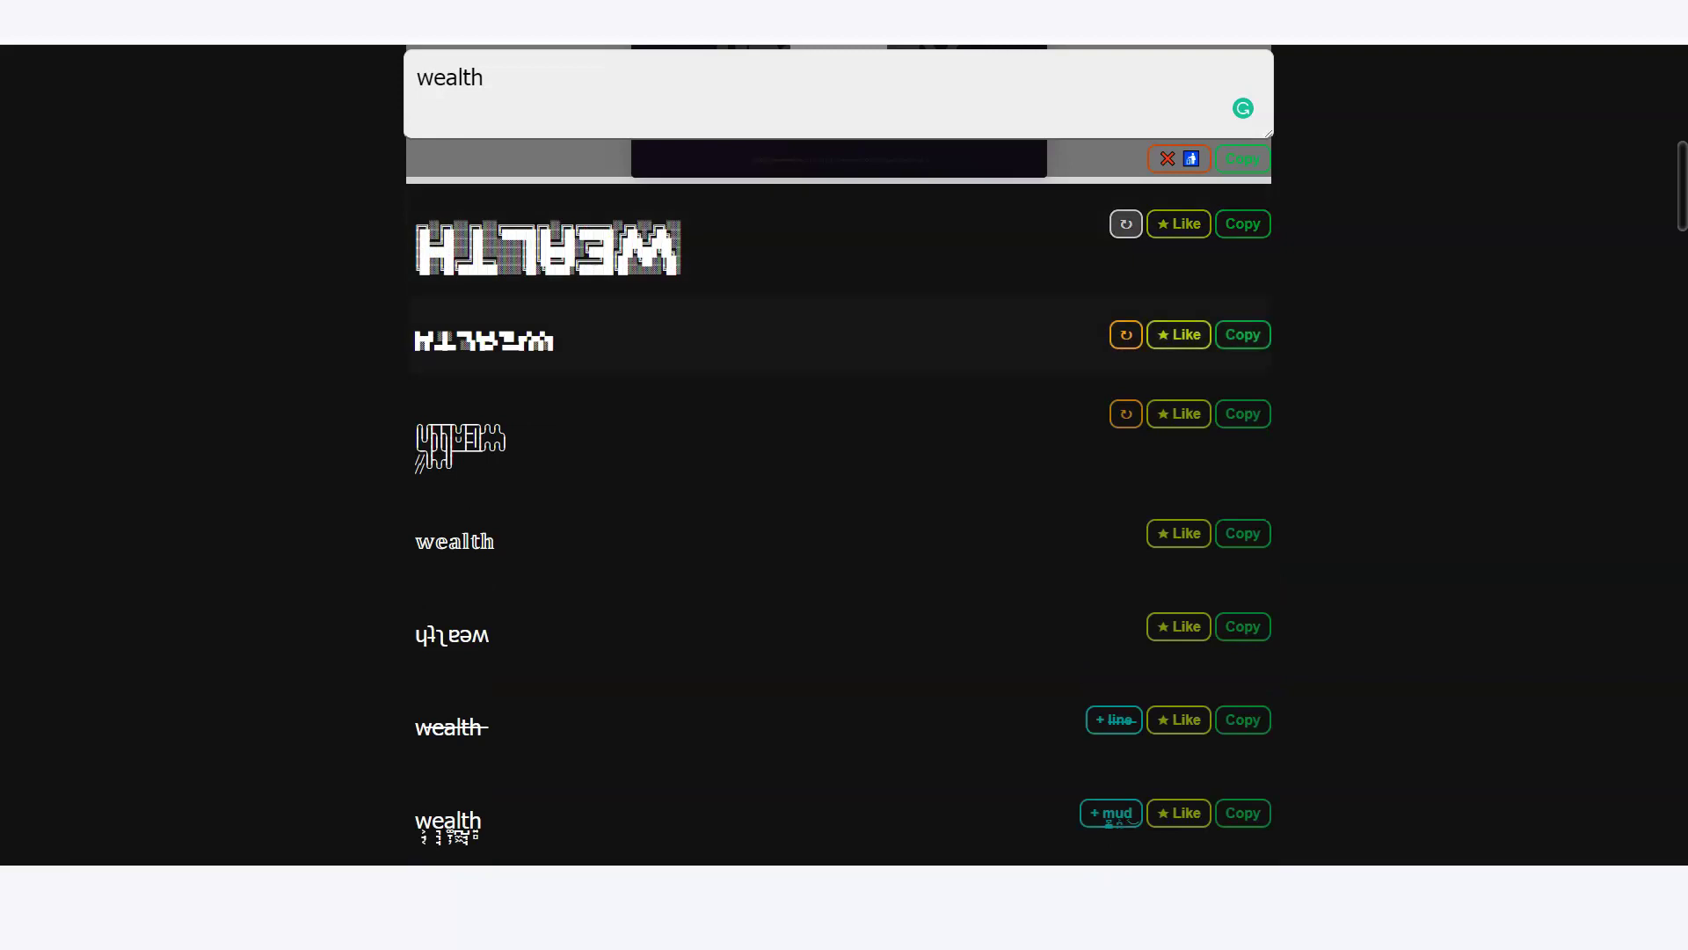
scroll(839, 527, up, 6)
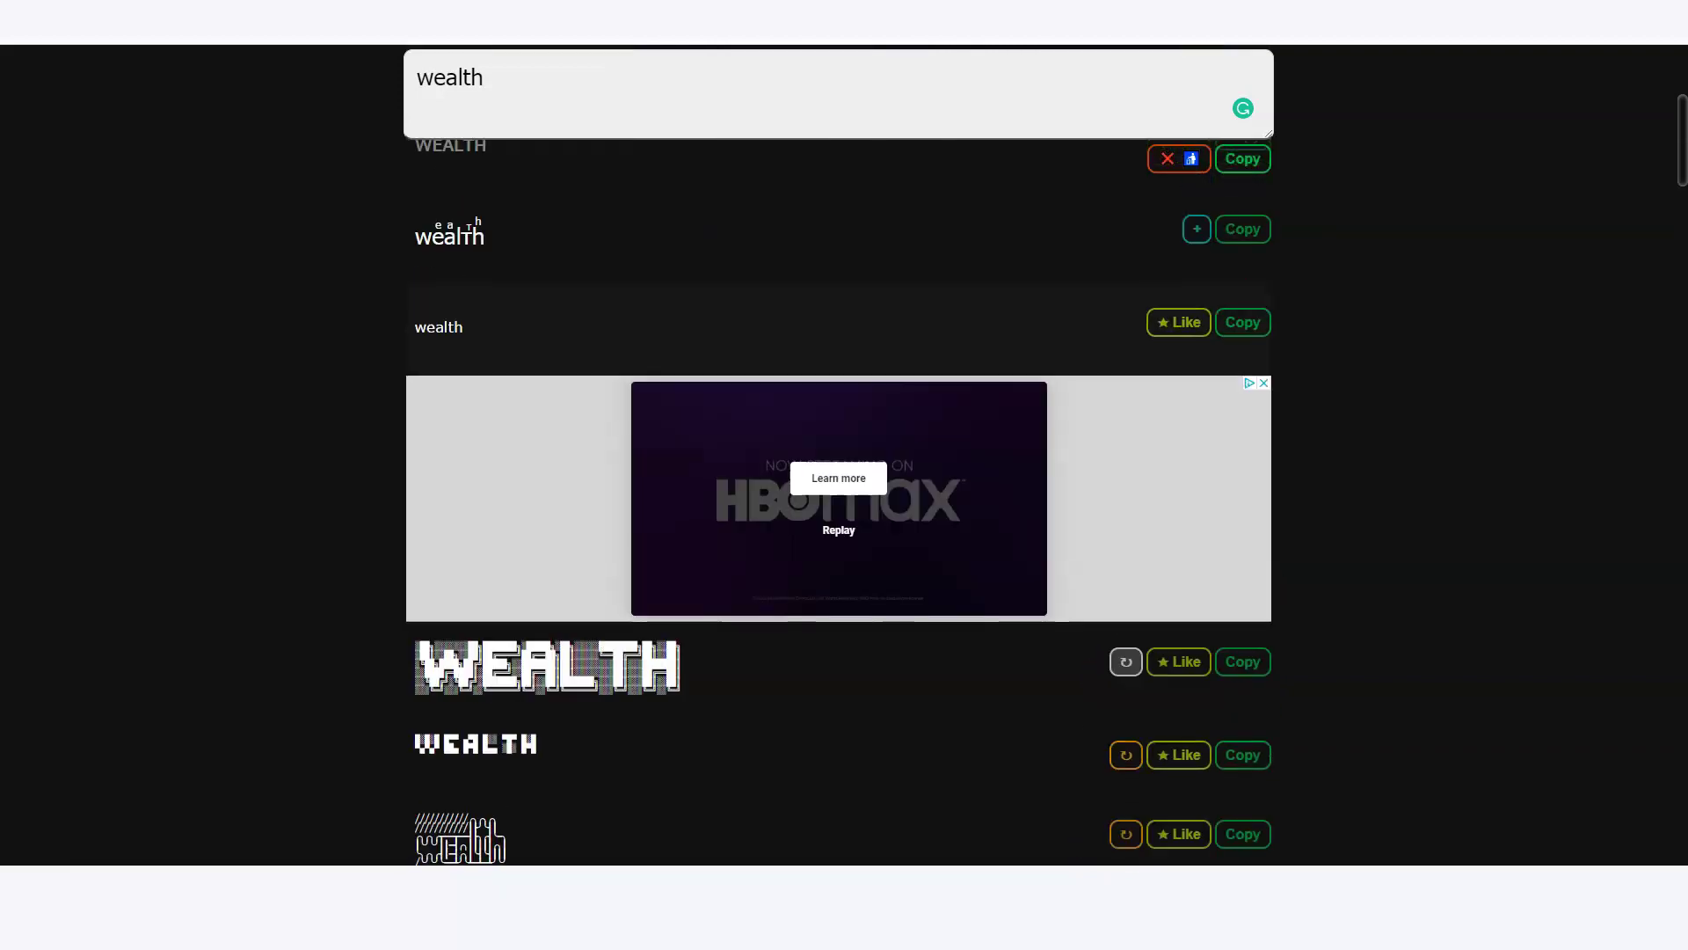
scroll(838, 527, down, 9)
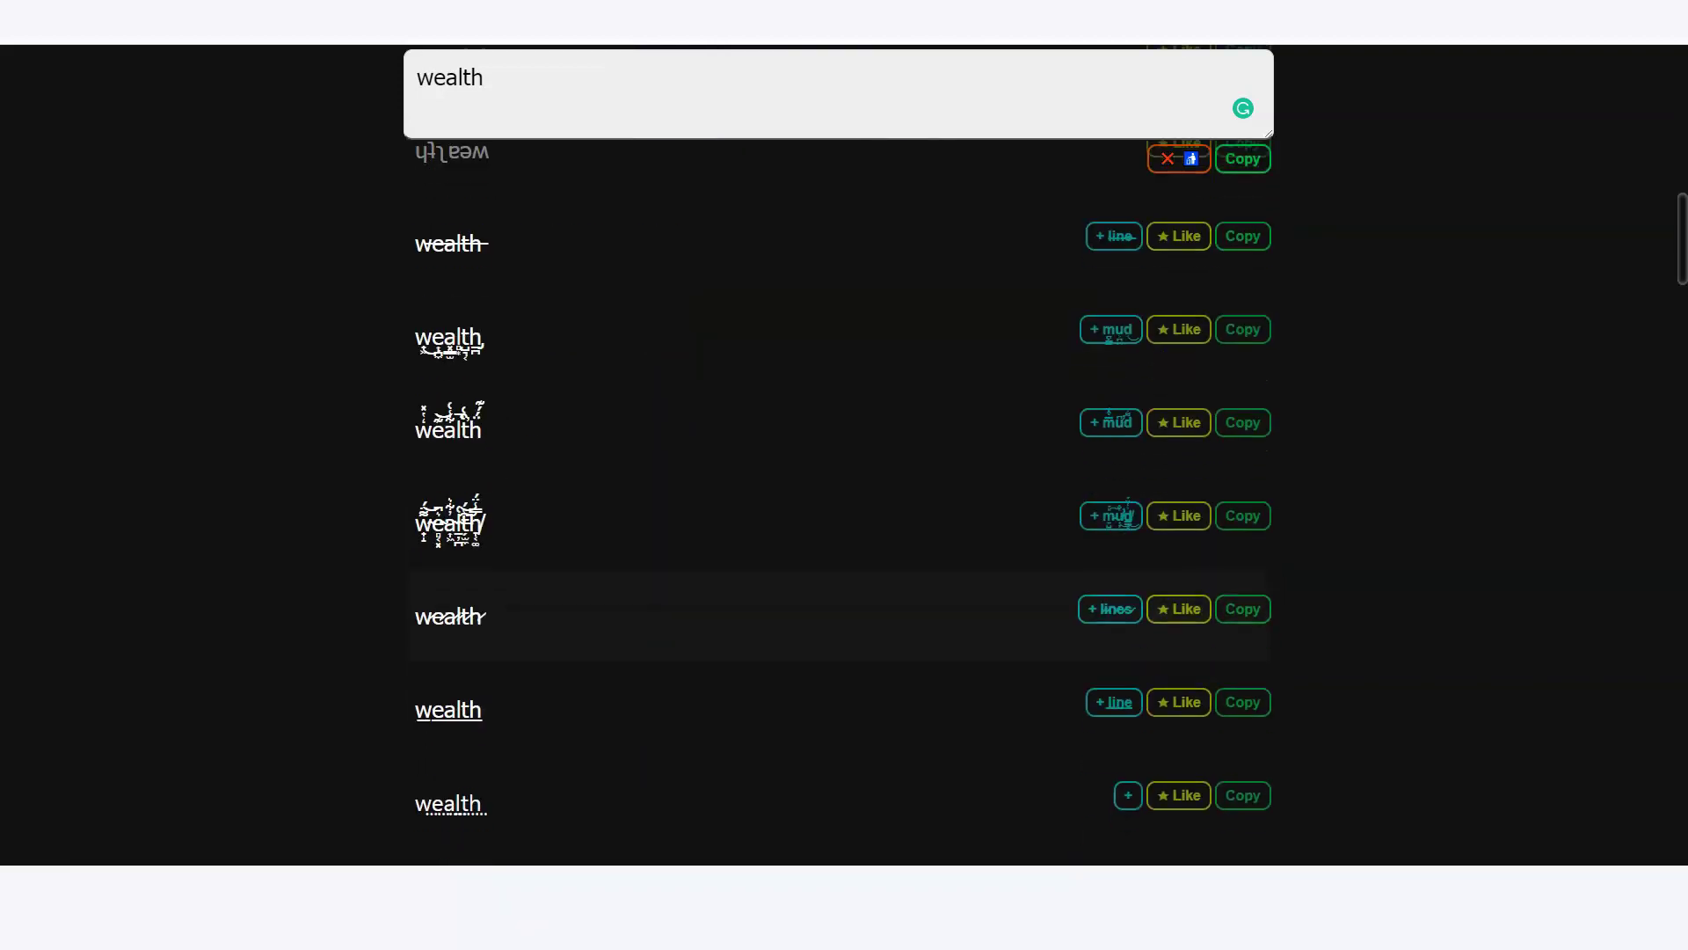
Apply '+ mud' twice to stack glitchy decorative marks onto wealth.
click(1111, 422)
click(1111, 422)
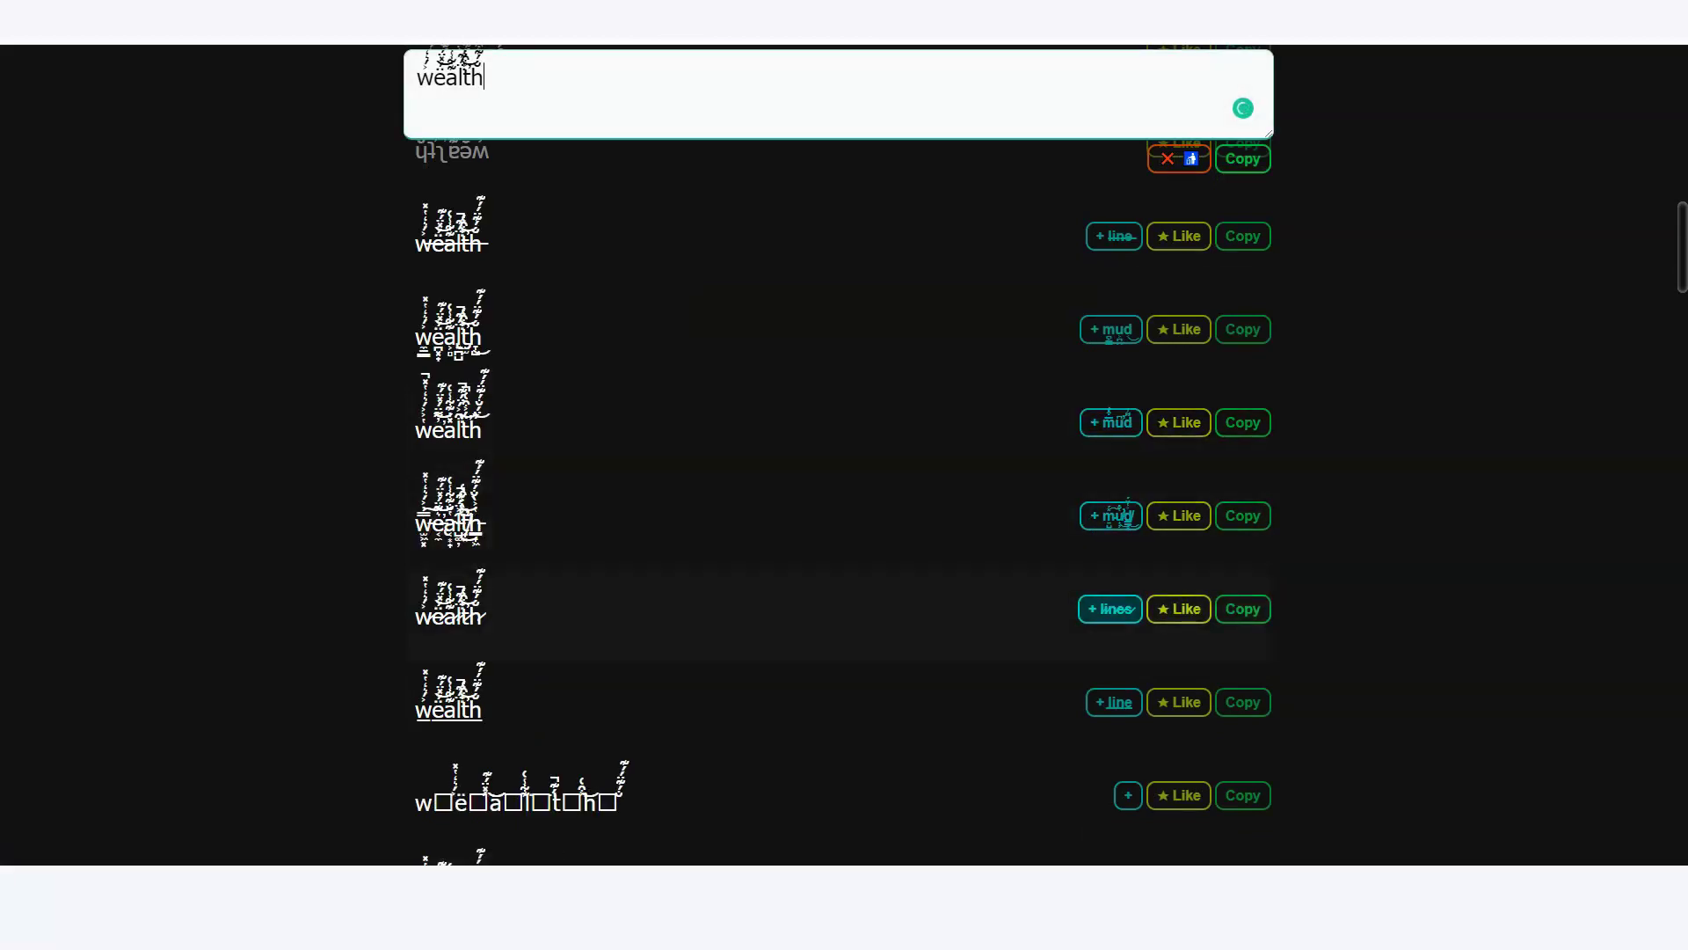
scroll(839, 454, down, 2)
scroll(1121, 452, down, 6)
scroll(1160, 435, up, 20)
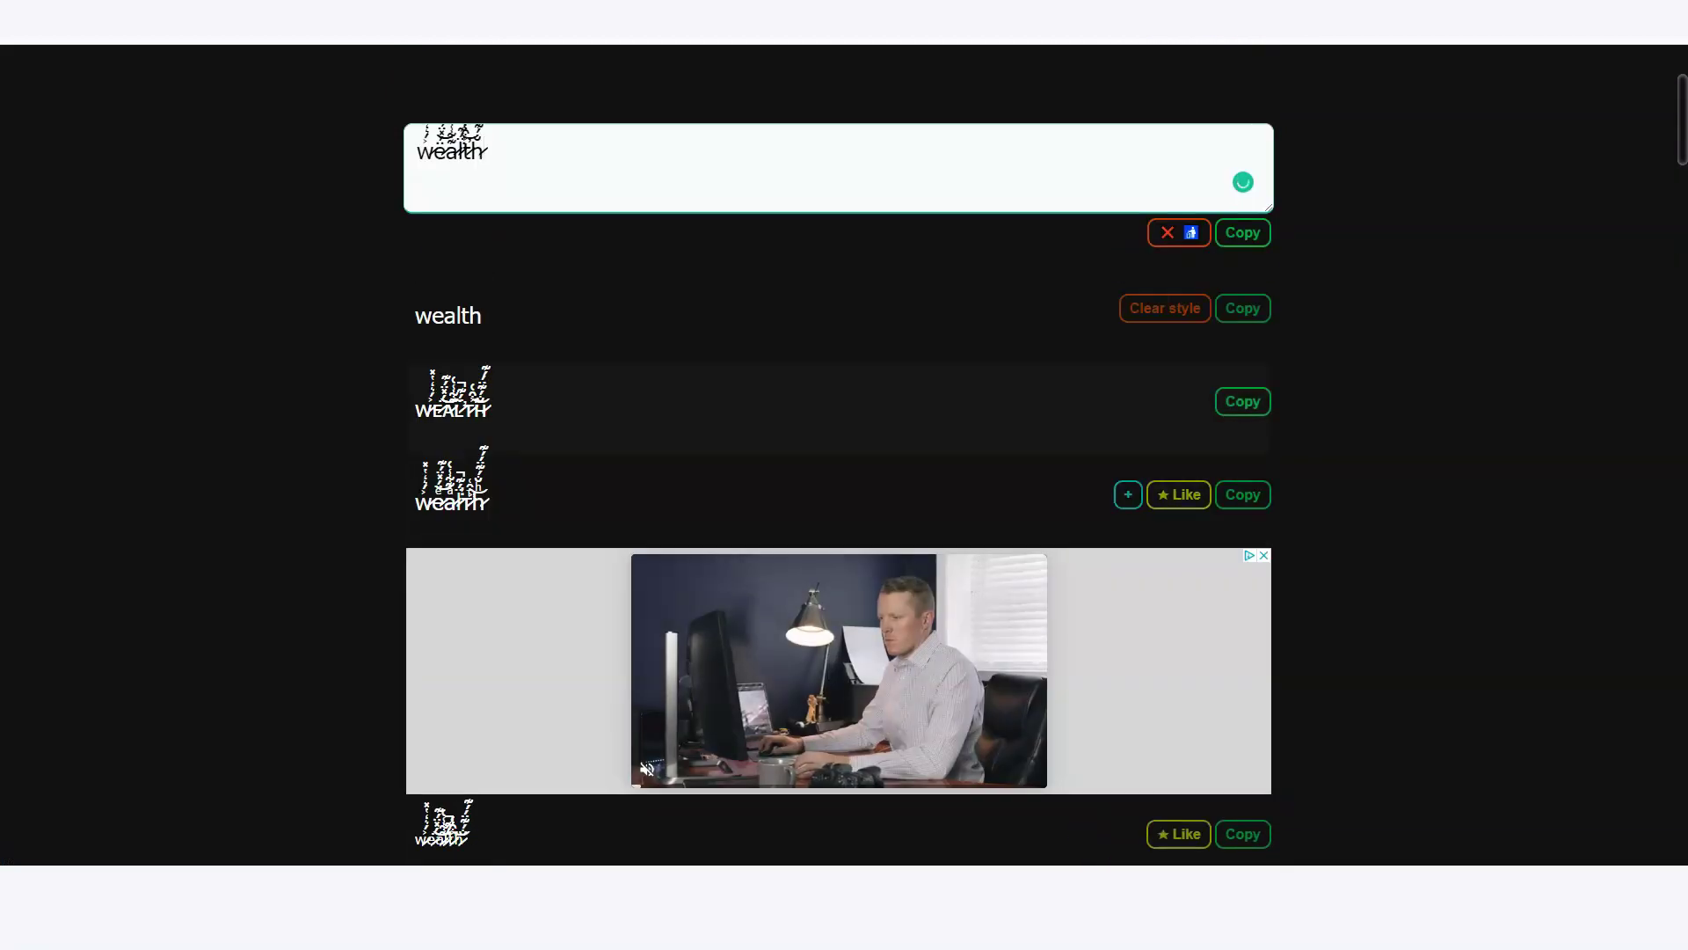
Clear the stacked marks and the strike-through style from wealth.
click(1165, 309)
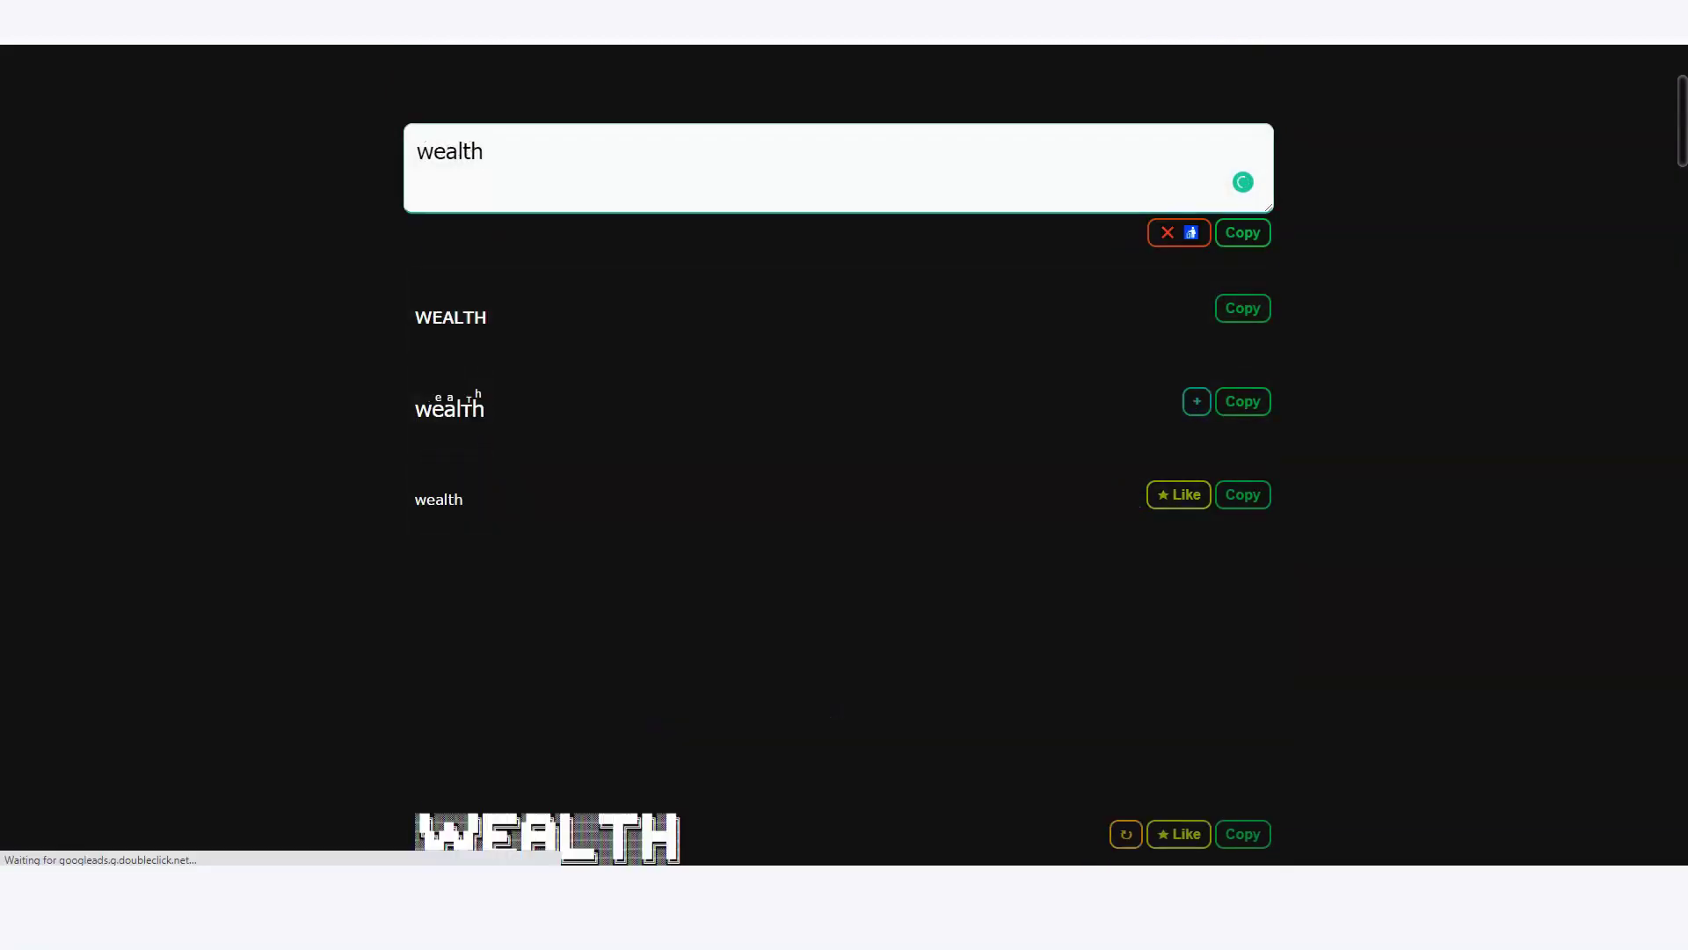
scroll(1152, 352, down, 6)
scroll(1125, 484, down, 4)
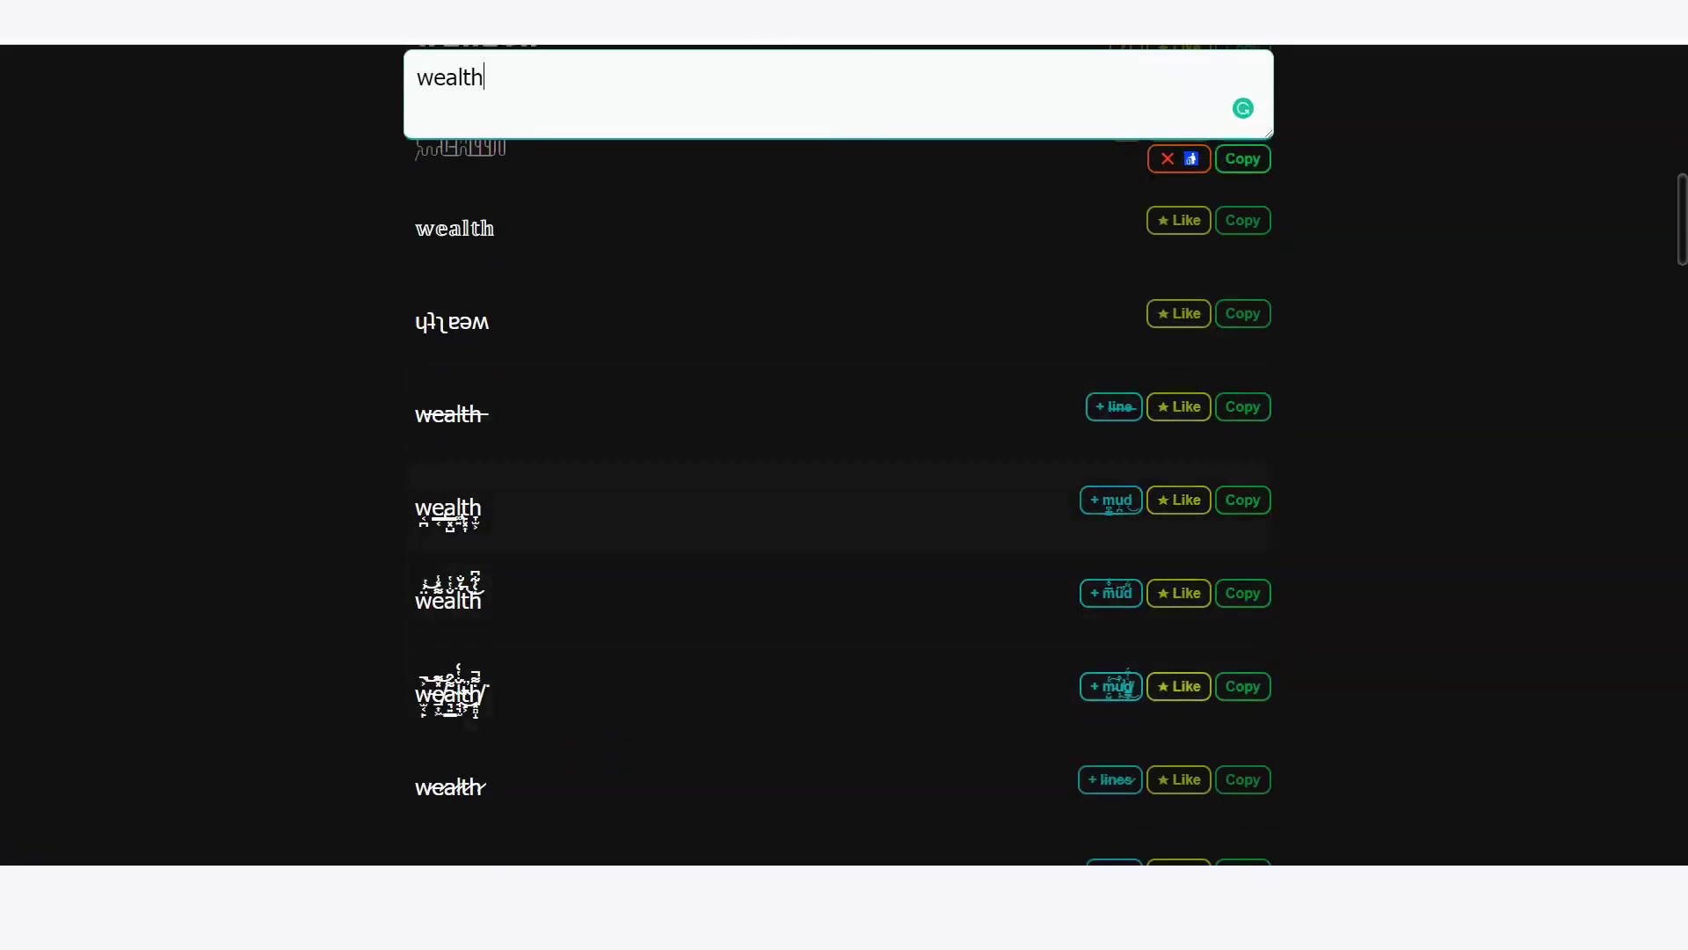
scroll(839, 454, down, 4)
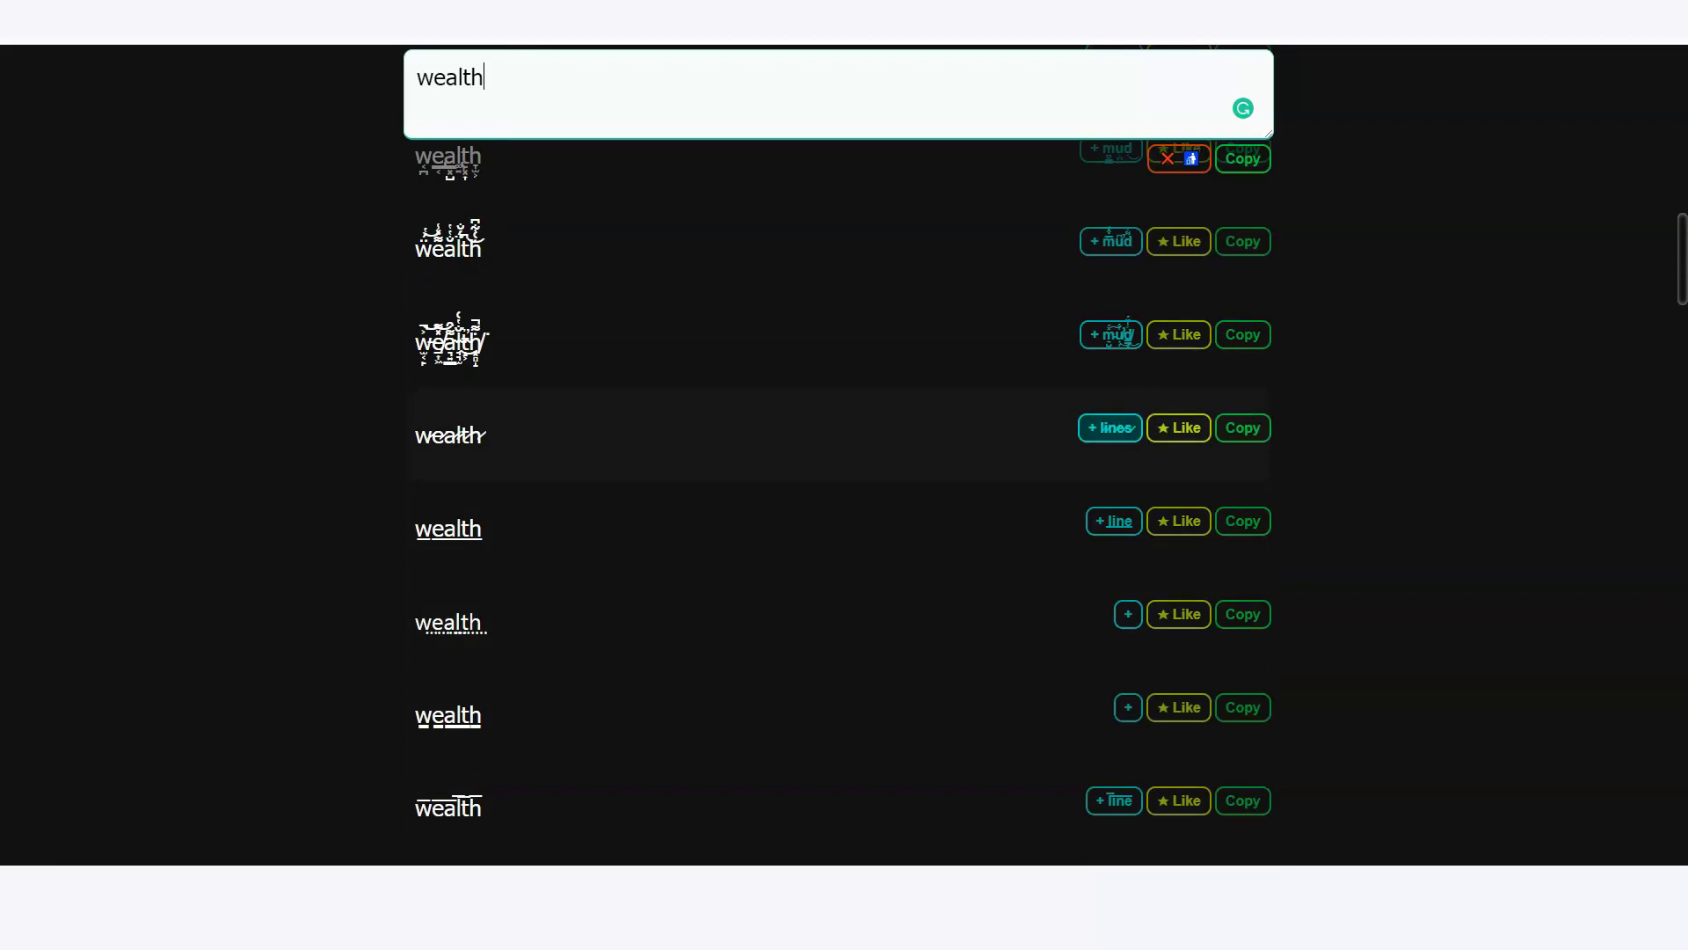
scroll(839, 454, up, 10)
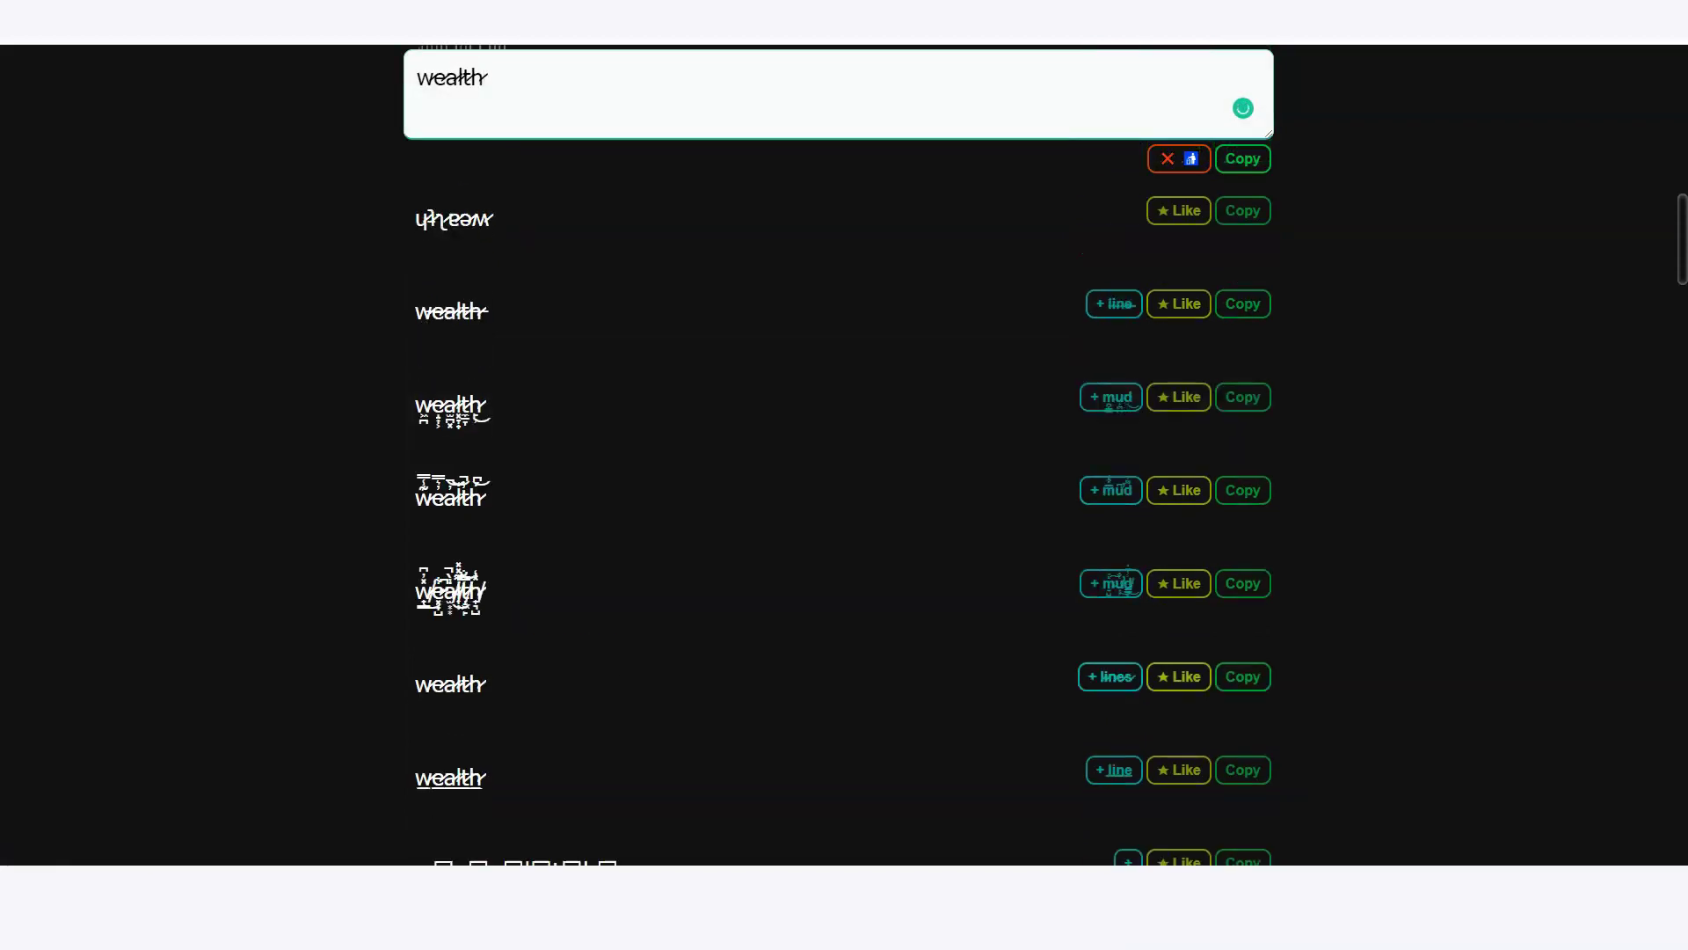
click(1165, 577)
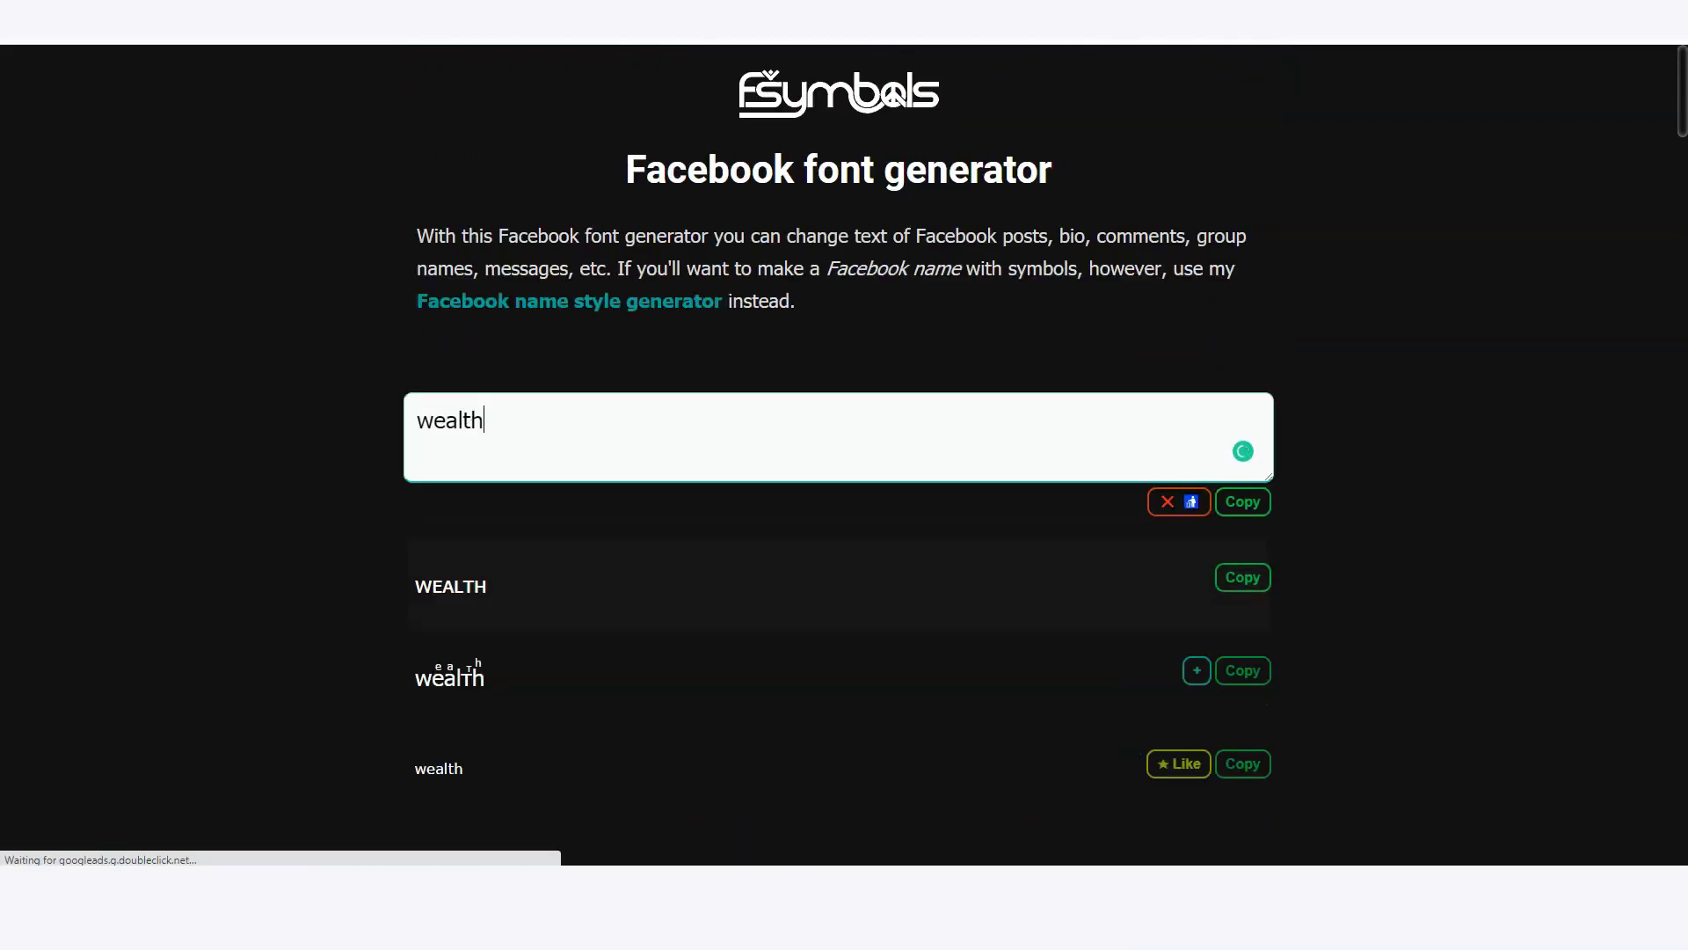
Copy the uppercase WEALTH version, then the upside-down wealth.
scroll(839, 455, down, 2)
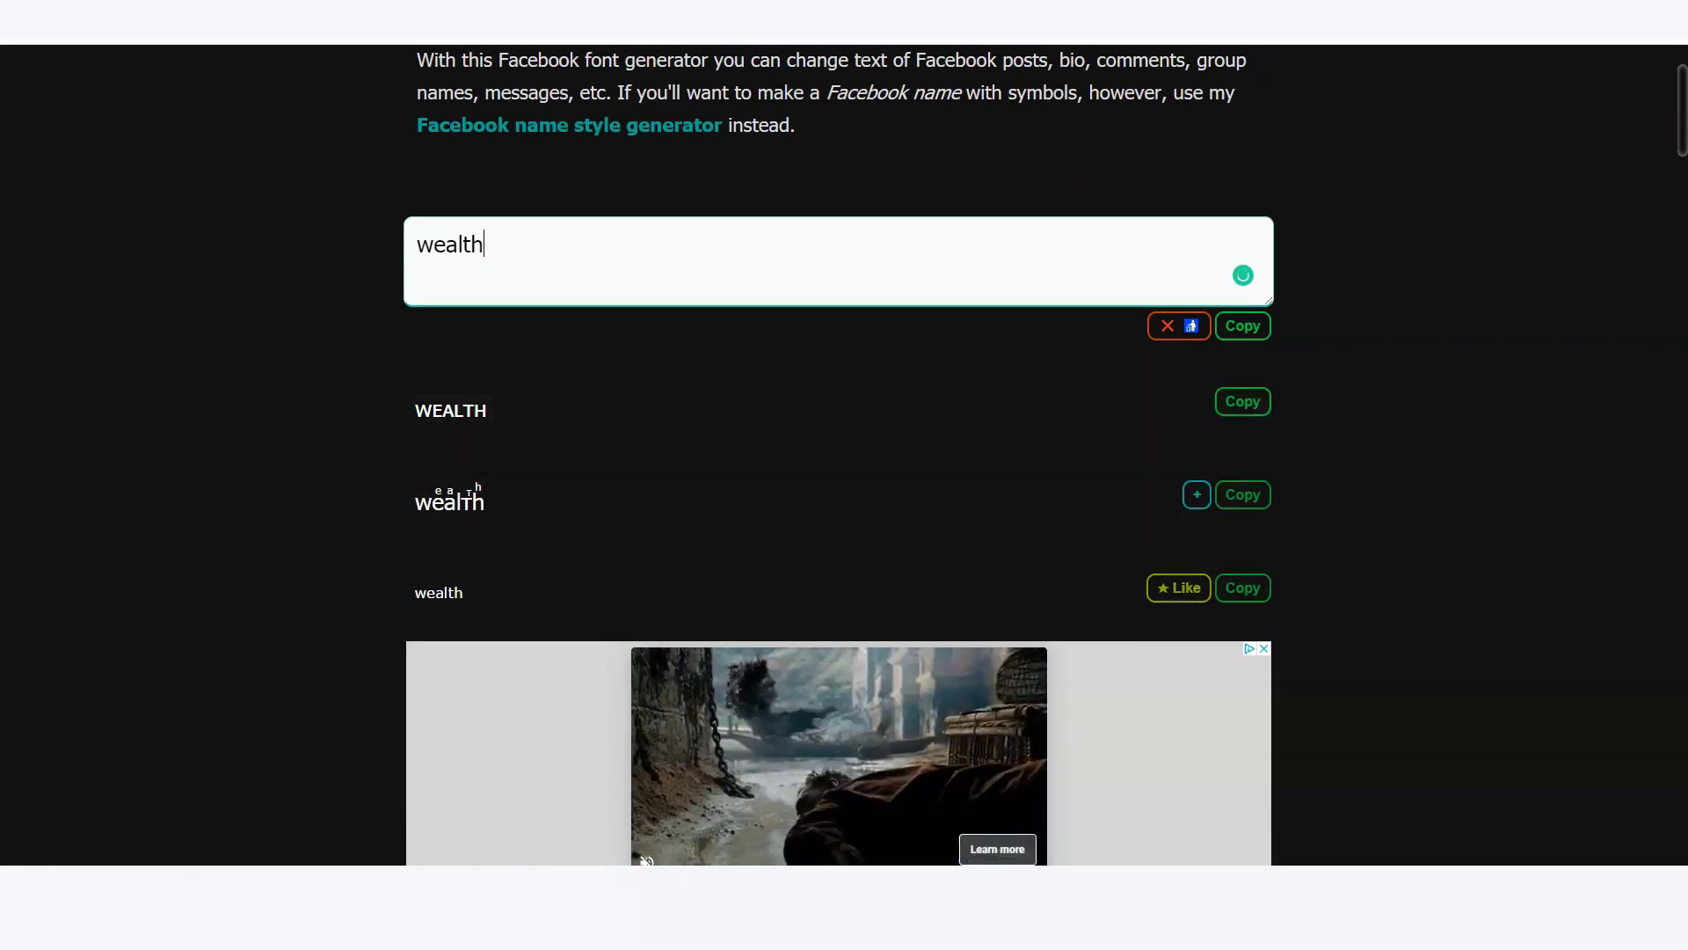
click(1242, 402)
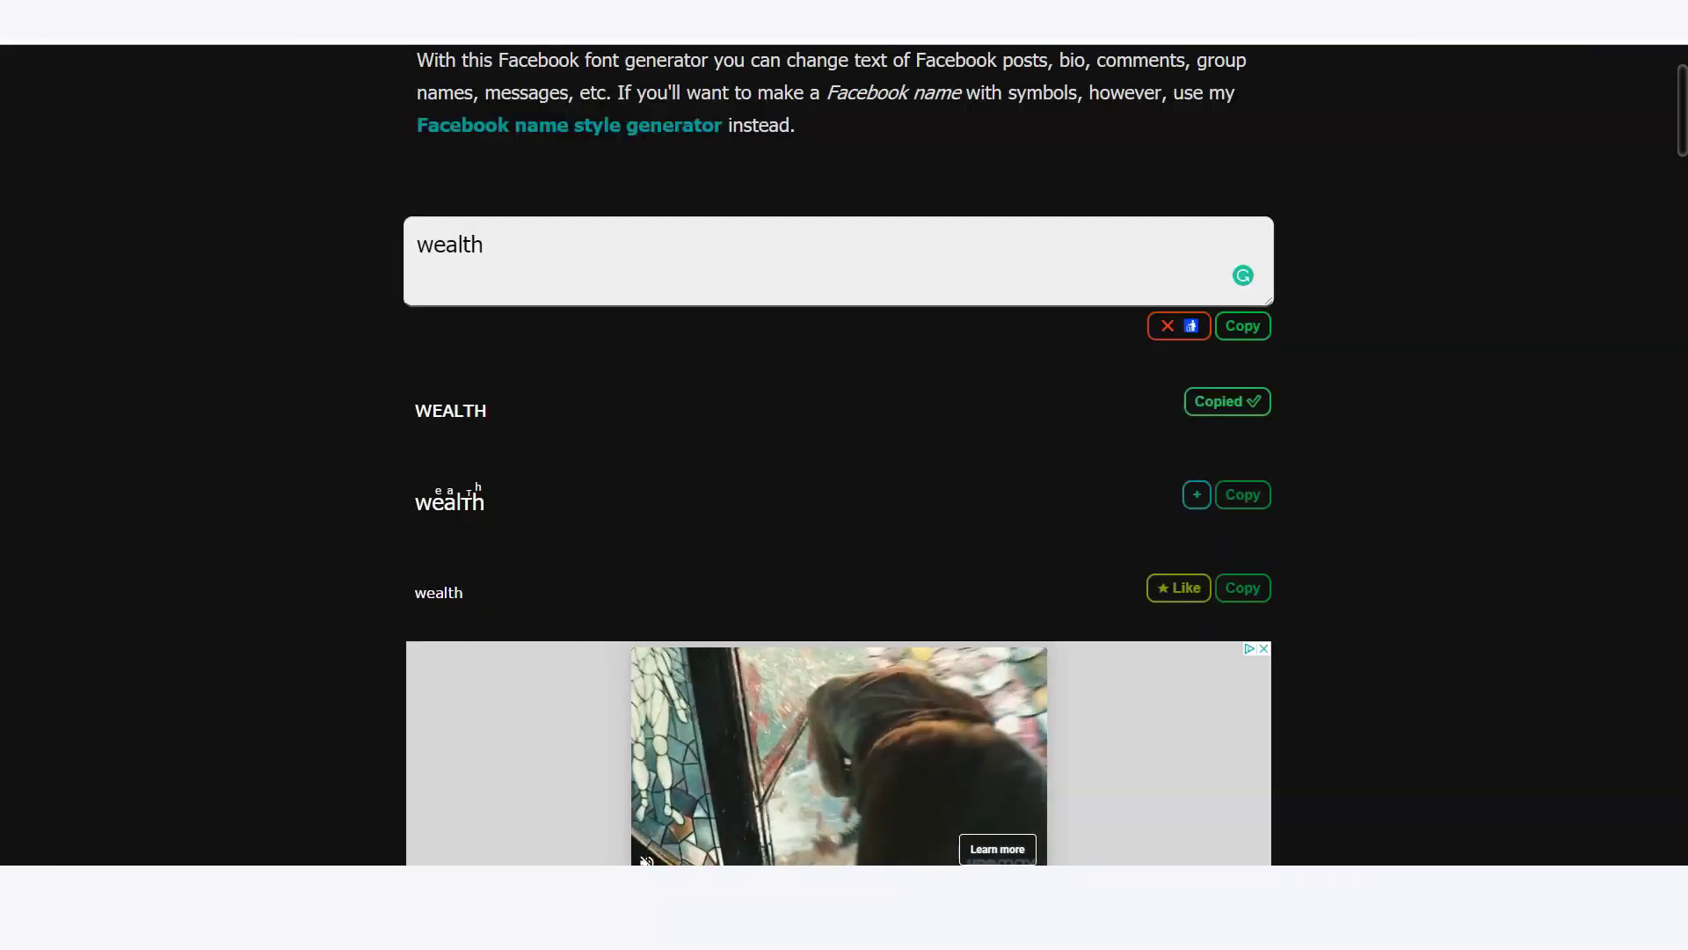
scroll(838, 440, down, 3)
scroll(839, 501, down, 4)
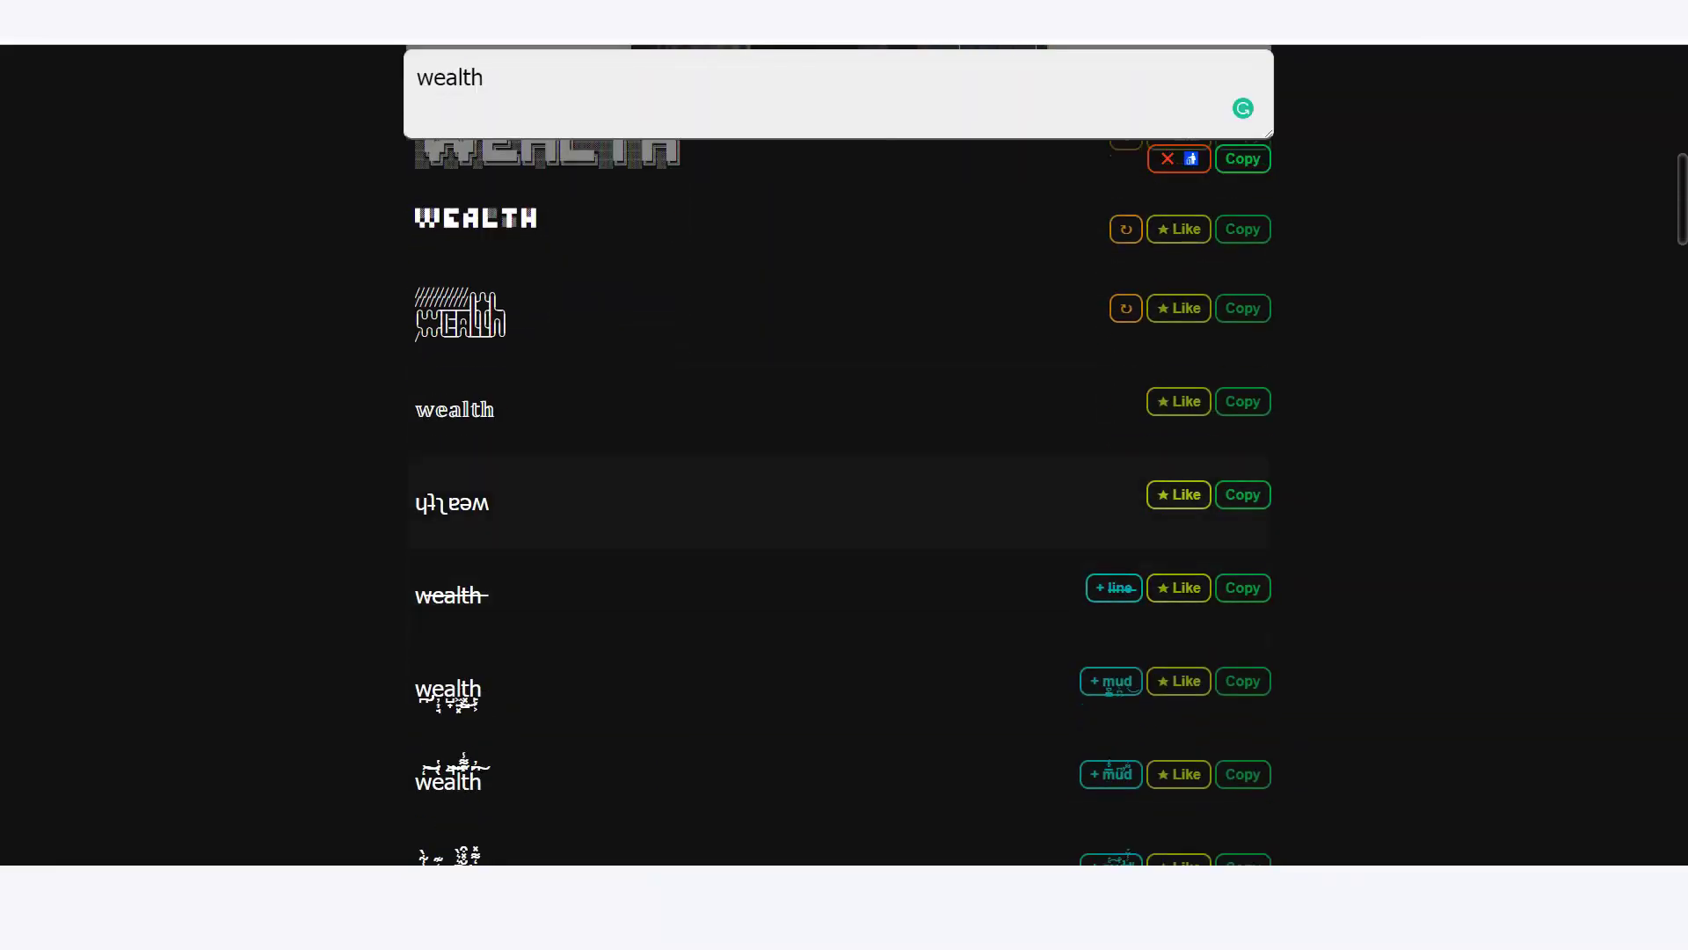
click(1243, 495)
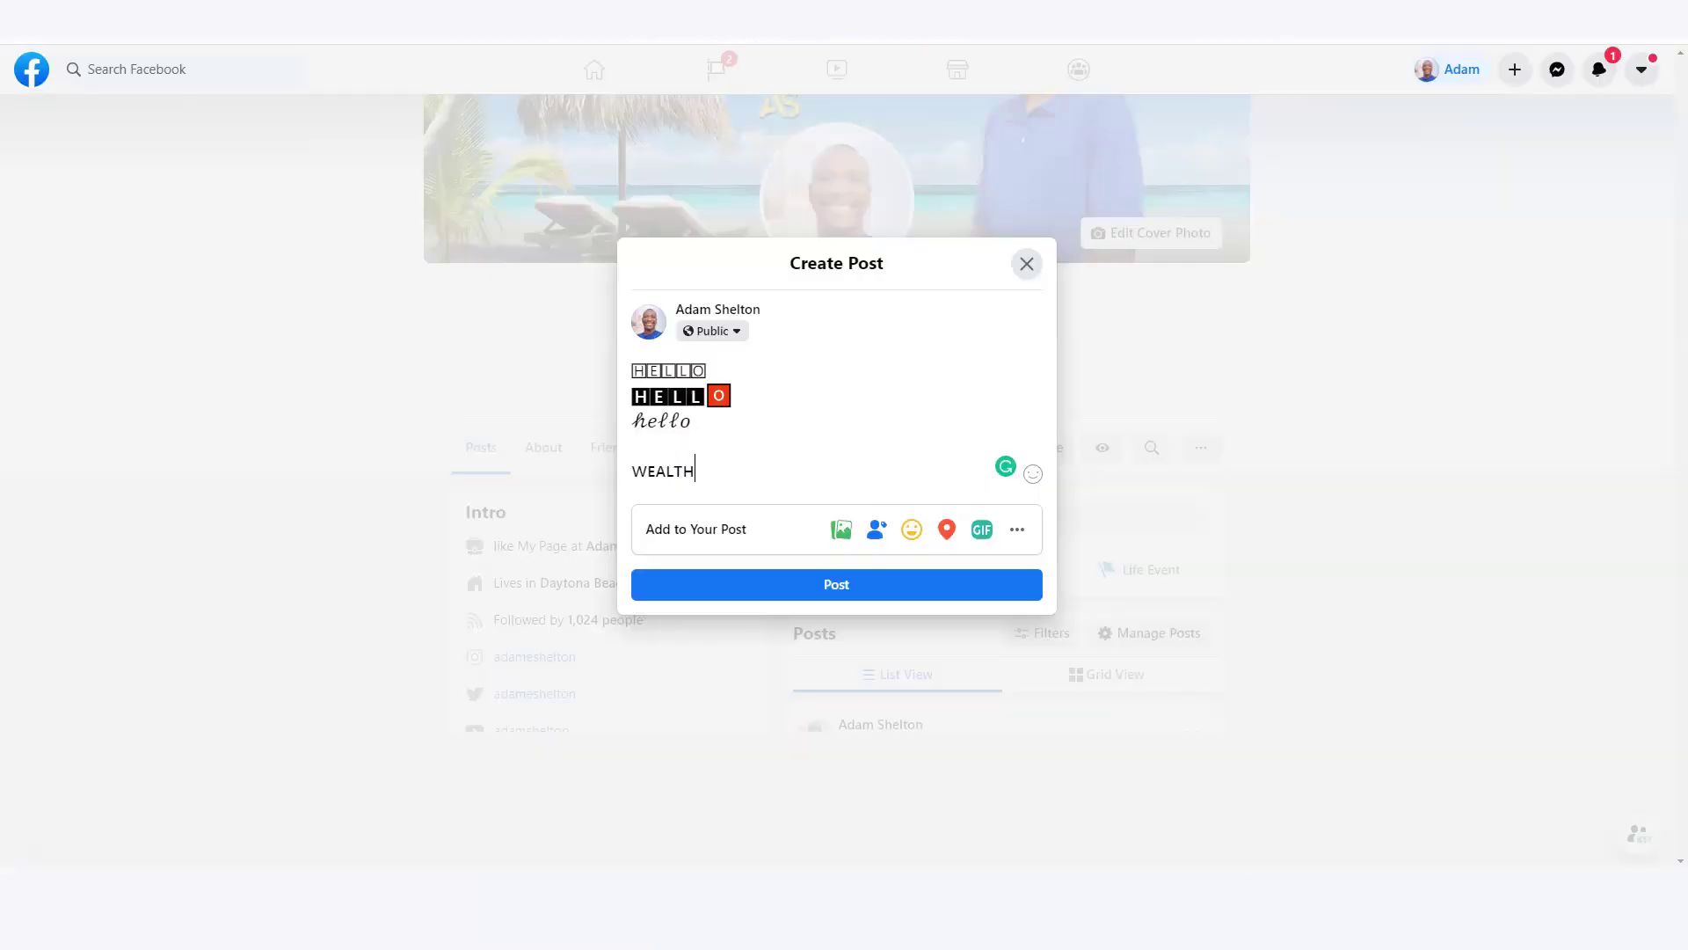
Place the upside-down wealth on its own new line below WEALTH in the draft.
key(Return)
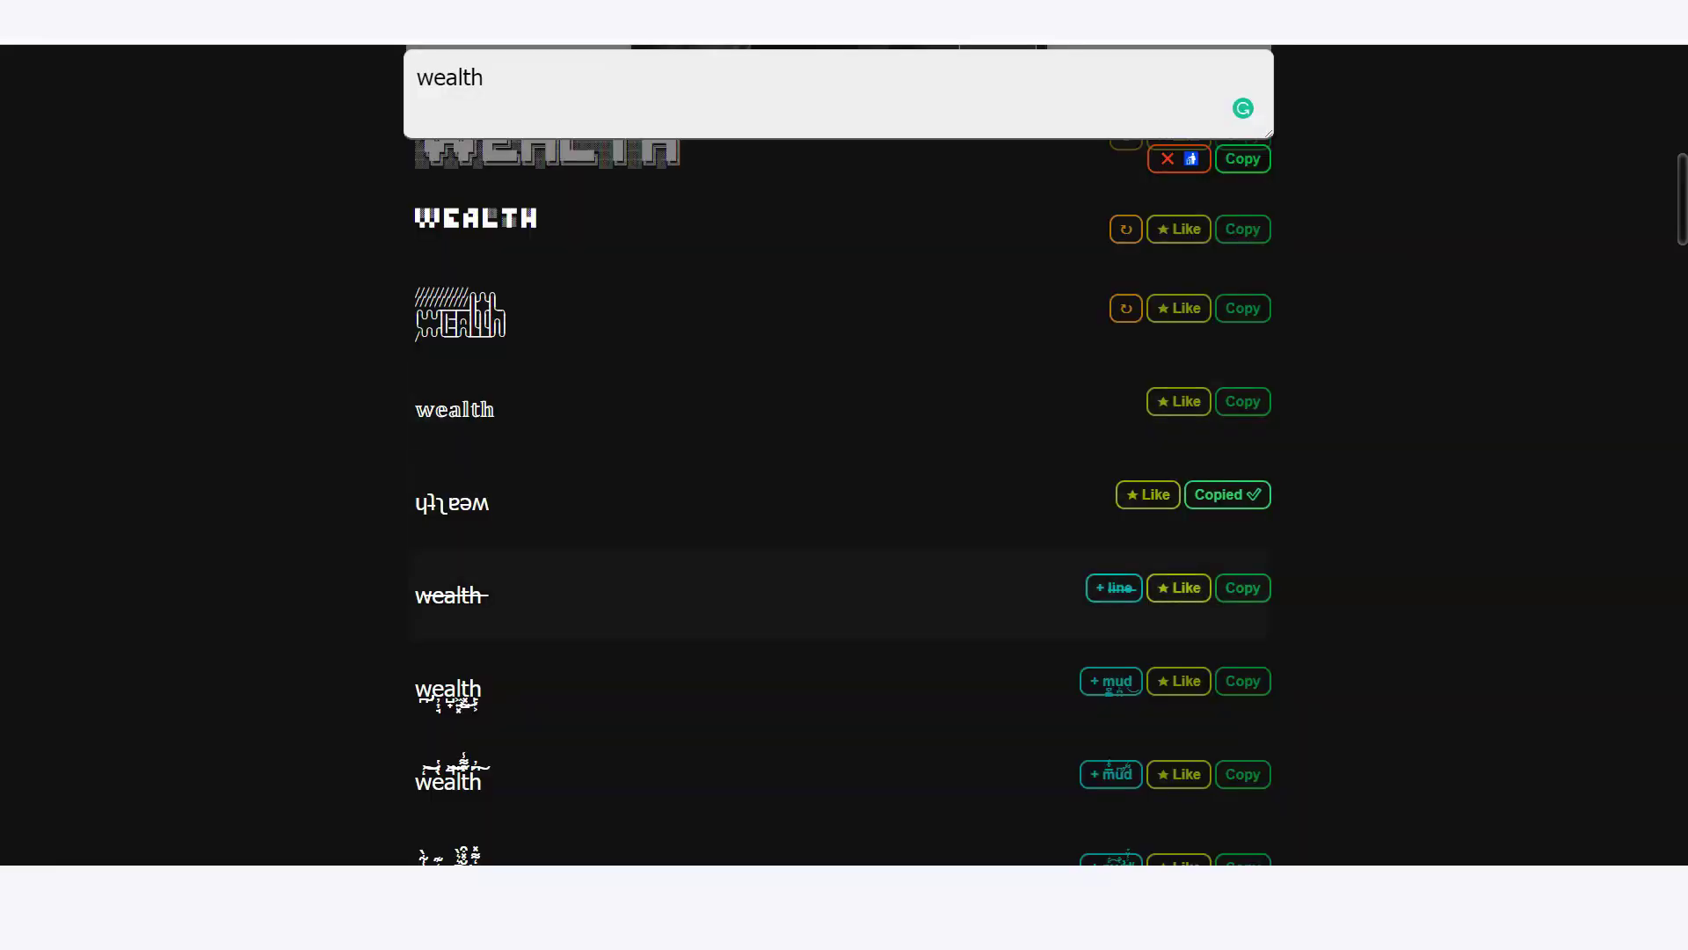
scroll(840, 457, down, 6)
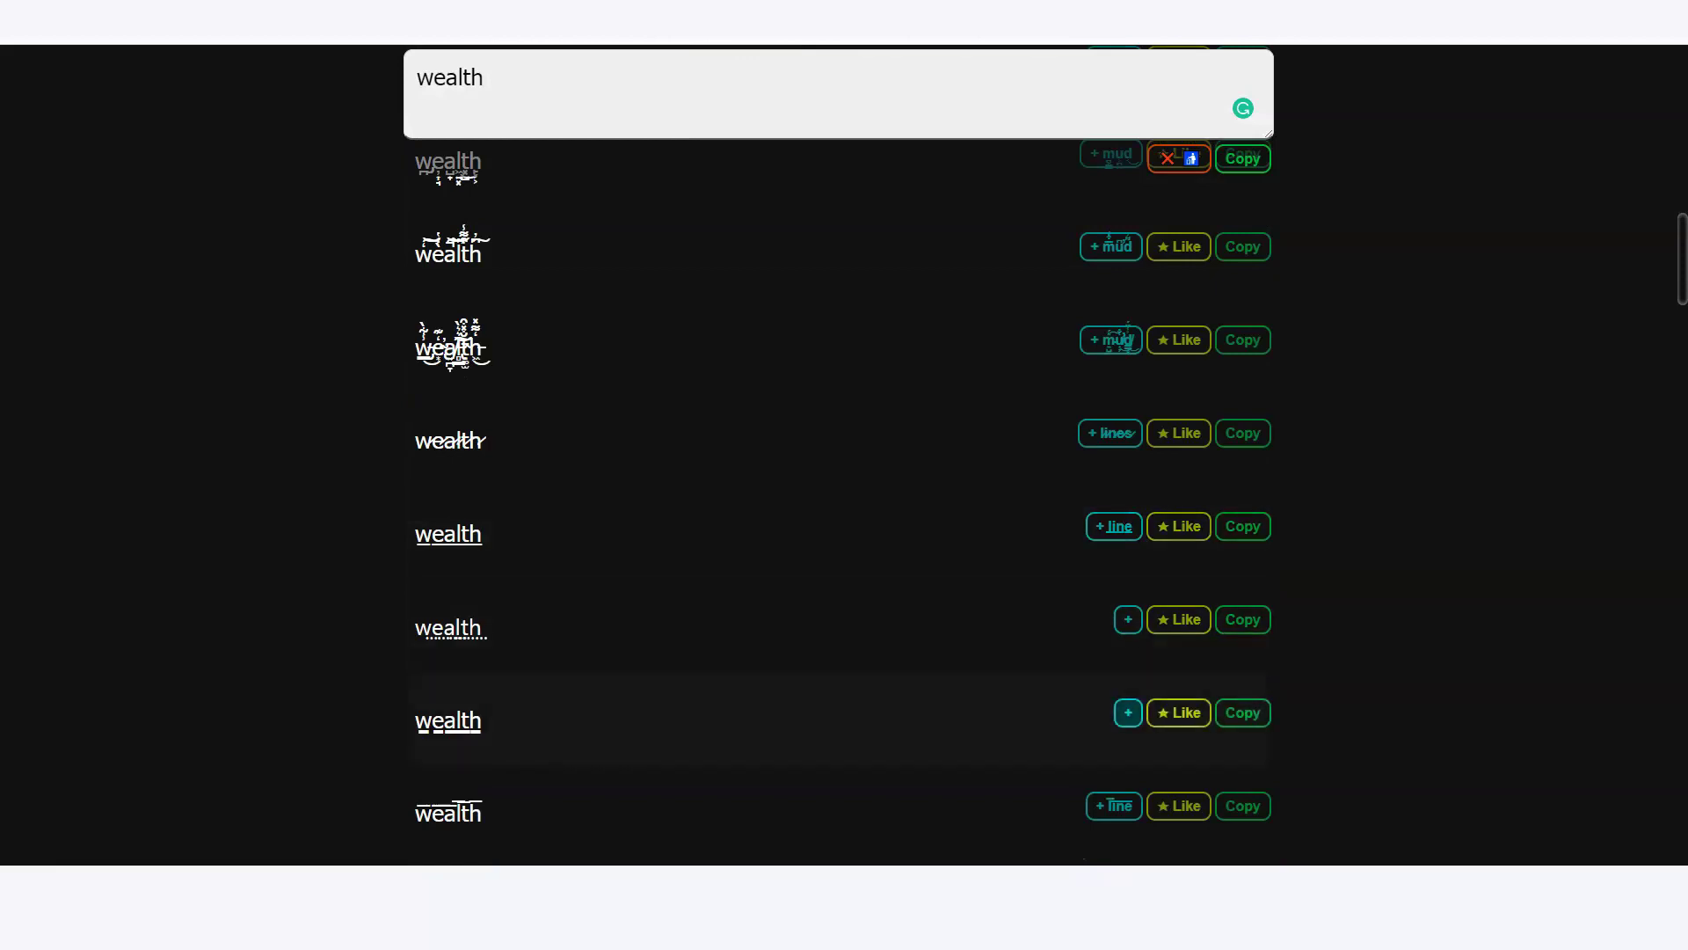
Give wealth a thick underline, review the results, then clear the underline again.
click(1128, 713)
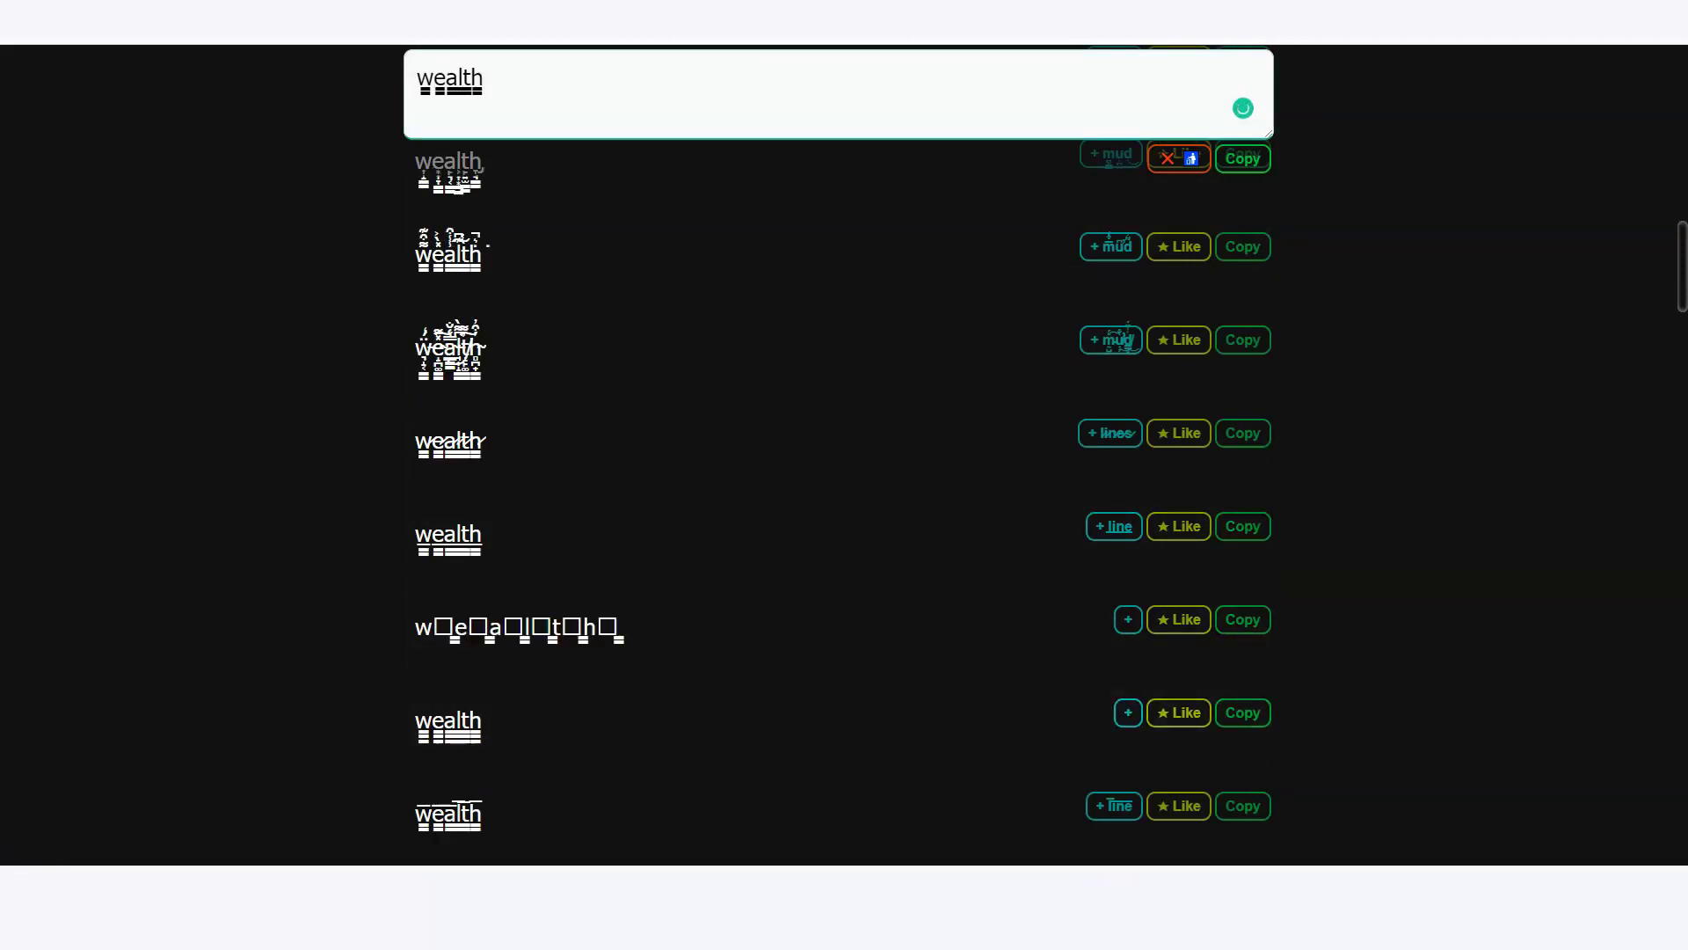
scroll(844, 492, down, 8)
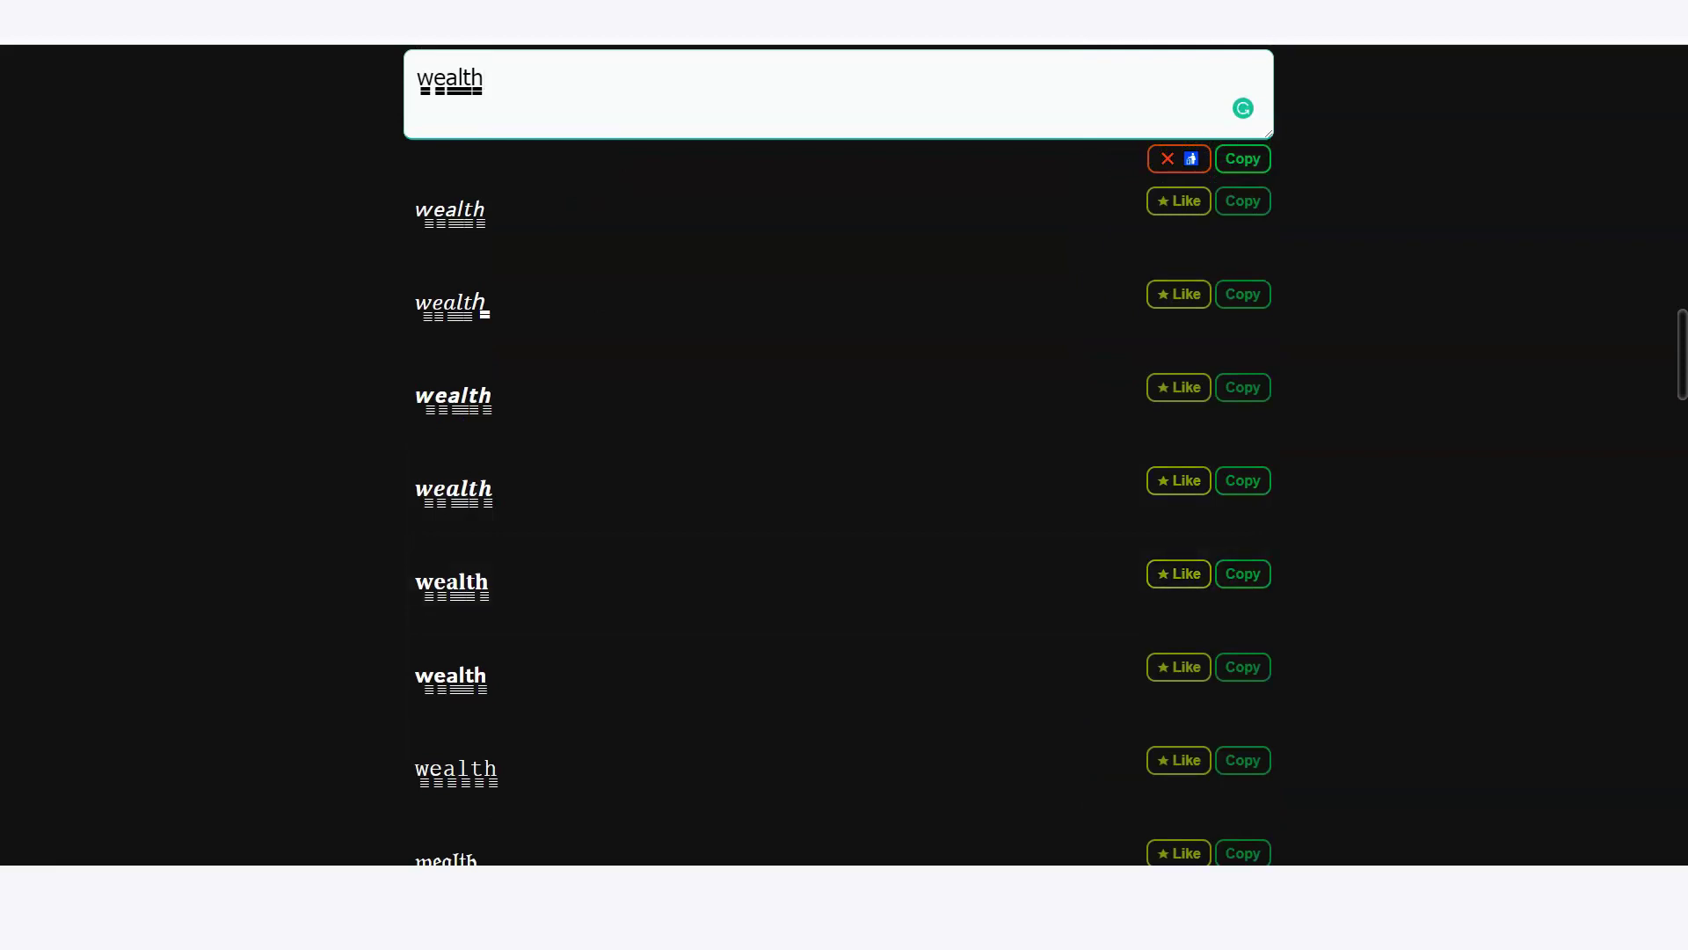
scroll(844, 492, down, 5)
scroll(844, 492, up, 9)
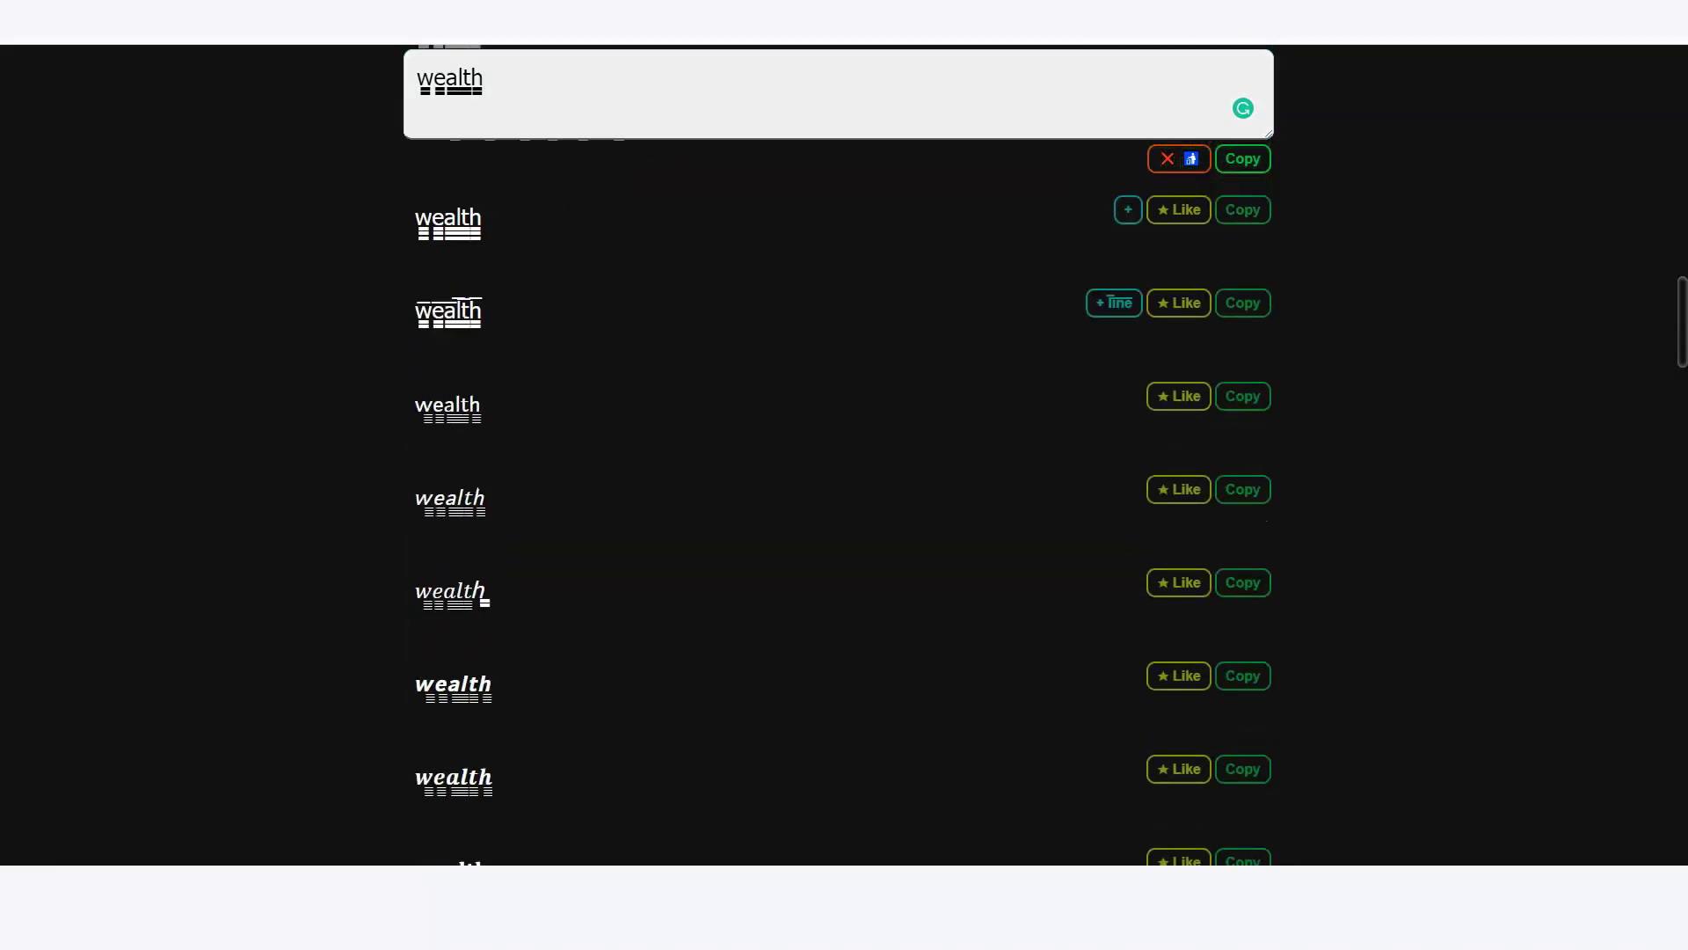
scroll(844, 492, up, 10)
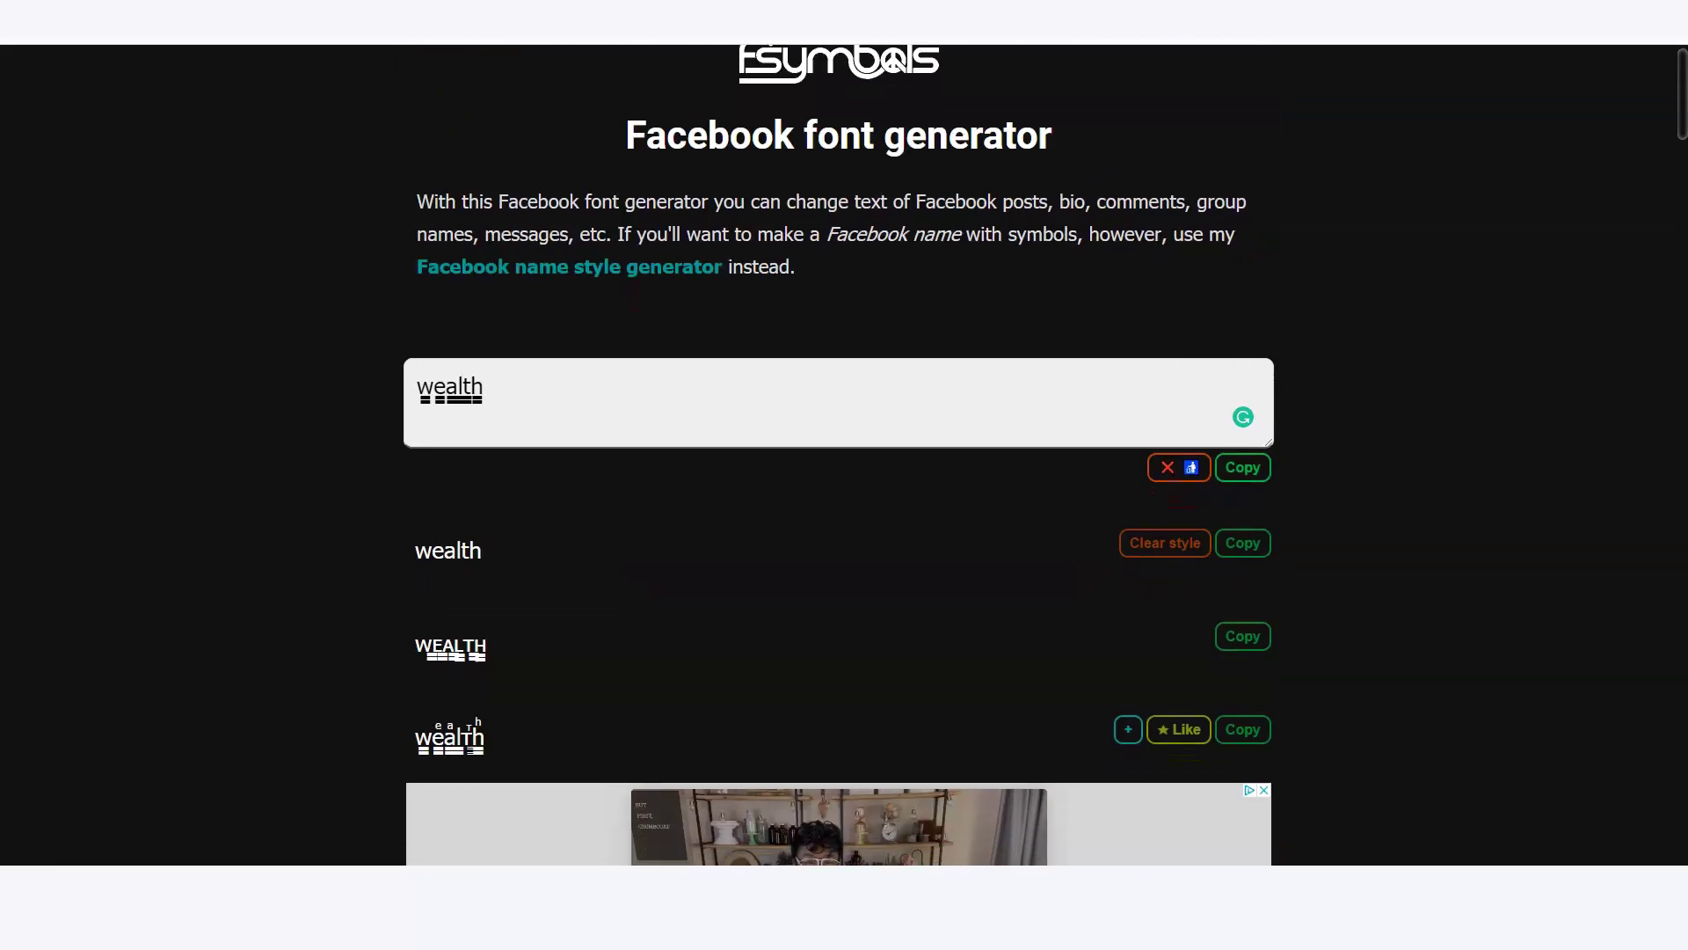
scroll(839, 454, up, 1)
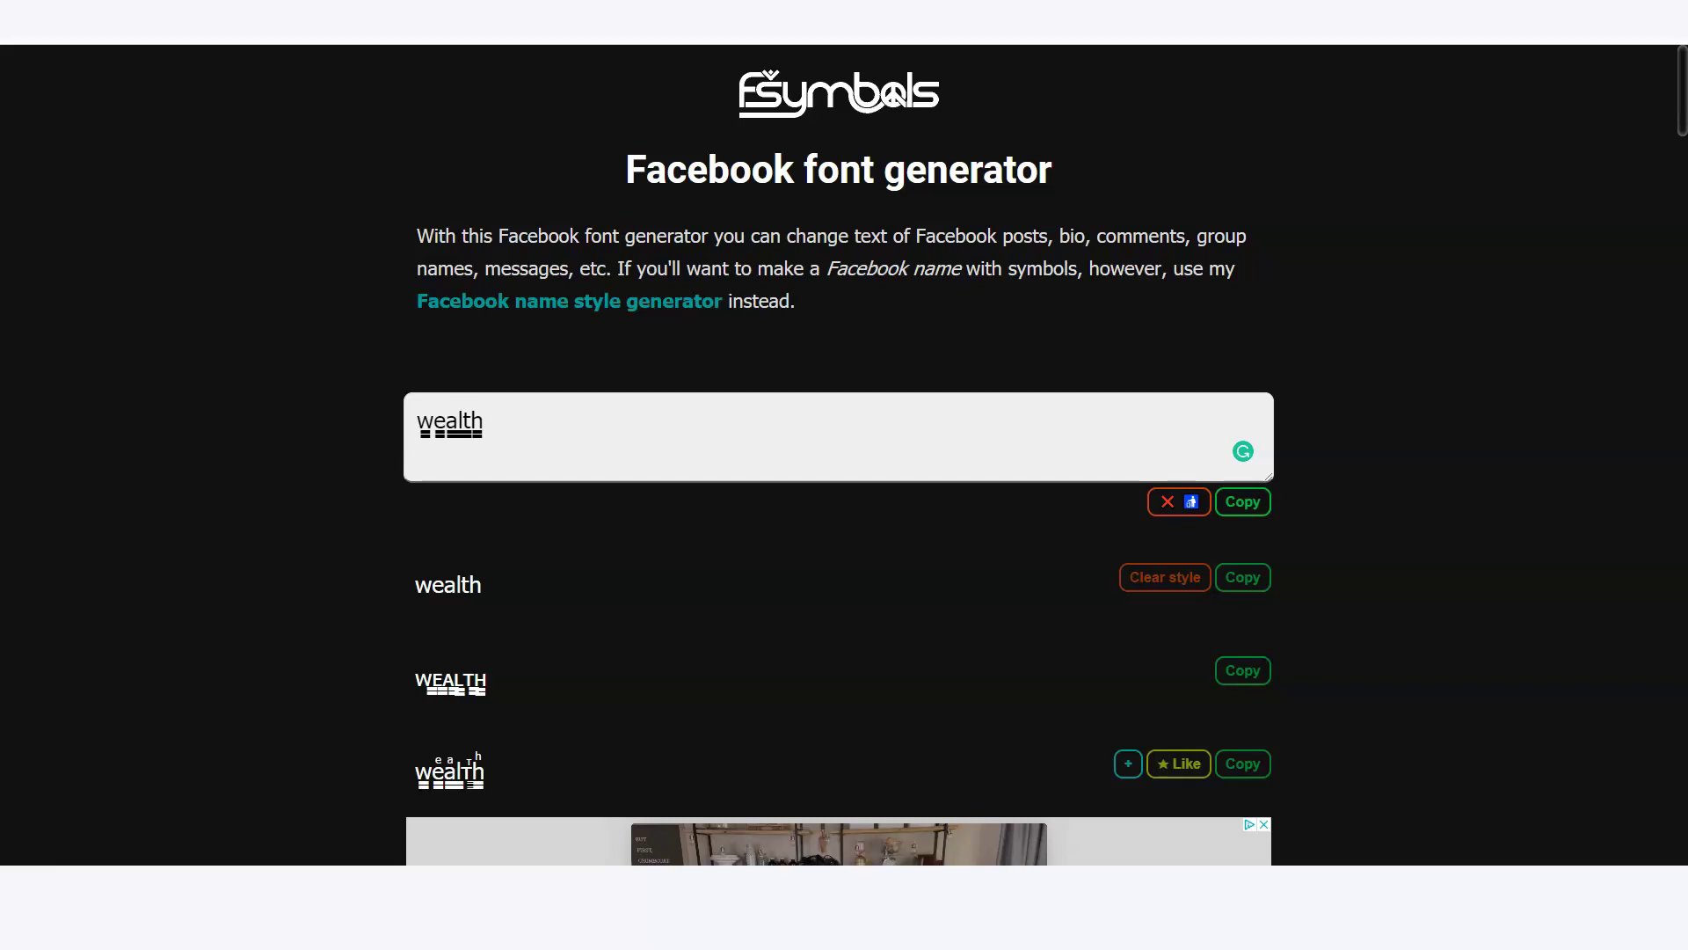
scroll(839, 454, down, 1)
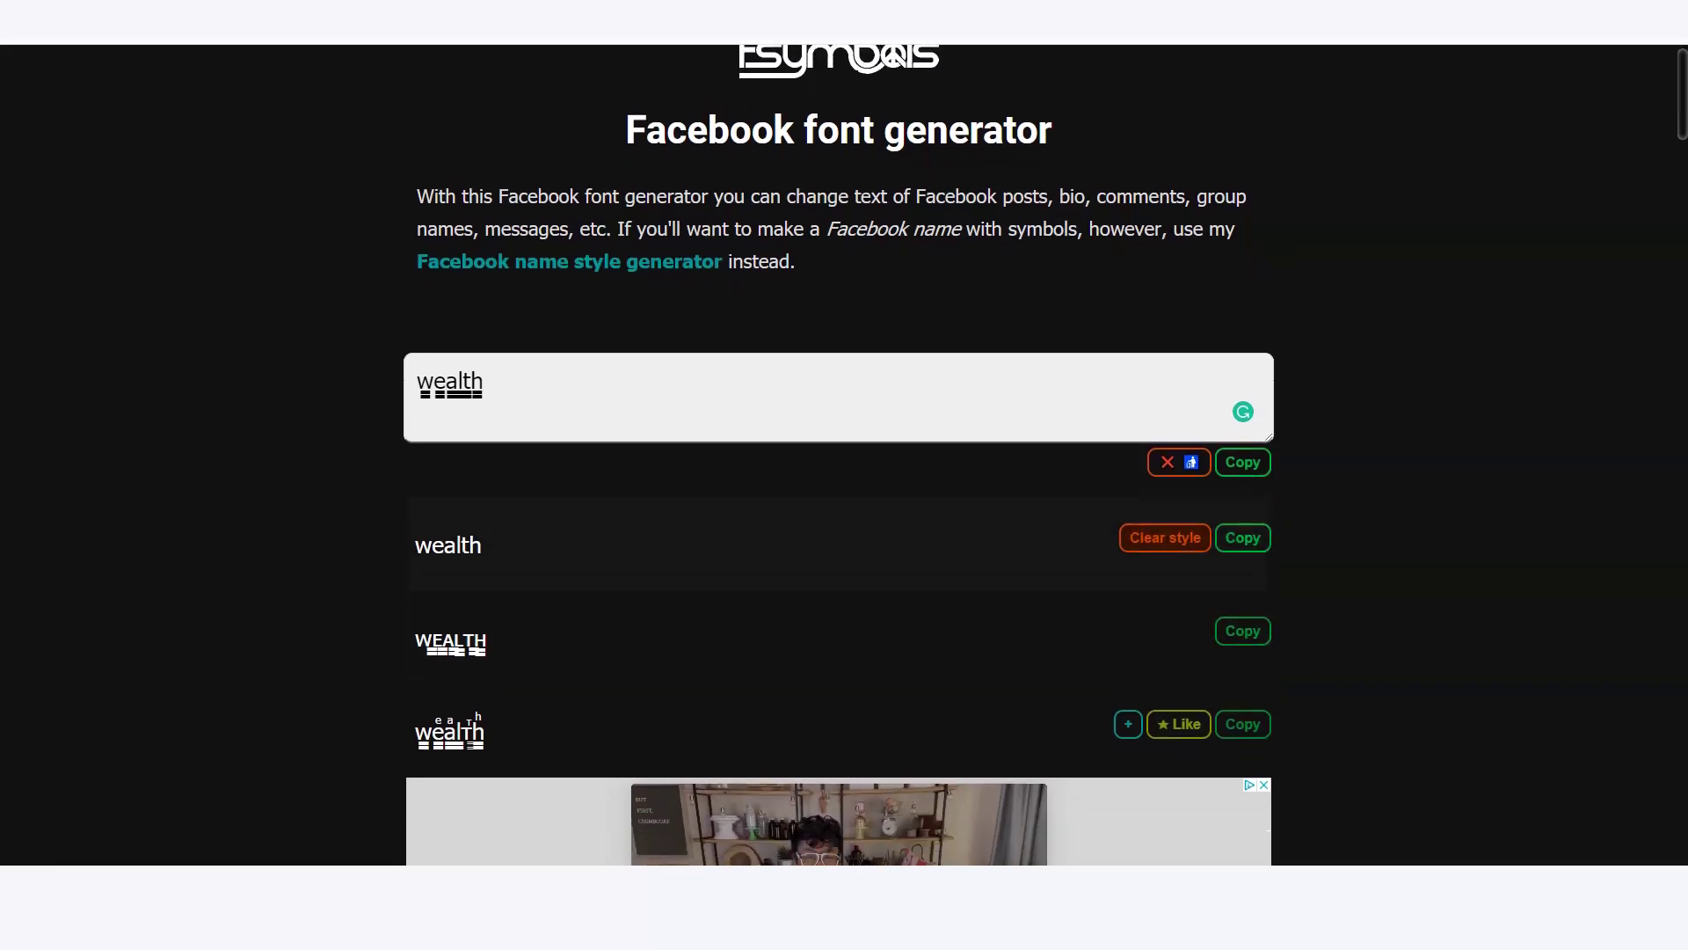
click(1165, 543)
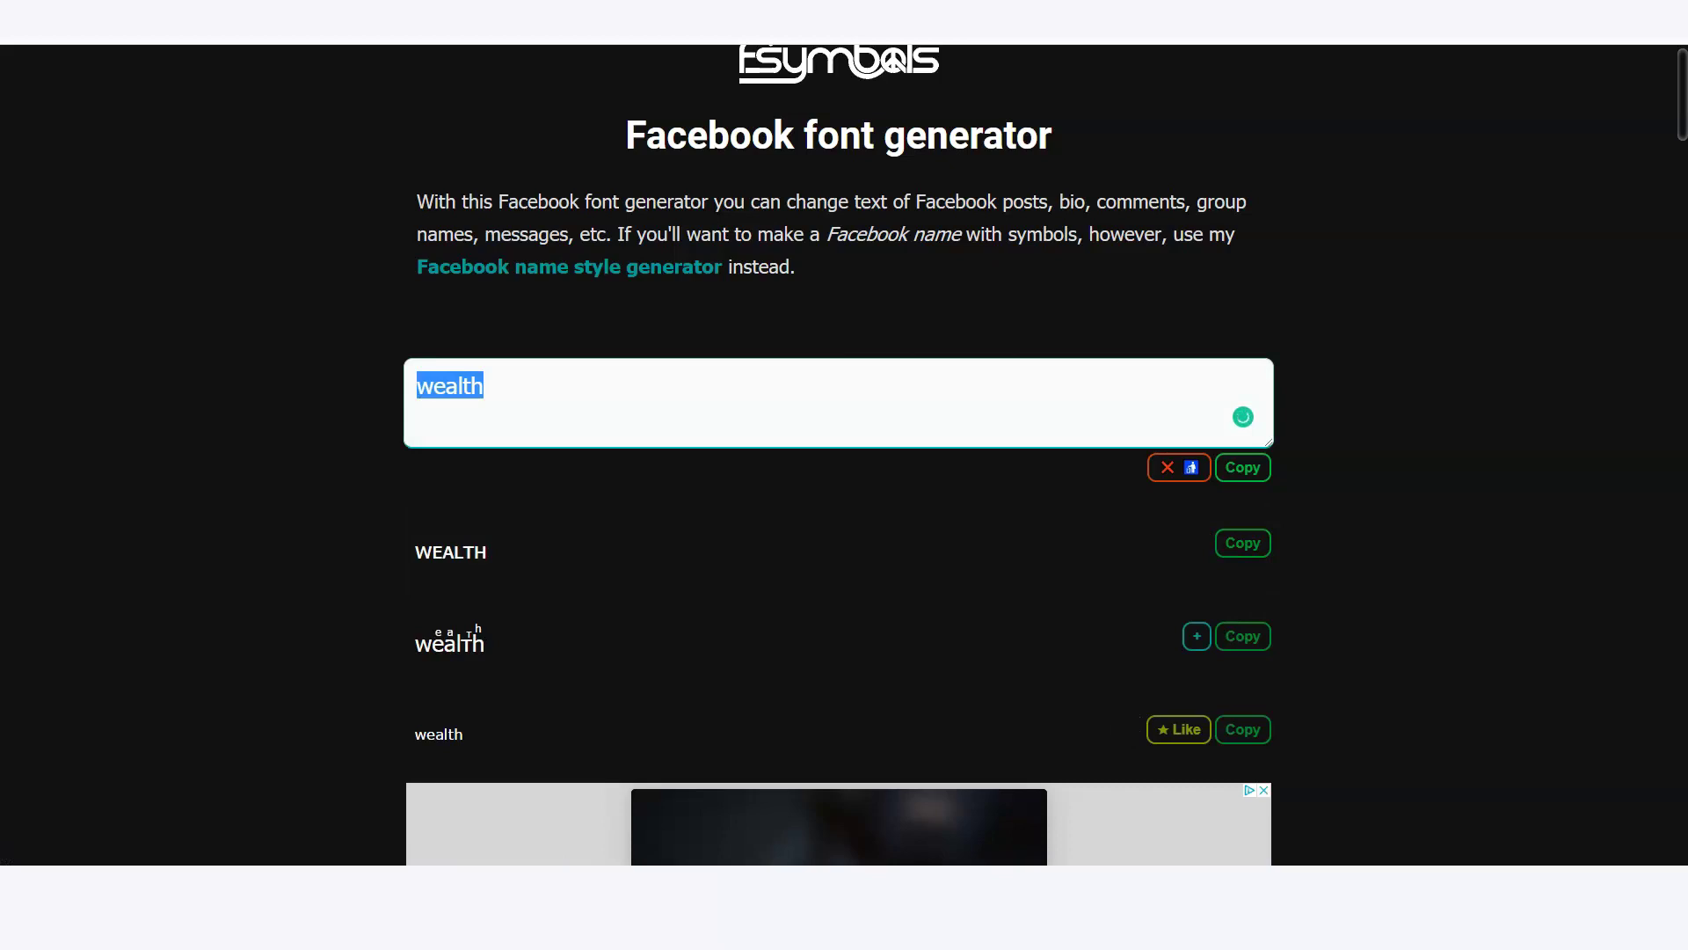
Replace wealth with 'winning' and scroll through its styled previews.
text(s)
key(BackSpace)
text(winning)
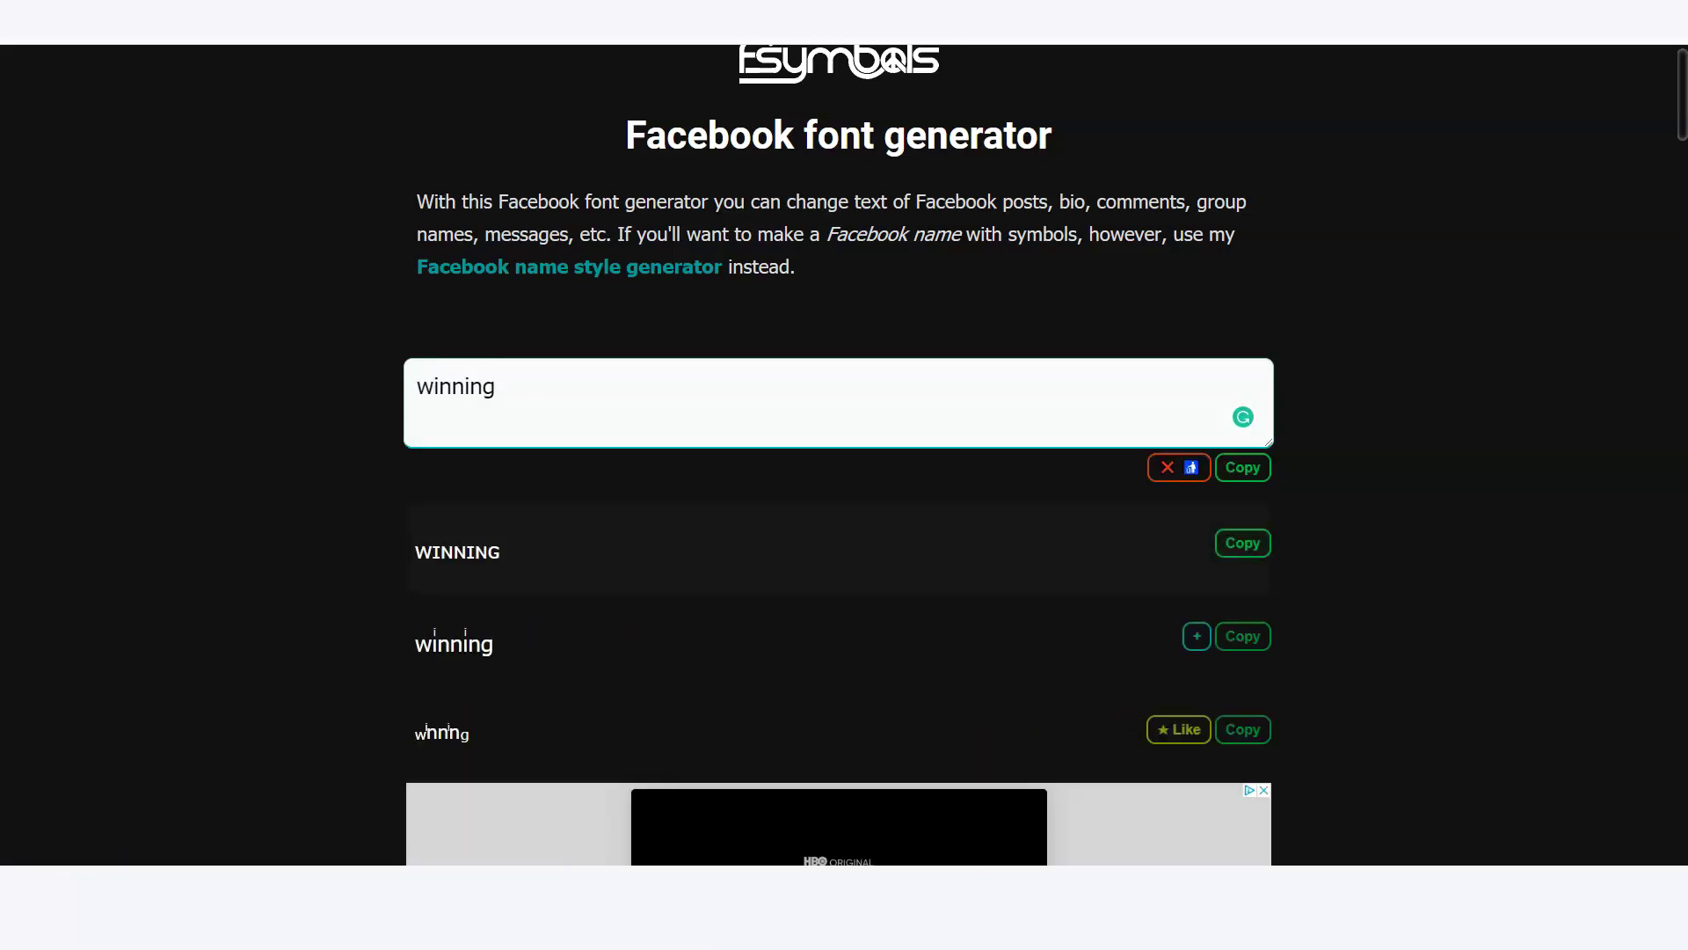
scroll(838, 492, down, 7)
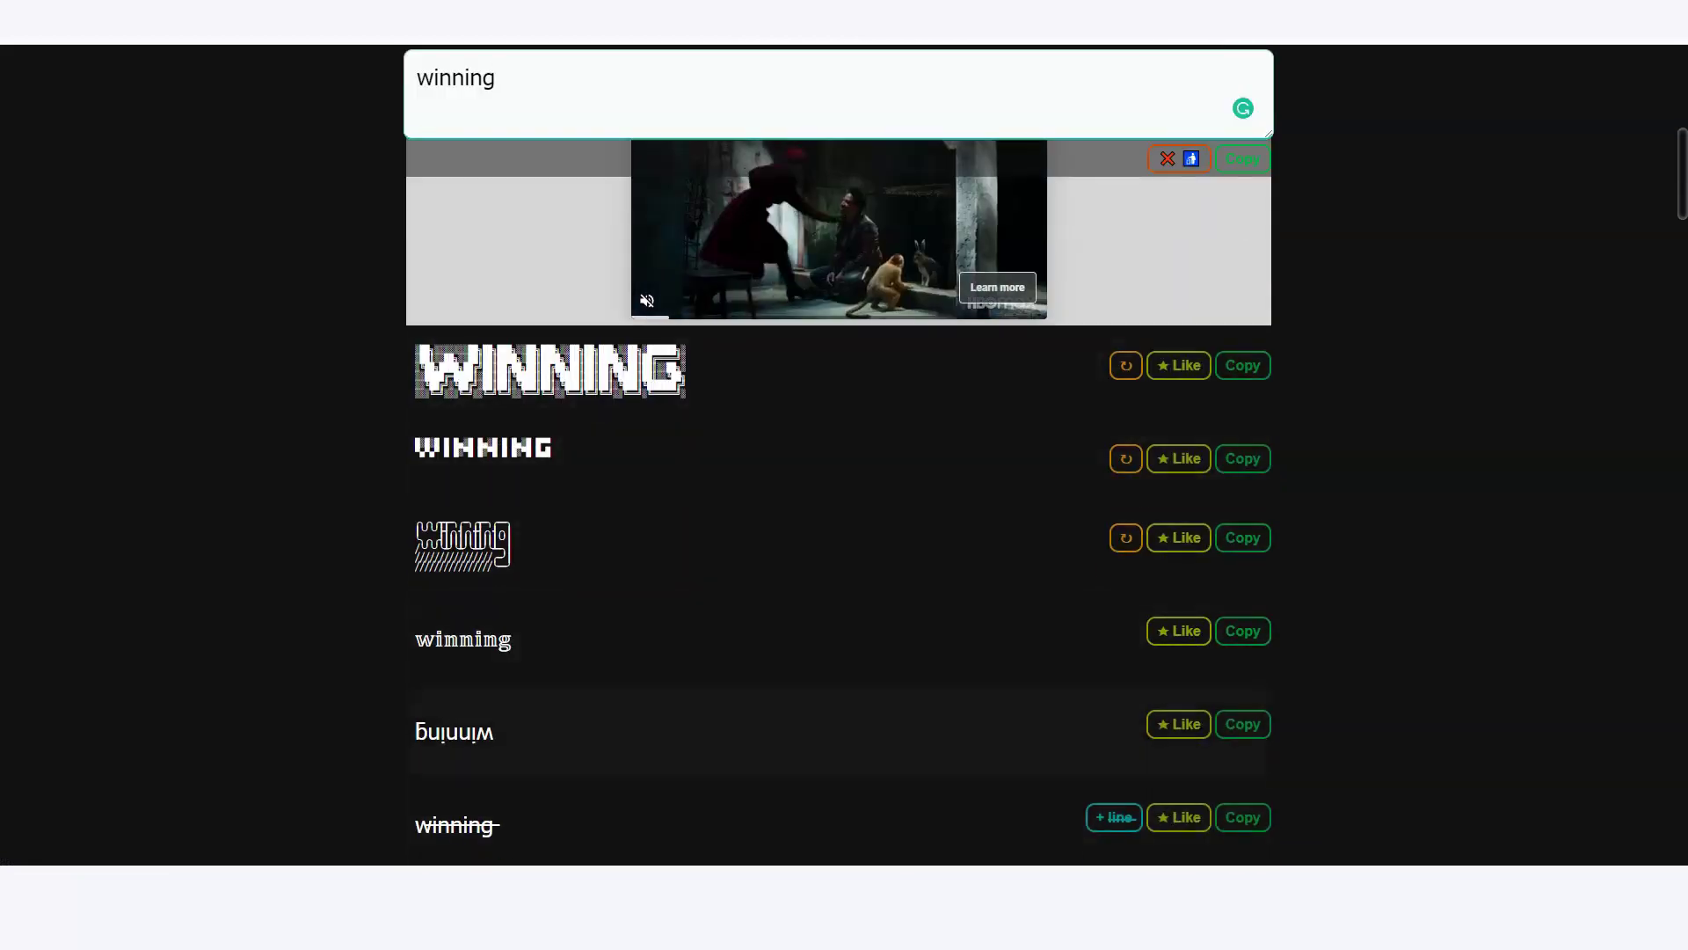
scroll(839, 492, up, 8)
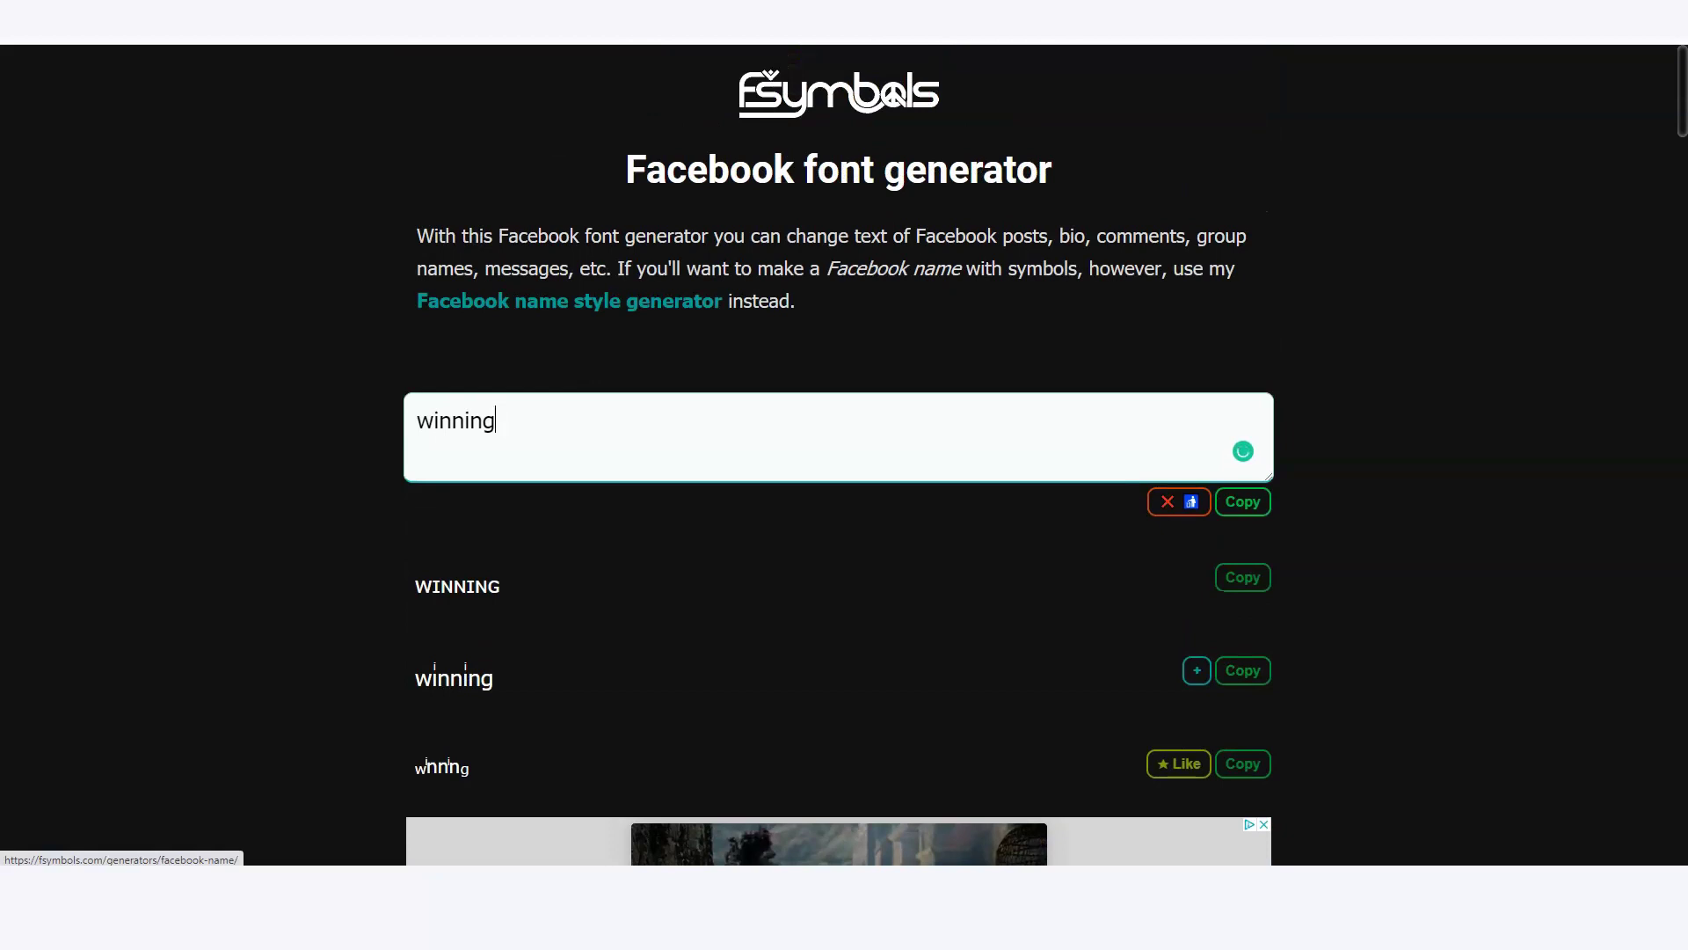
Visit the Facebook name style generator page, then move to FbFonts.com.
click(568, 300)
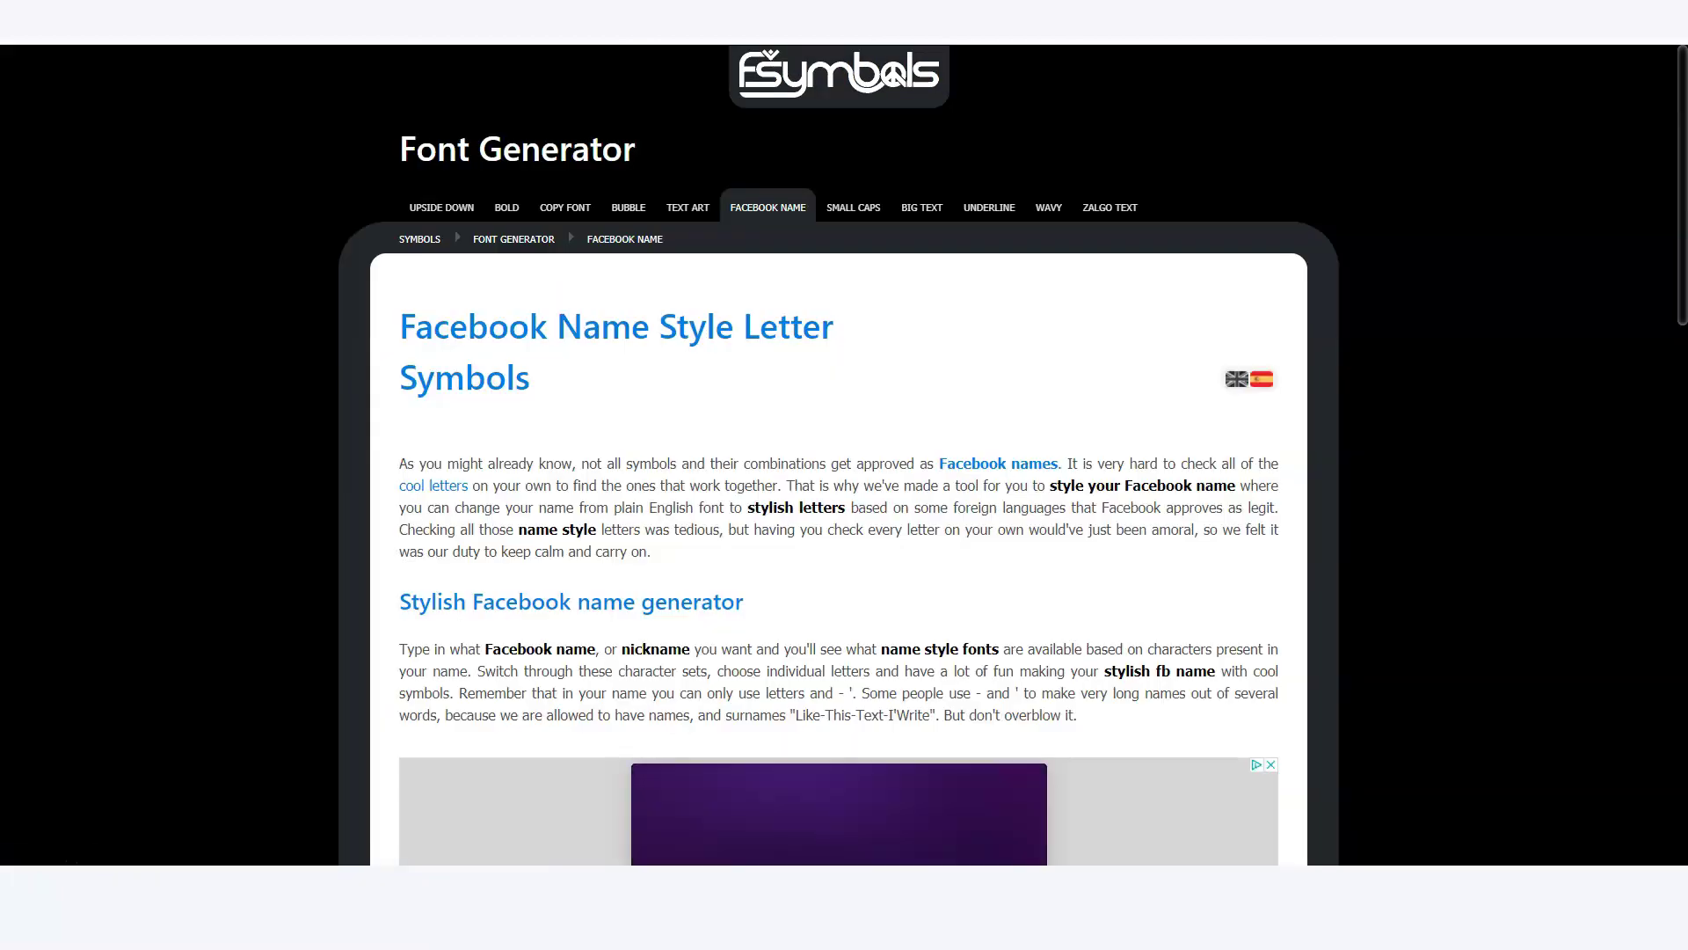
scroll(997, 463, down, 8)
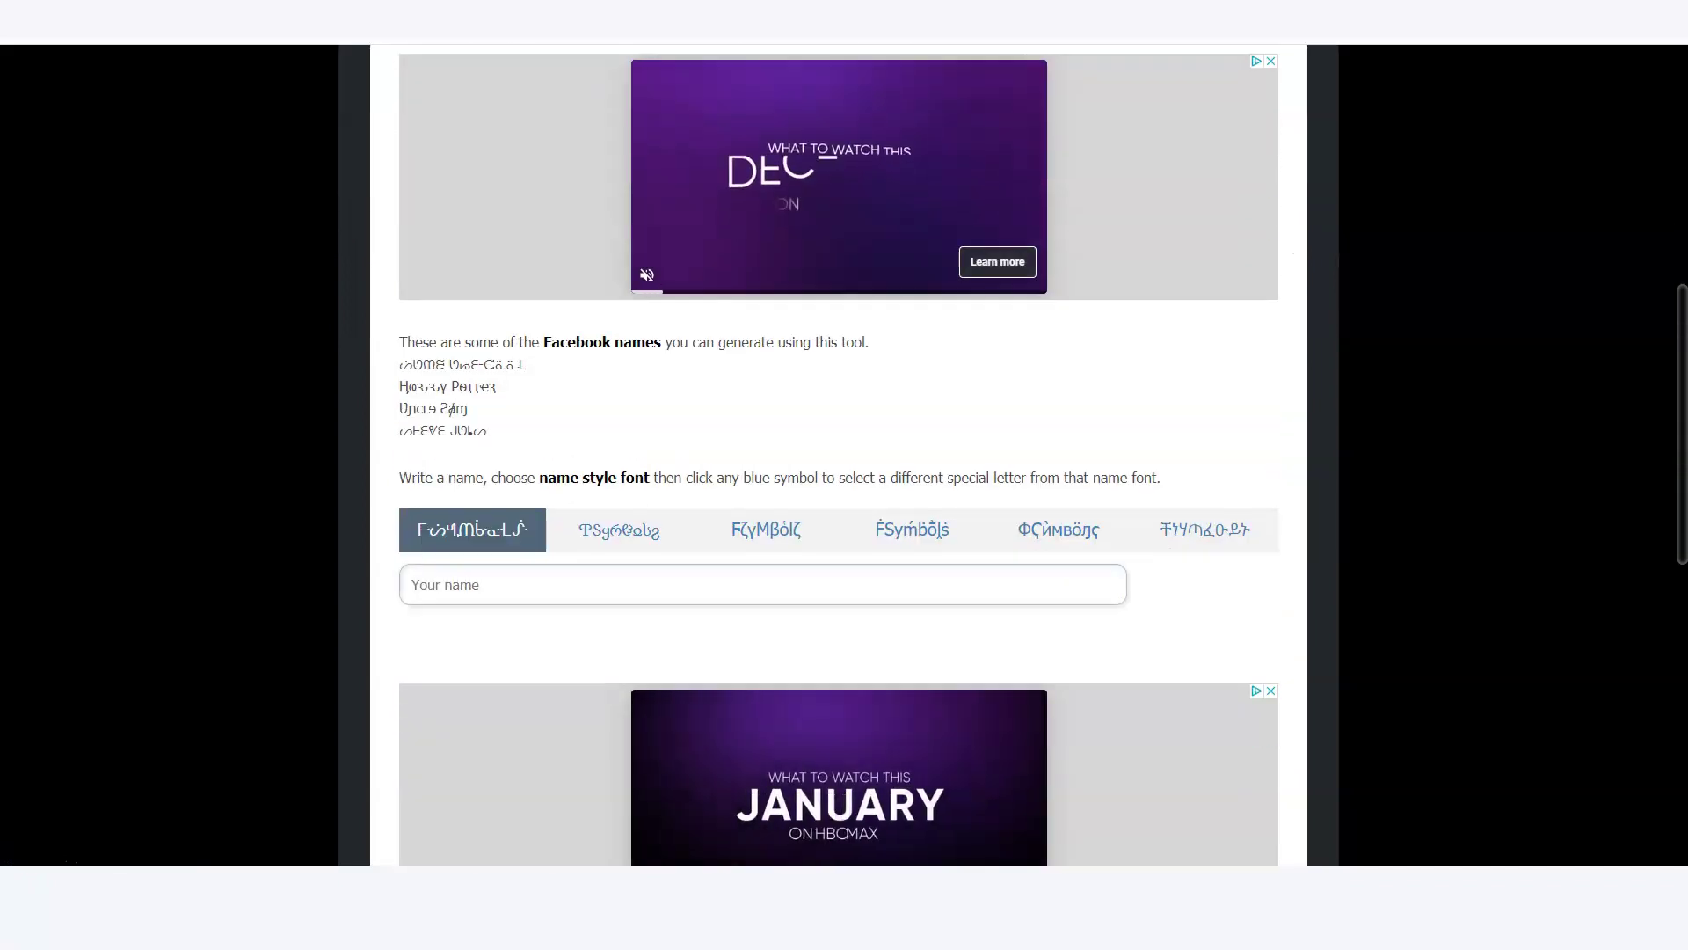
scroll(998, 462, up, 8)
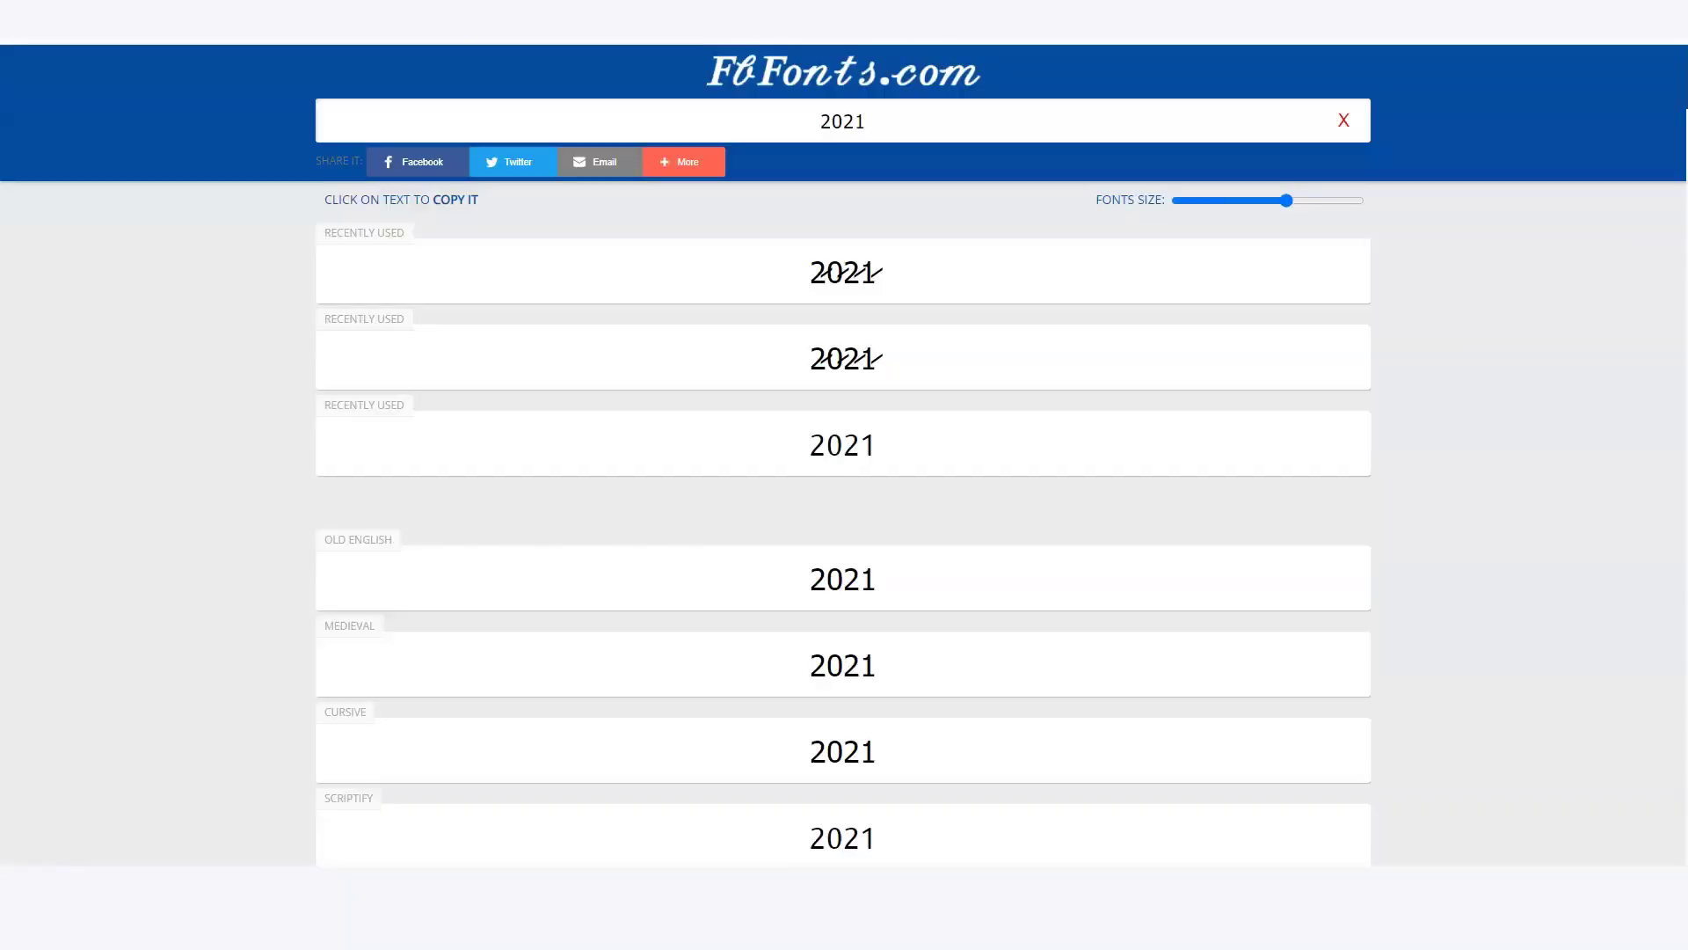
mouse_move(684, 162)
Preview 'health' across FbFonts.com's font list, then select winning in FSymbols.
text(health)
scroll(843, 484, down, 4)
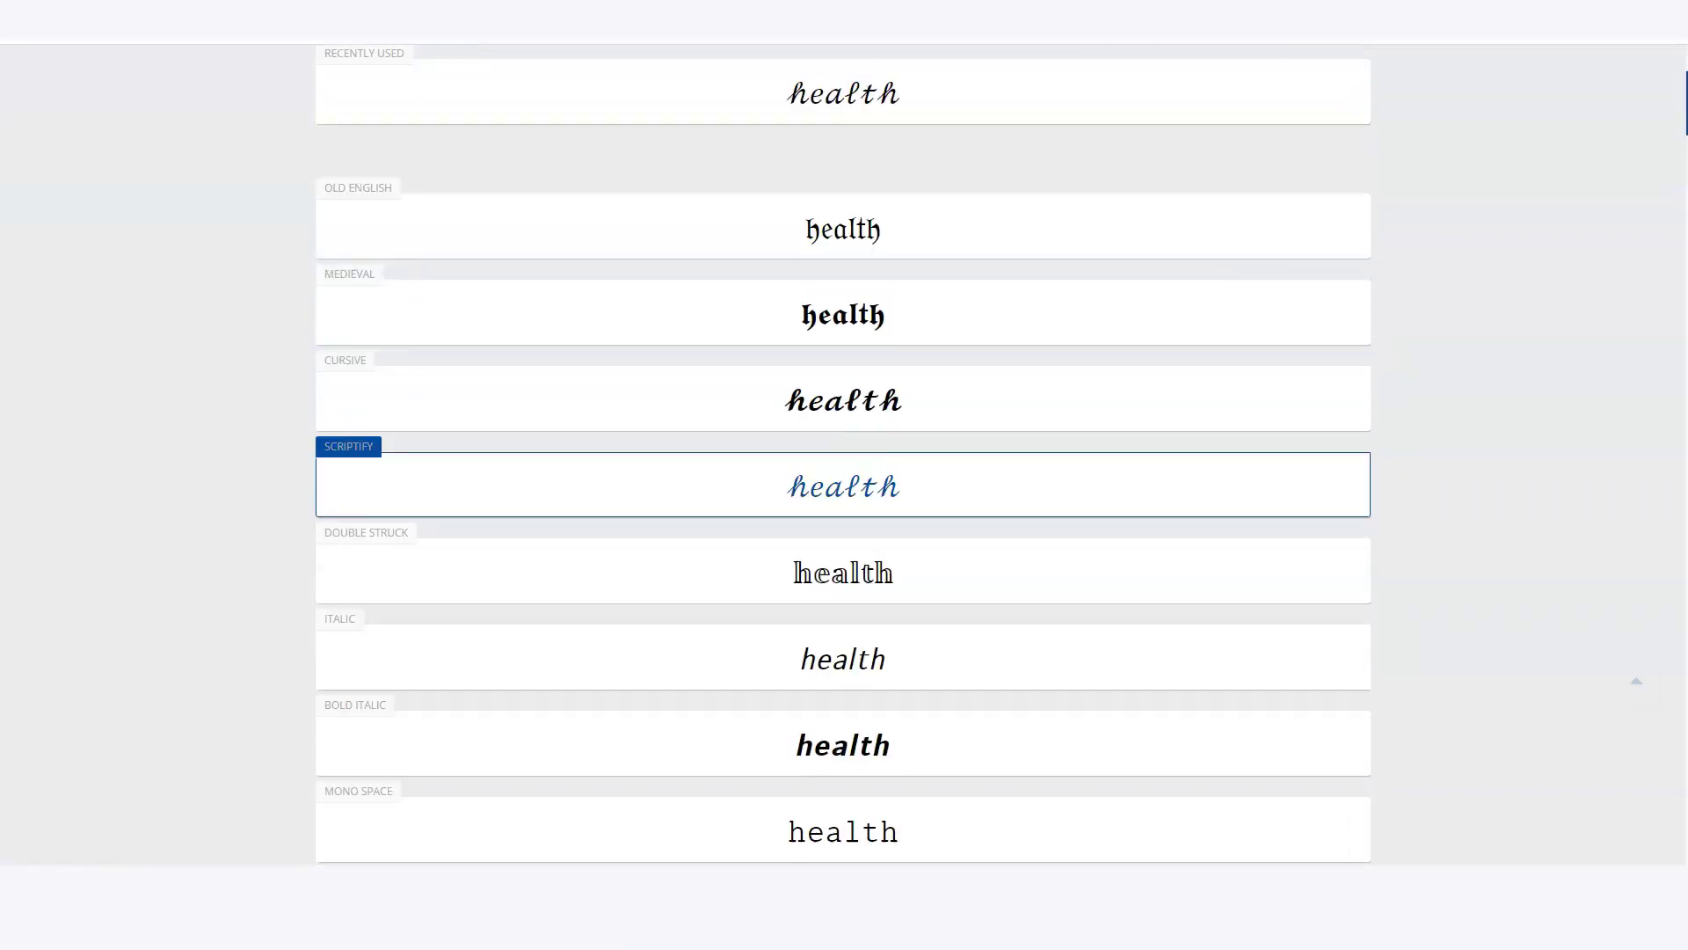
scroll(843, 483, down, 20)
scroll(843, 484, down, 8)
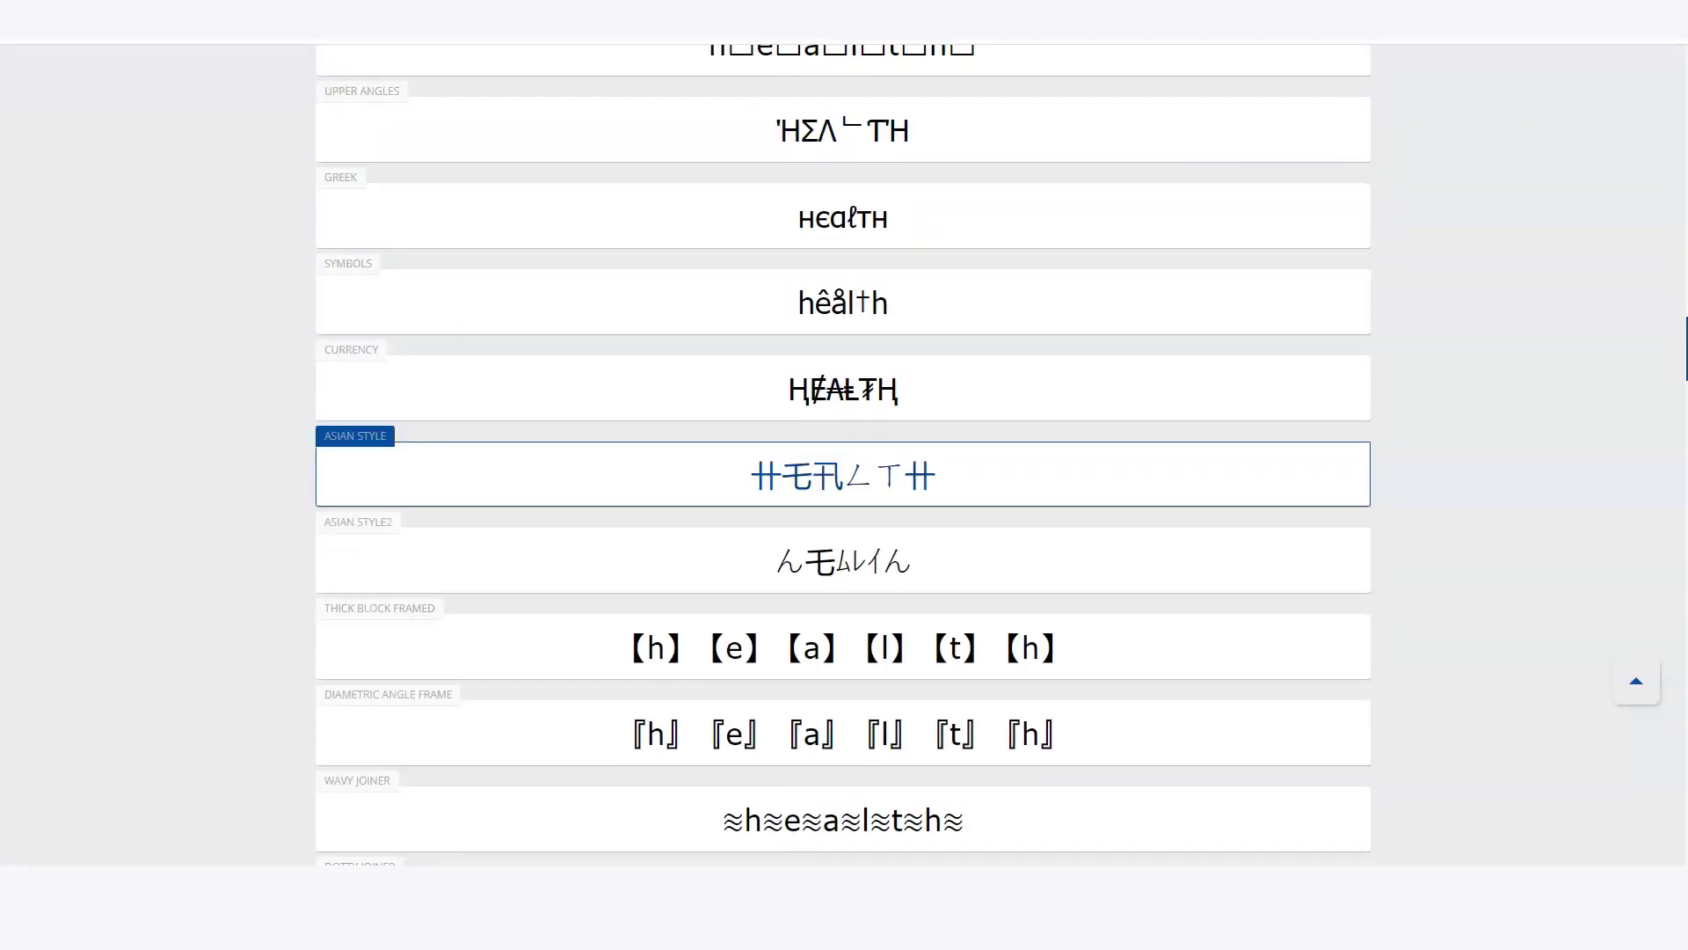
scroll(843, 475, down, 15)
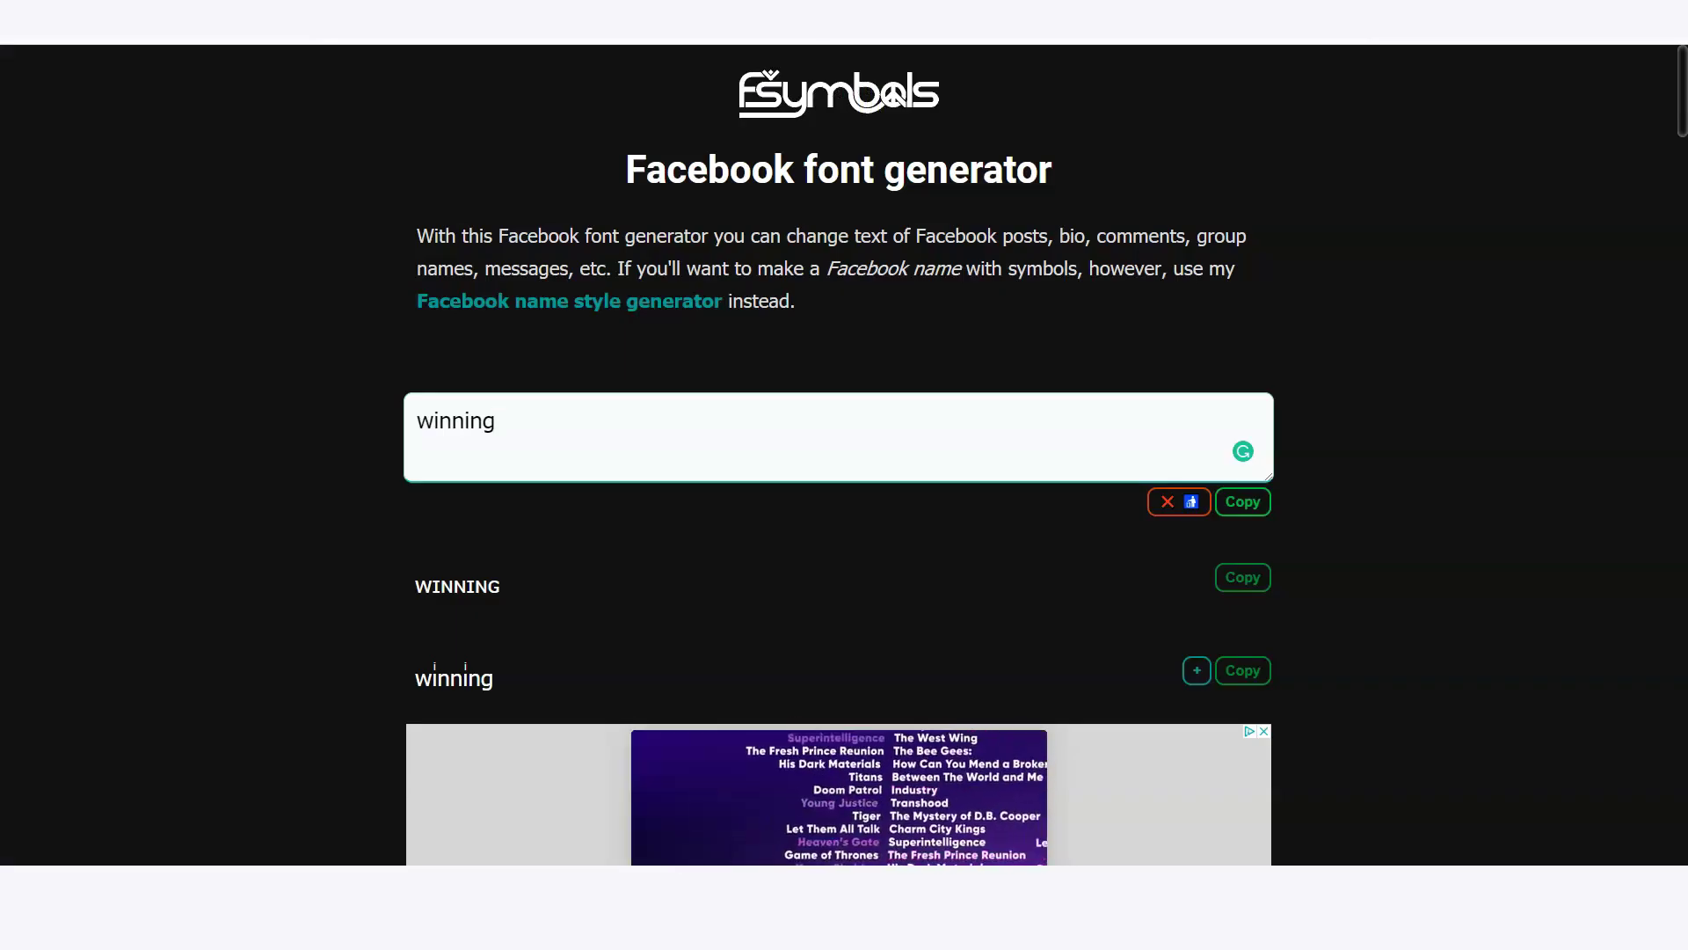
key(ctrl+a)
Enter 'health' in FSymbols with a line break after it and browse the HEALTH and pixel variants.
text(health)
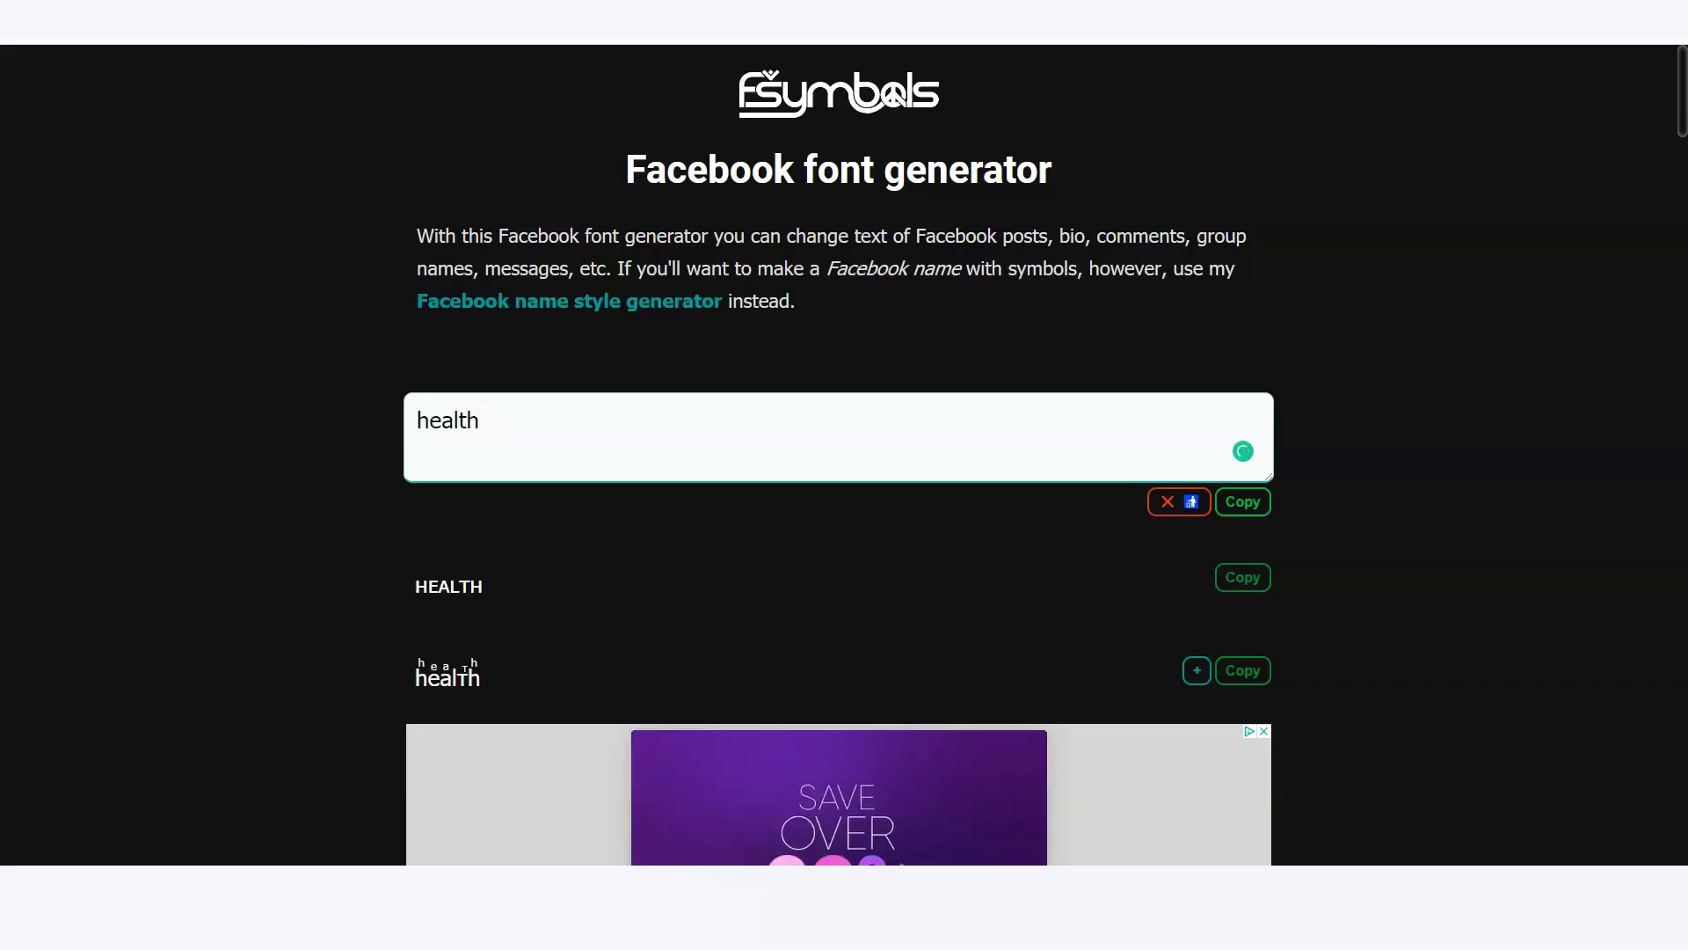
key(Return)
scroll(844, 475, down, 3)
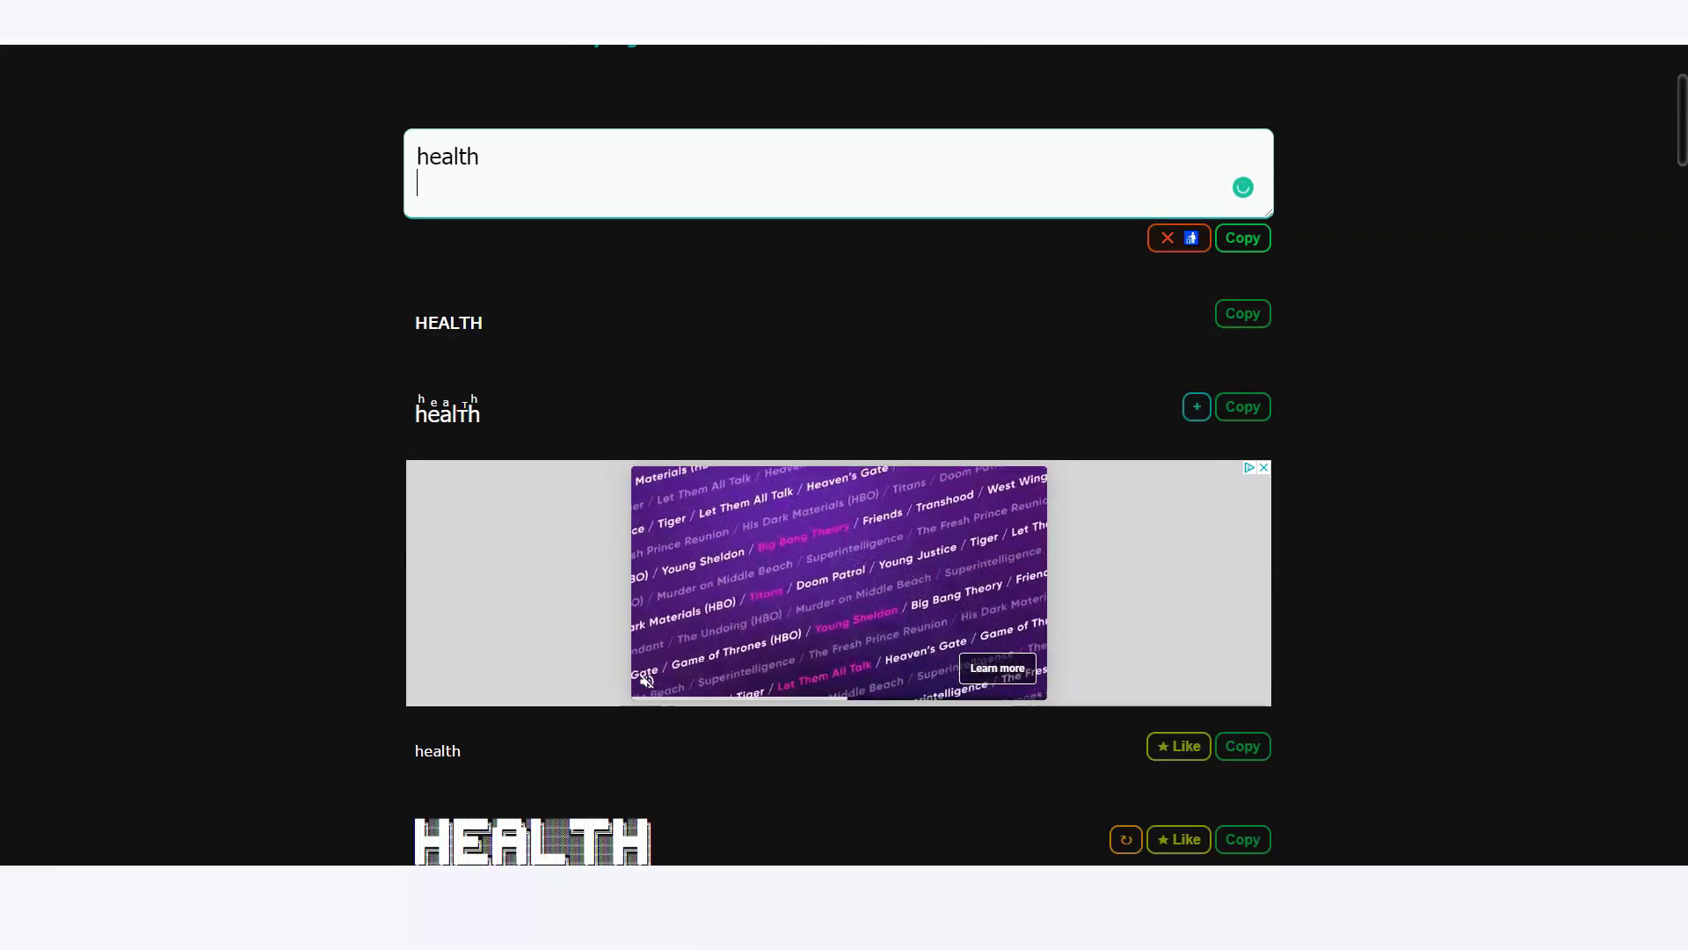
scroll(844, 475, down, 6)
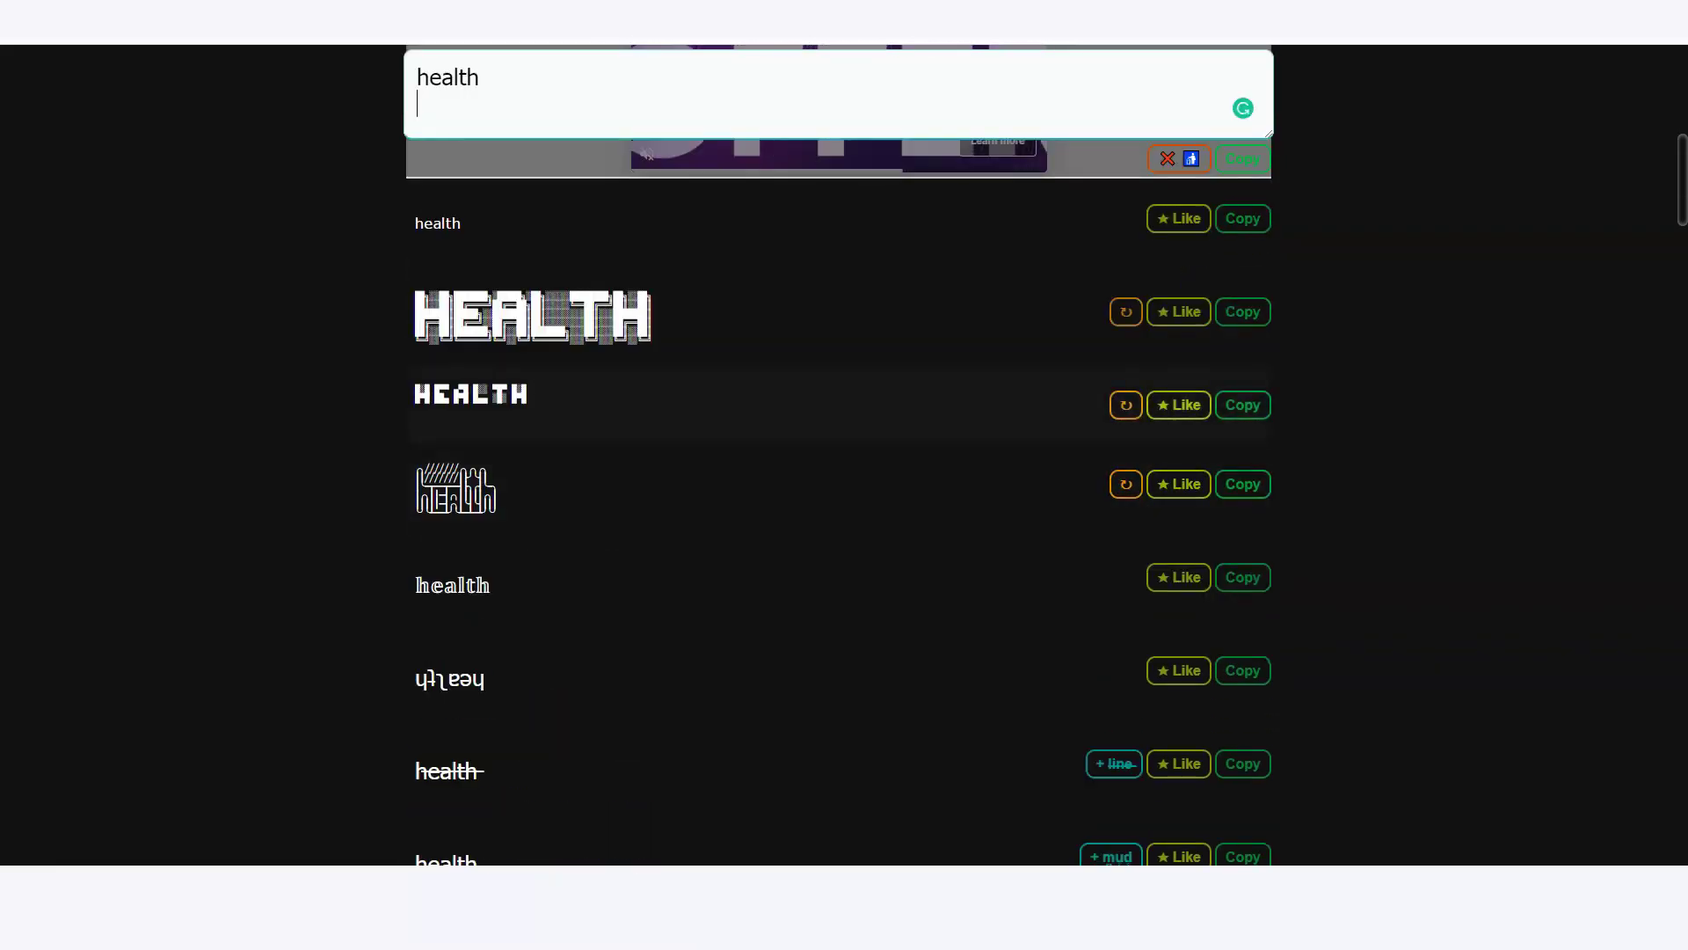
scroll(844, 475, down, 10)
scroll(844, 475, down, 15)
scroll(844, 475, up, 6)
scroll(844, 475, down, 5)
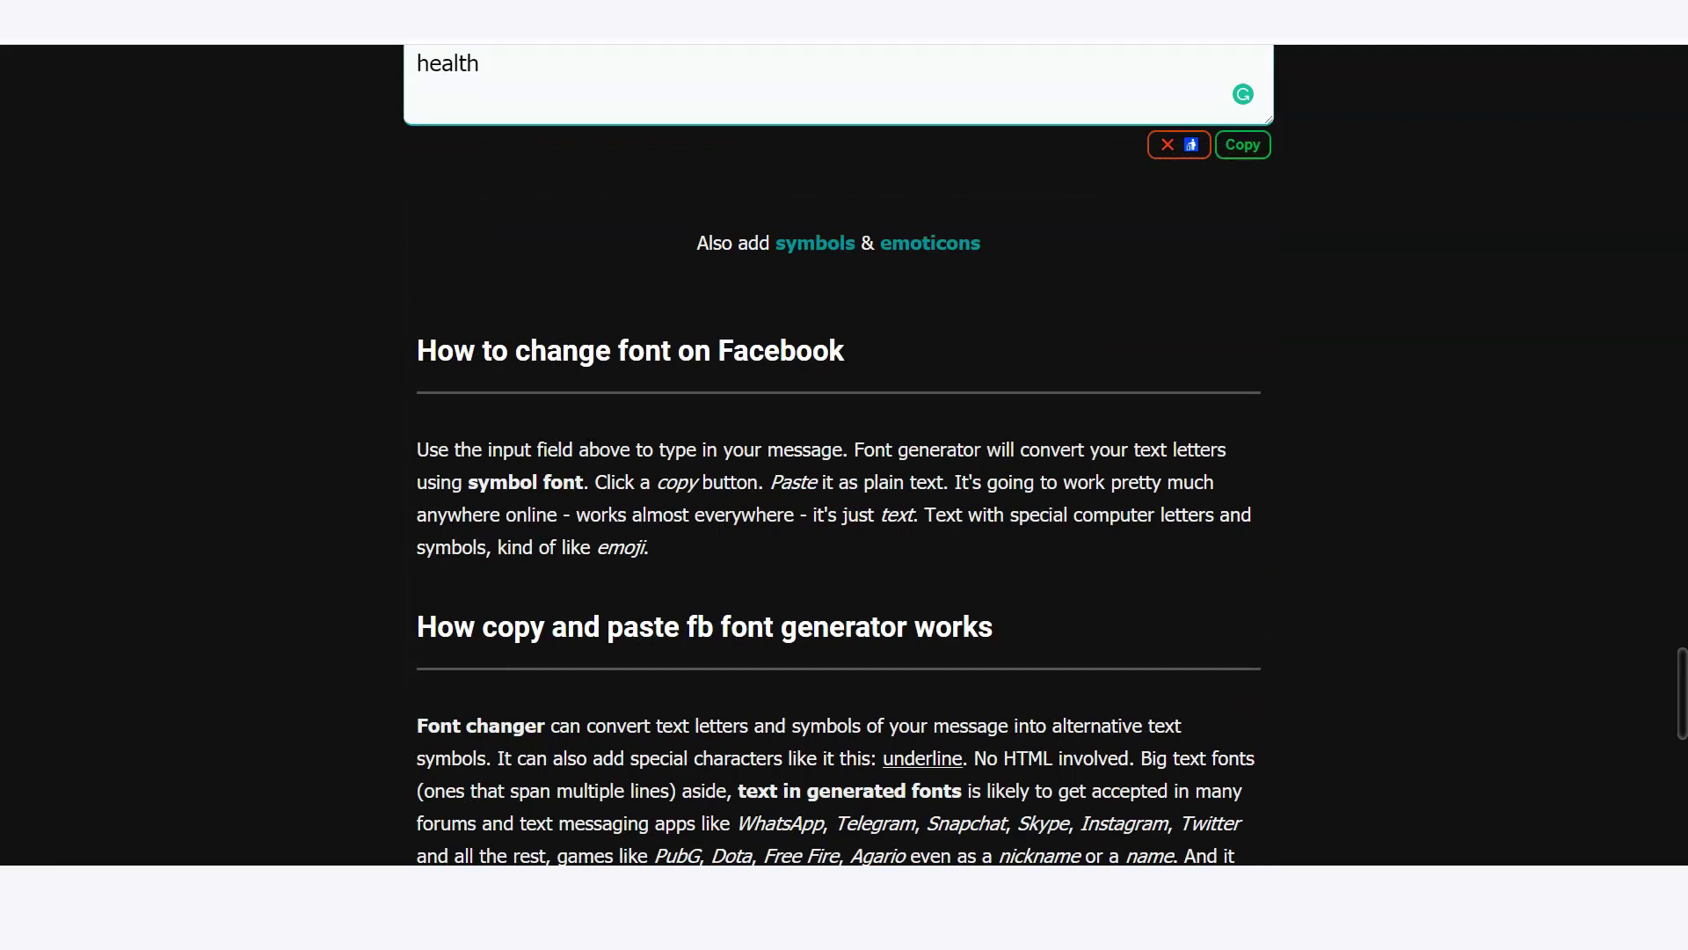
scroll(844, 475, up, 20)
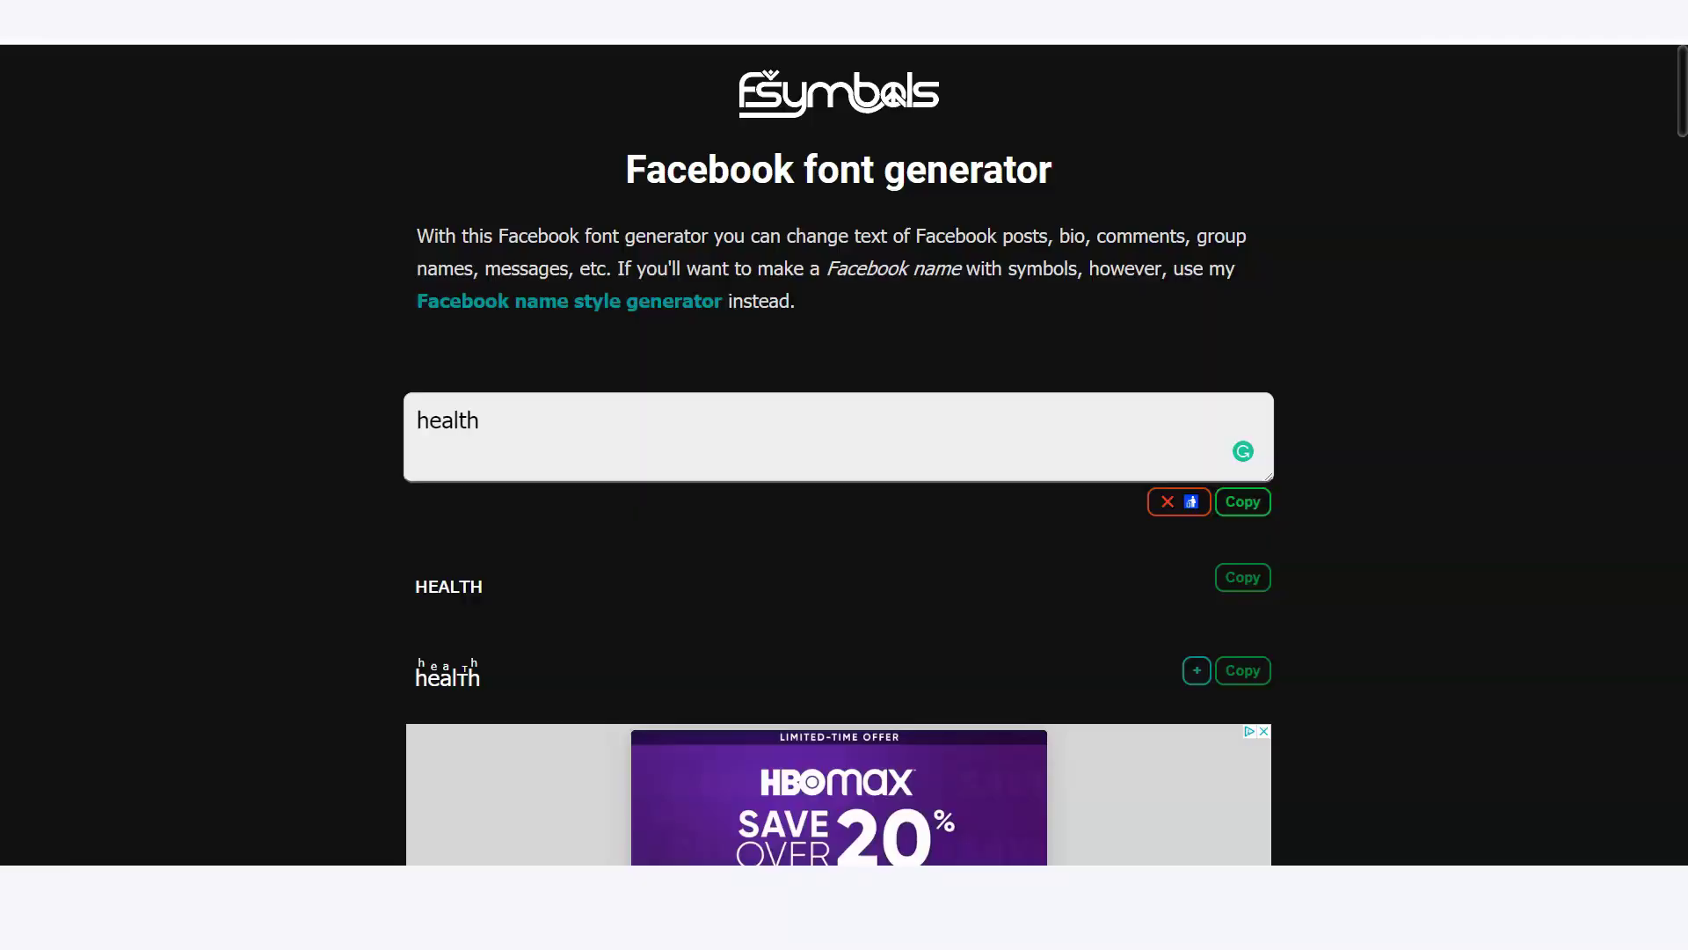
Replace health with 'You are terrific. Thank you for watching this video.'.
key(ctrl+a)
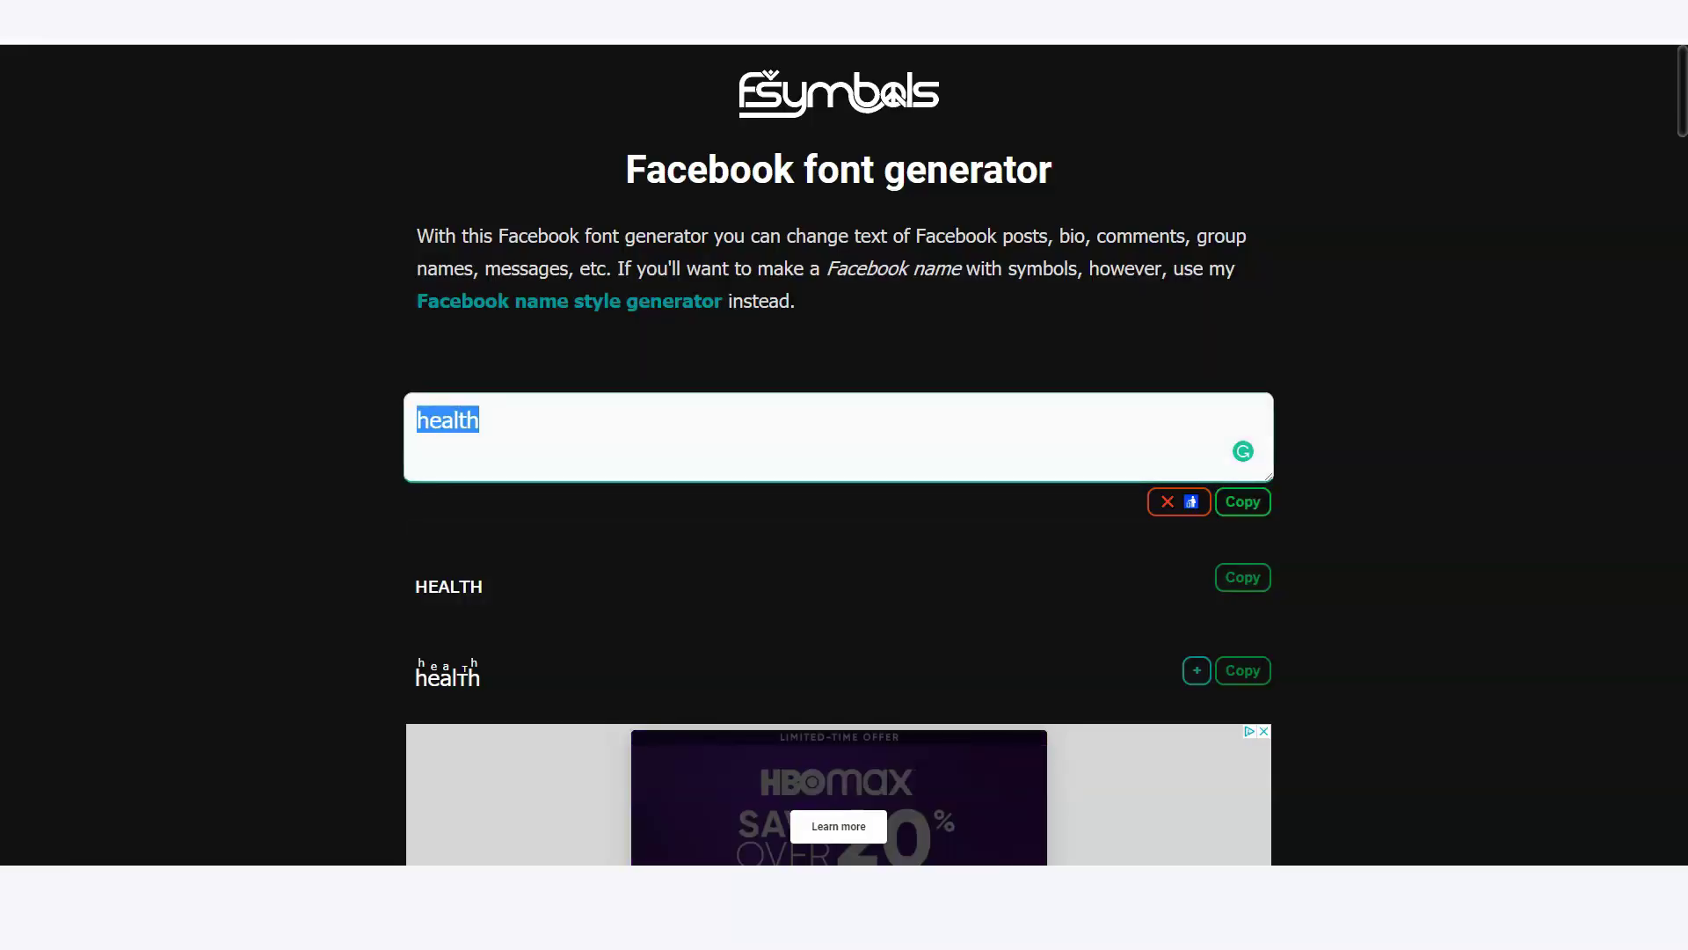
text(You are)
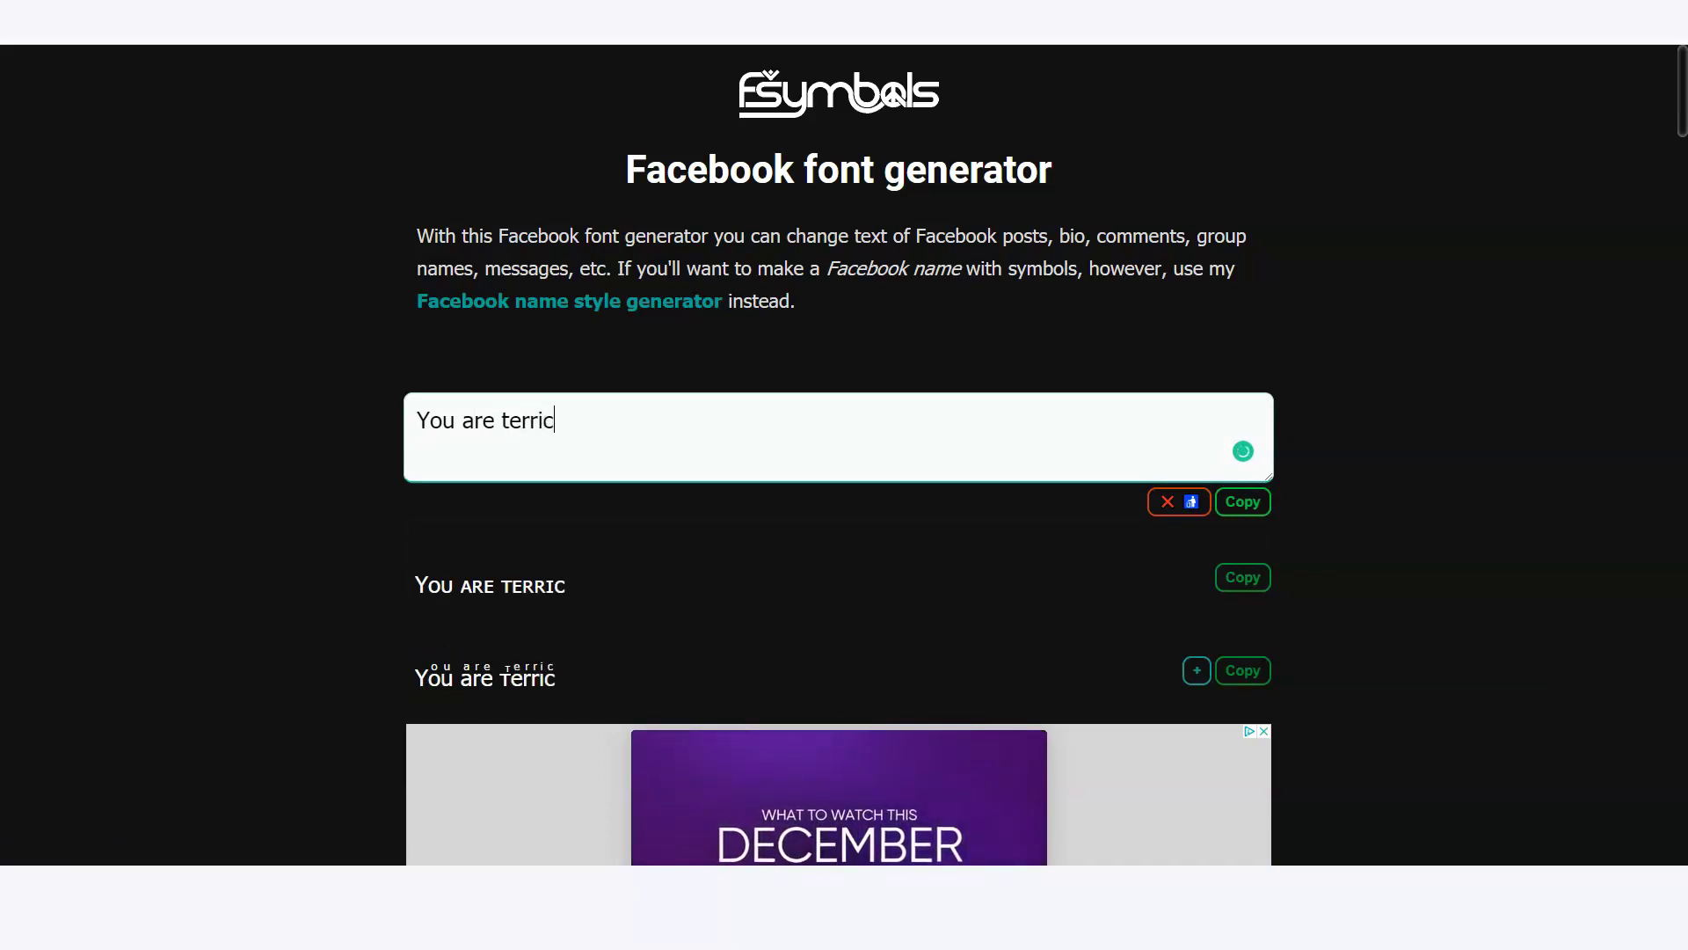
text(terrific. Thank yo8u for)
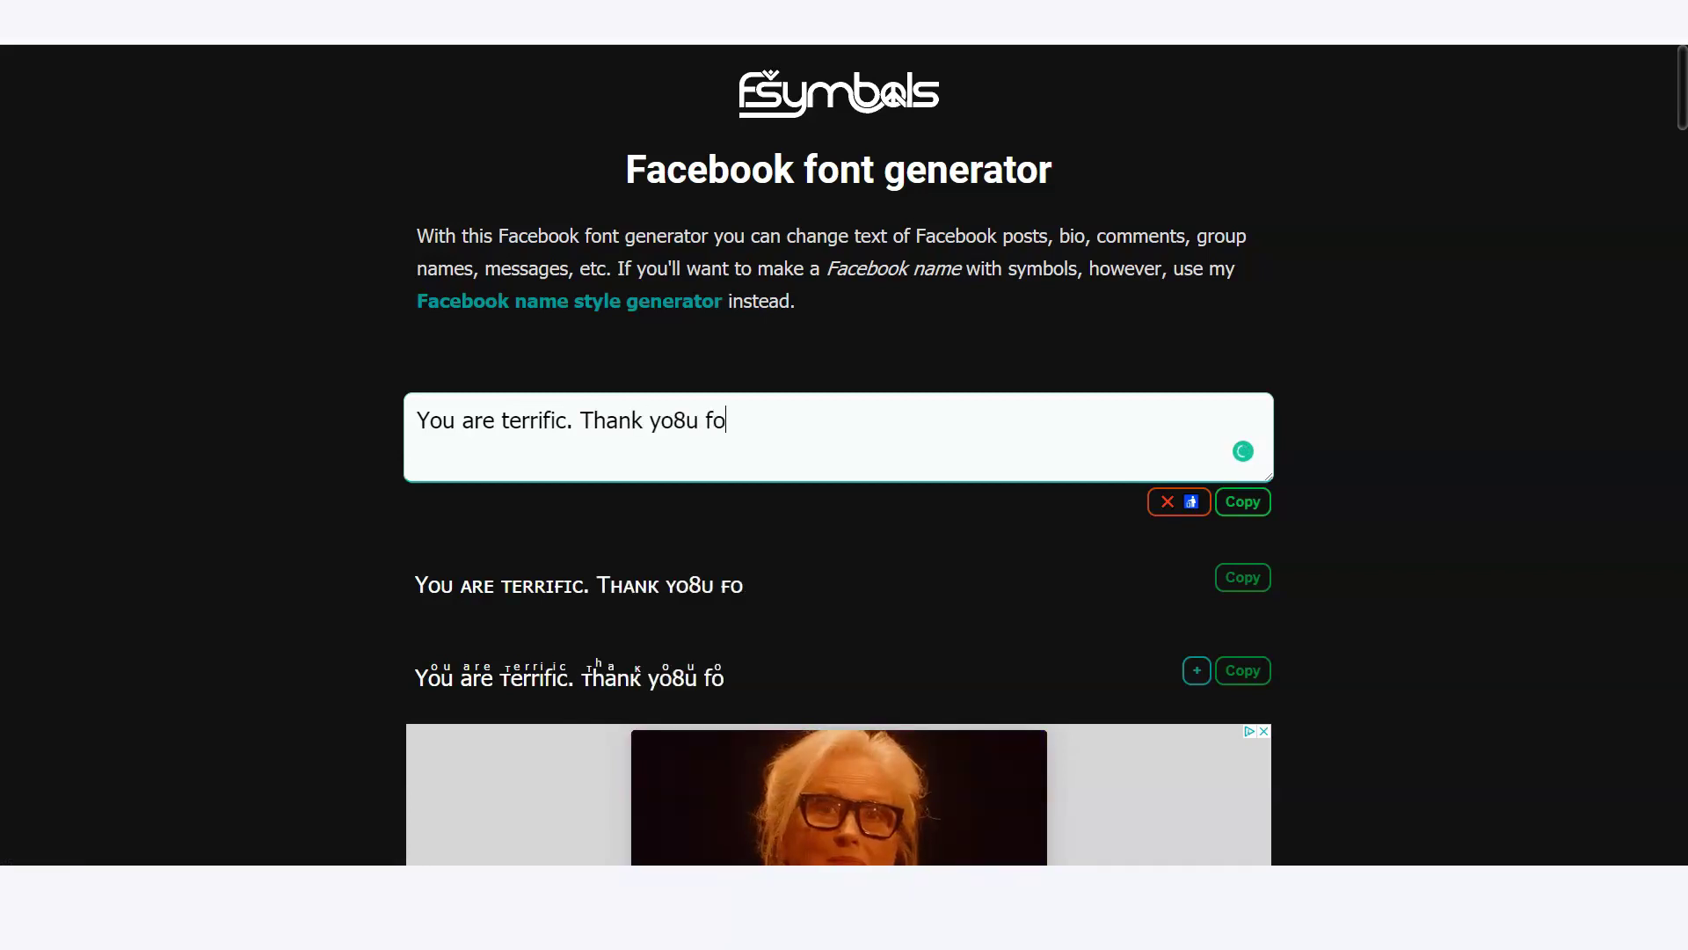
key(BackSpace)
key(BackSpace)
key(BackSpace)
key(BackSpace)
text(u for watchui)
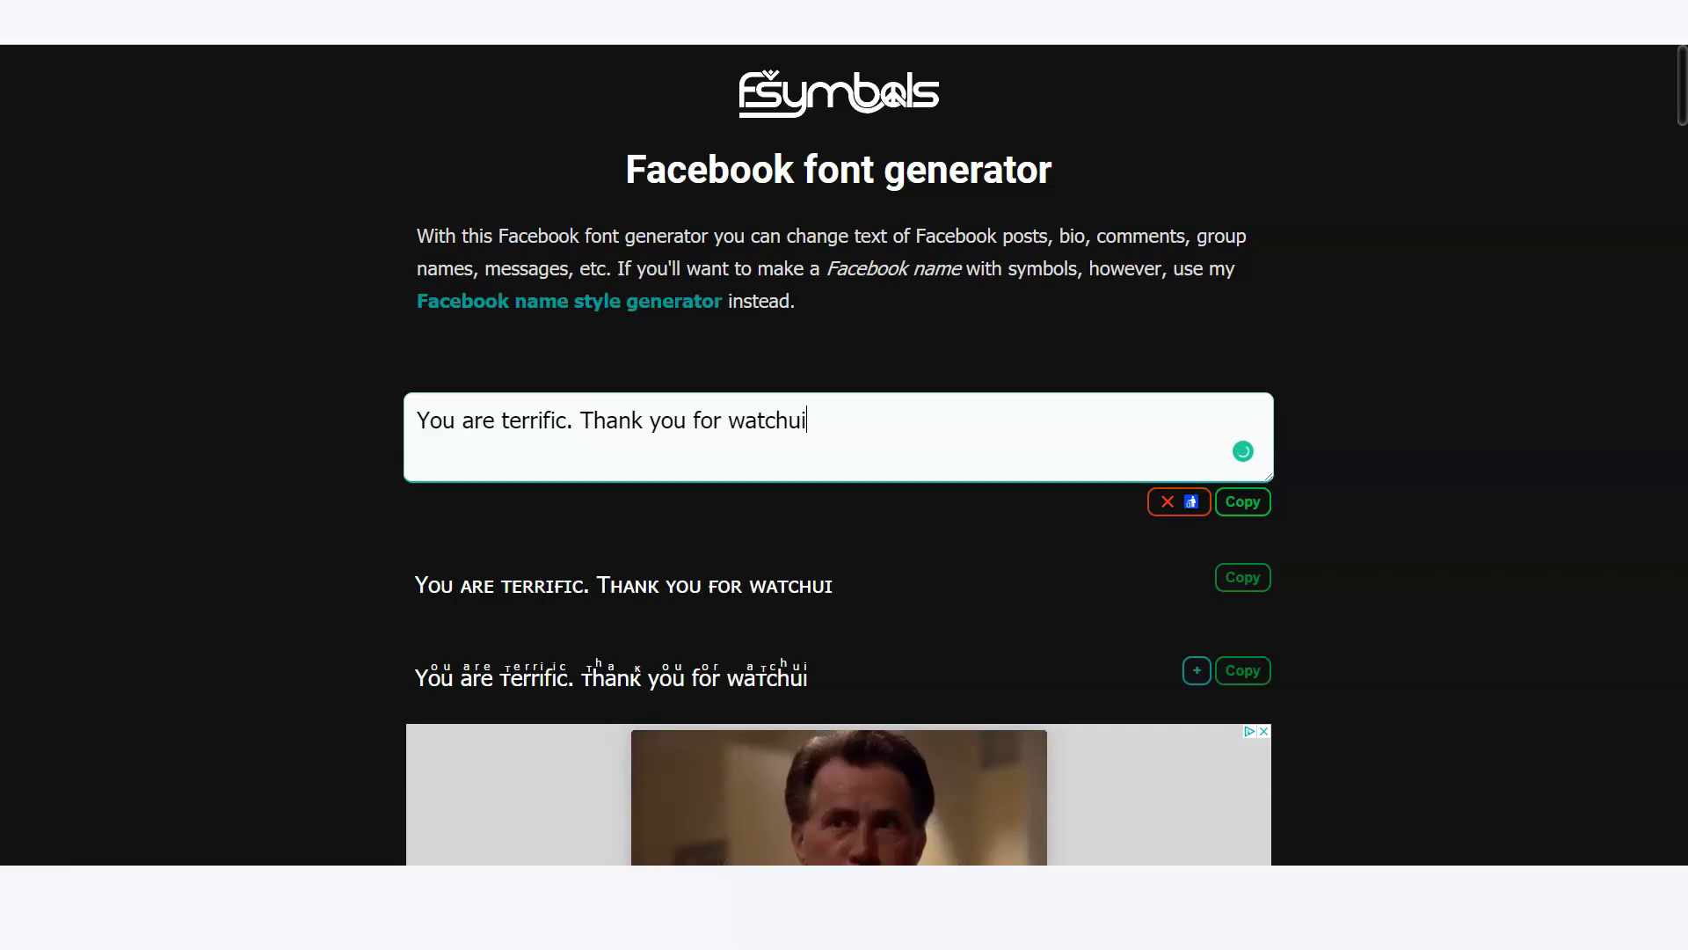
key(BackSpace)
key(BackSpace)
text(ing this )
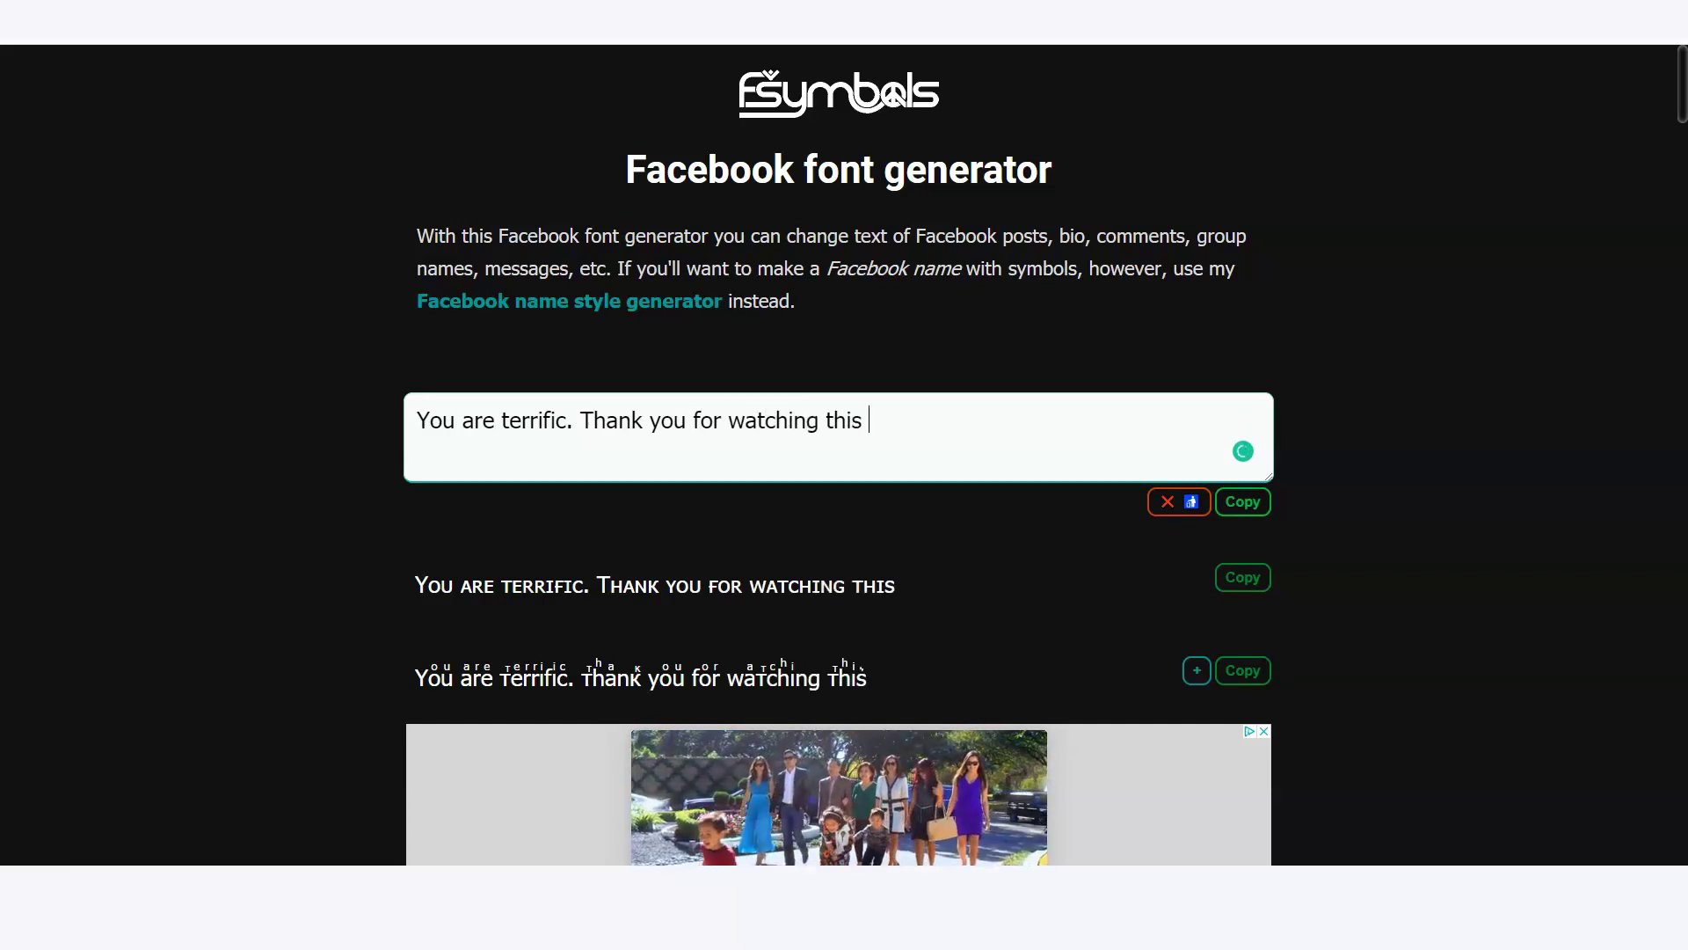
text(video.)
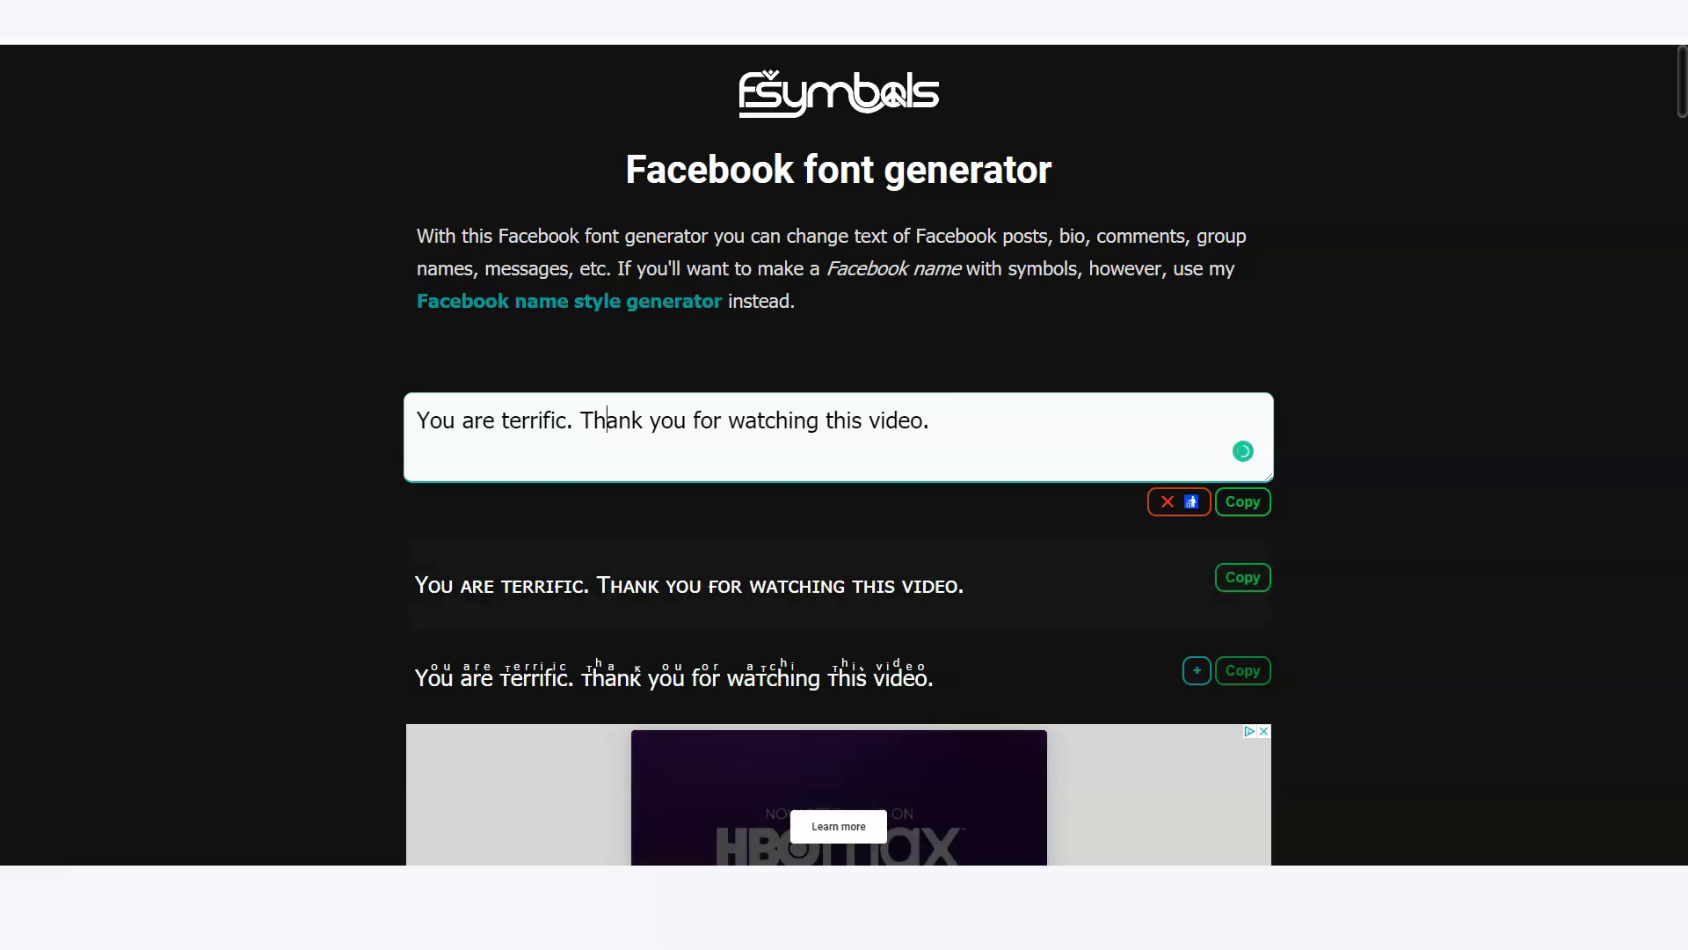
Copy the bold serif version of the sentence.
scroll(606, 332, down, 1)
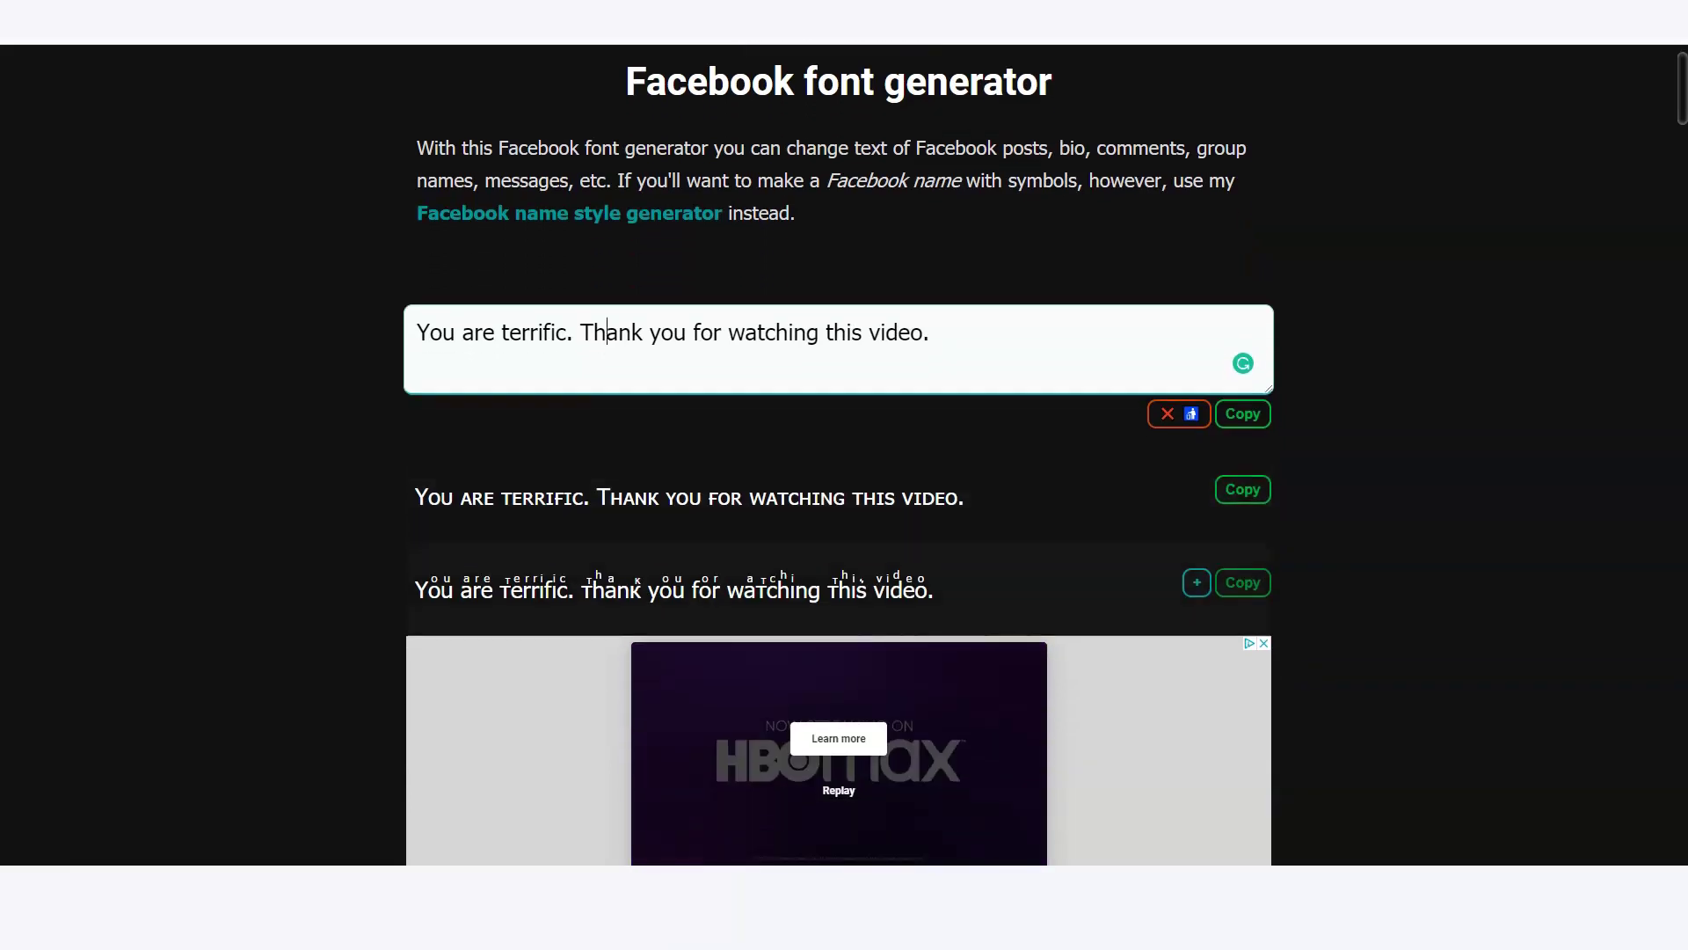
scroll(607, 332, down, 2)
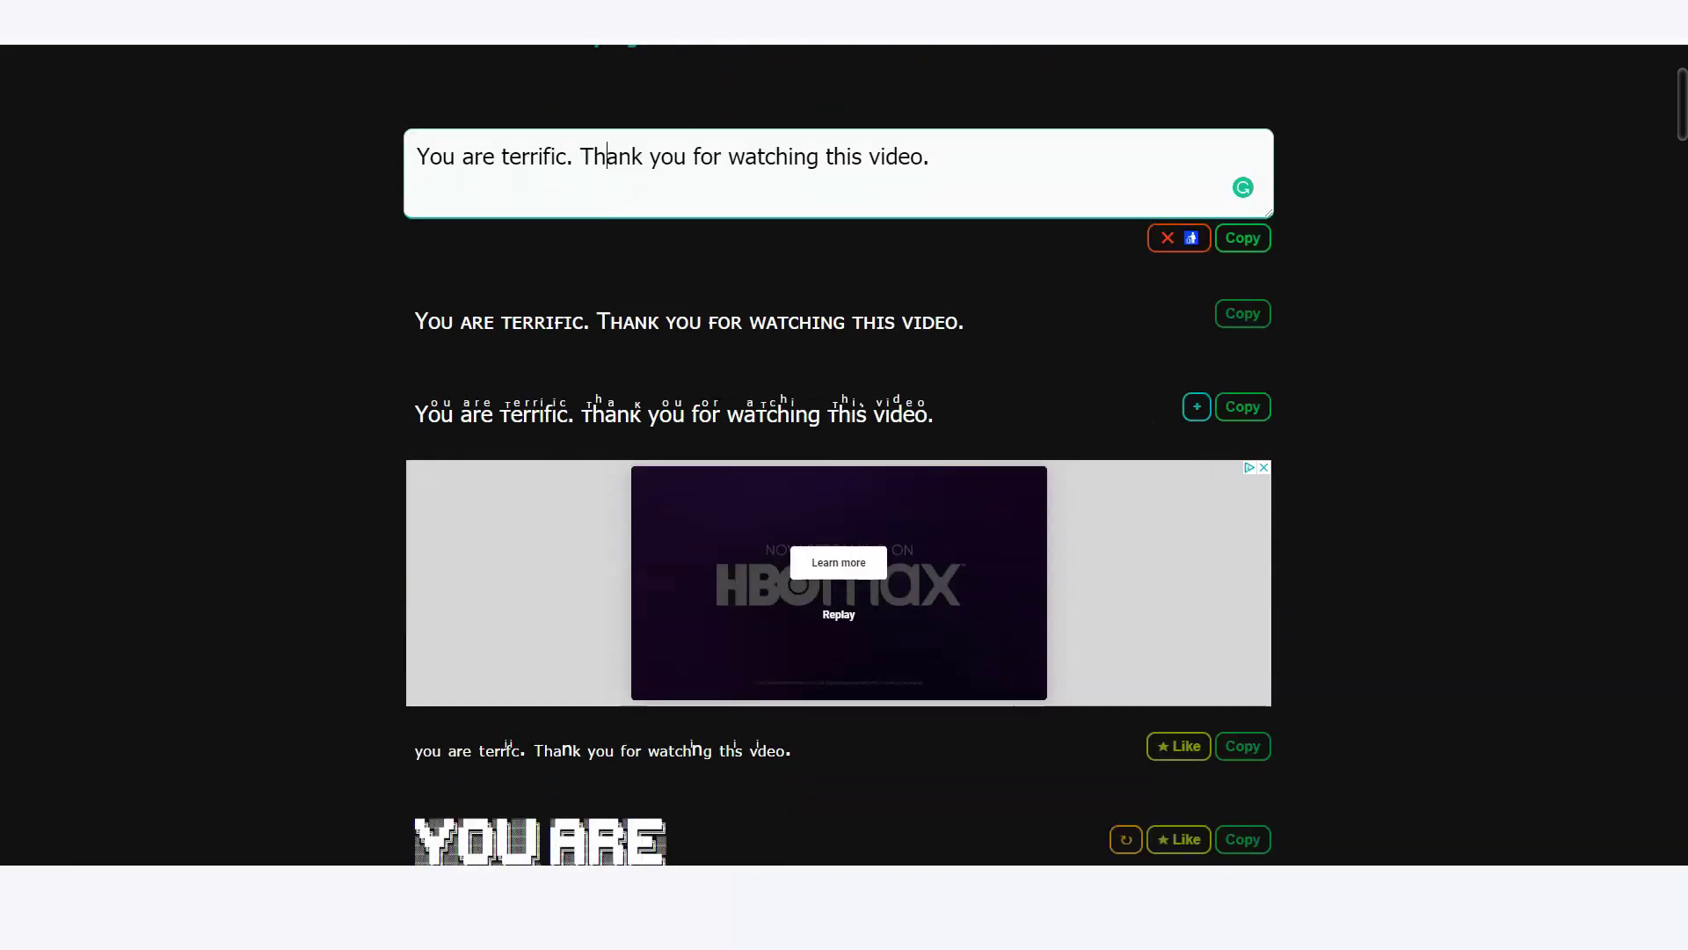
scroll(607, 332, down, 5)
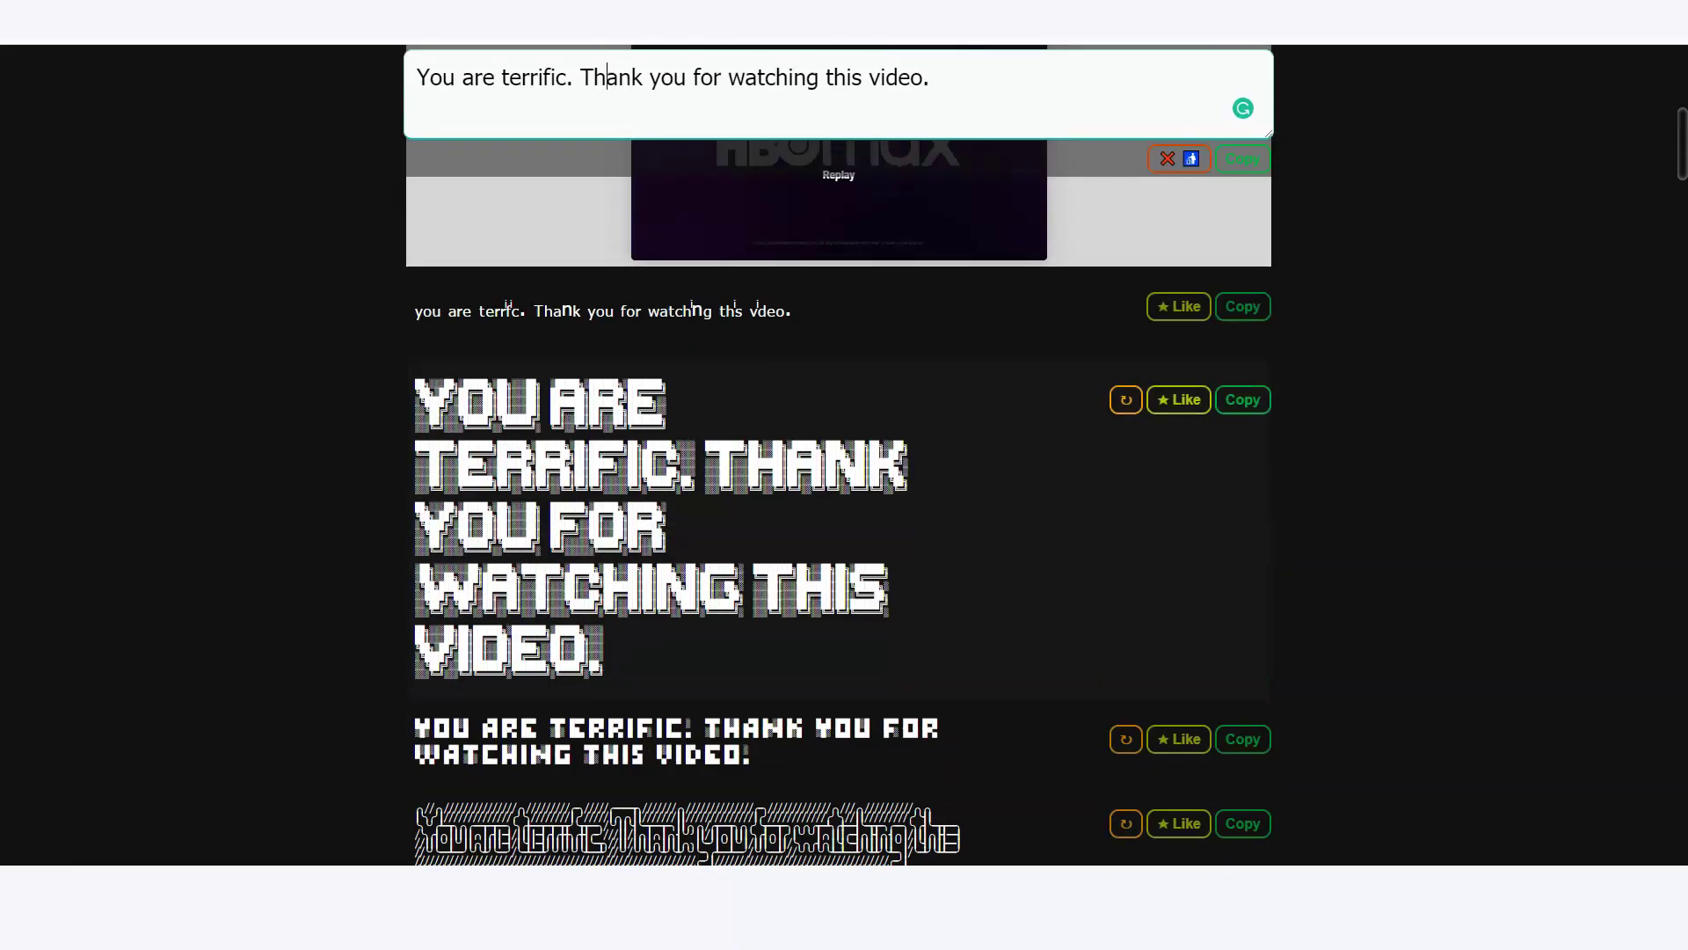
scroll(606, 332, down, 3)
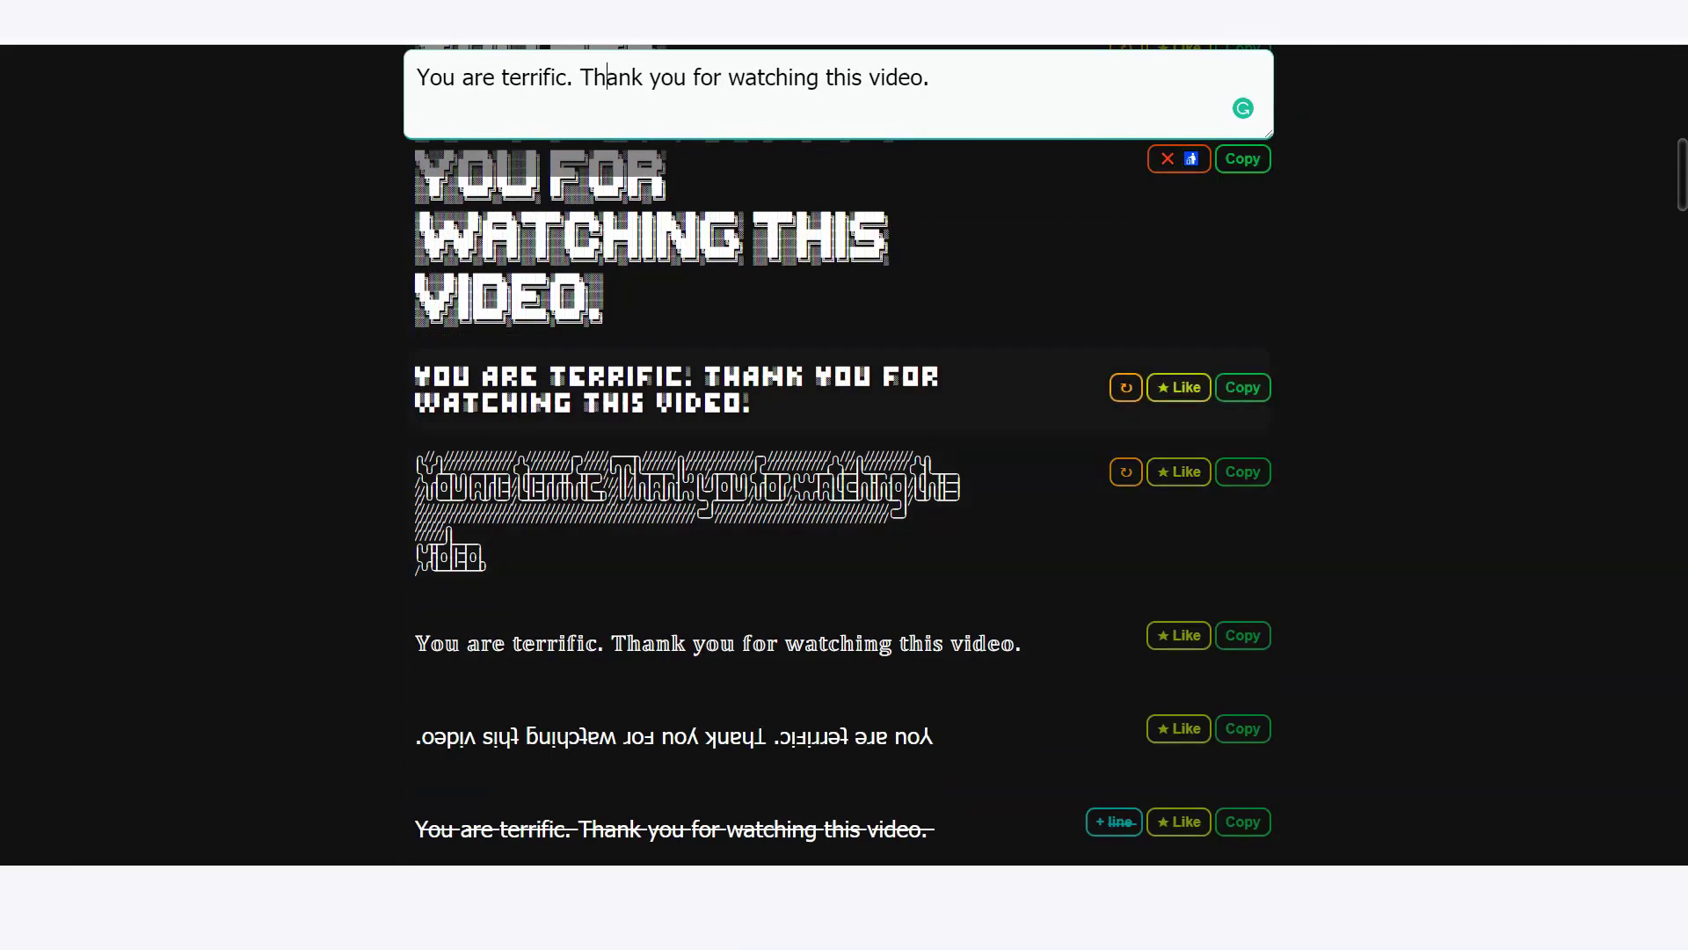
click(1243, 634)
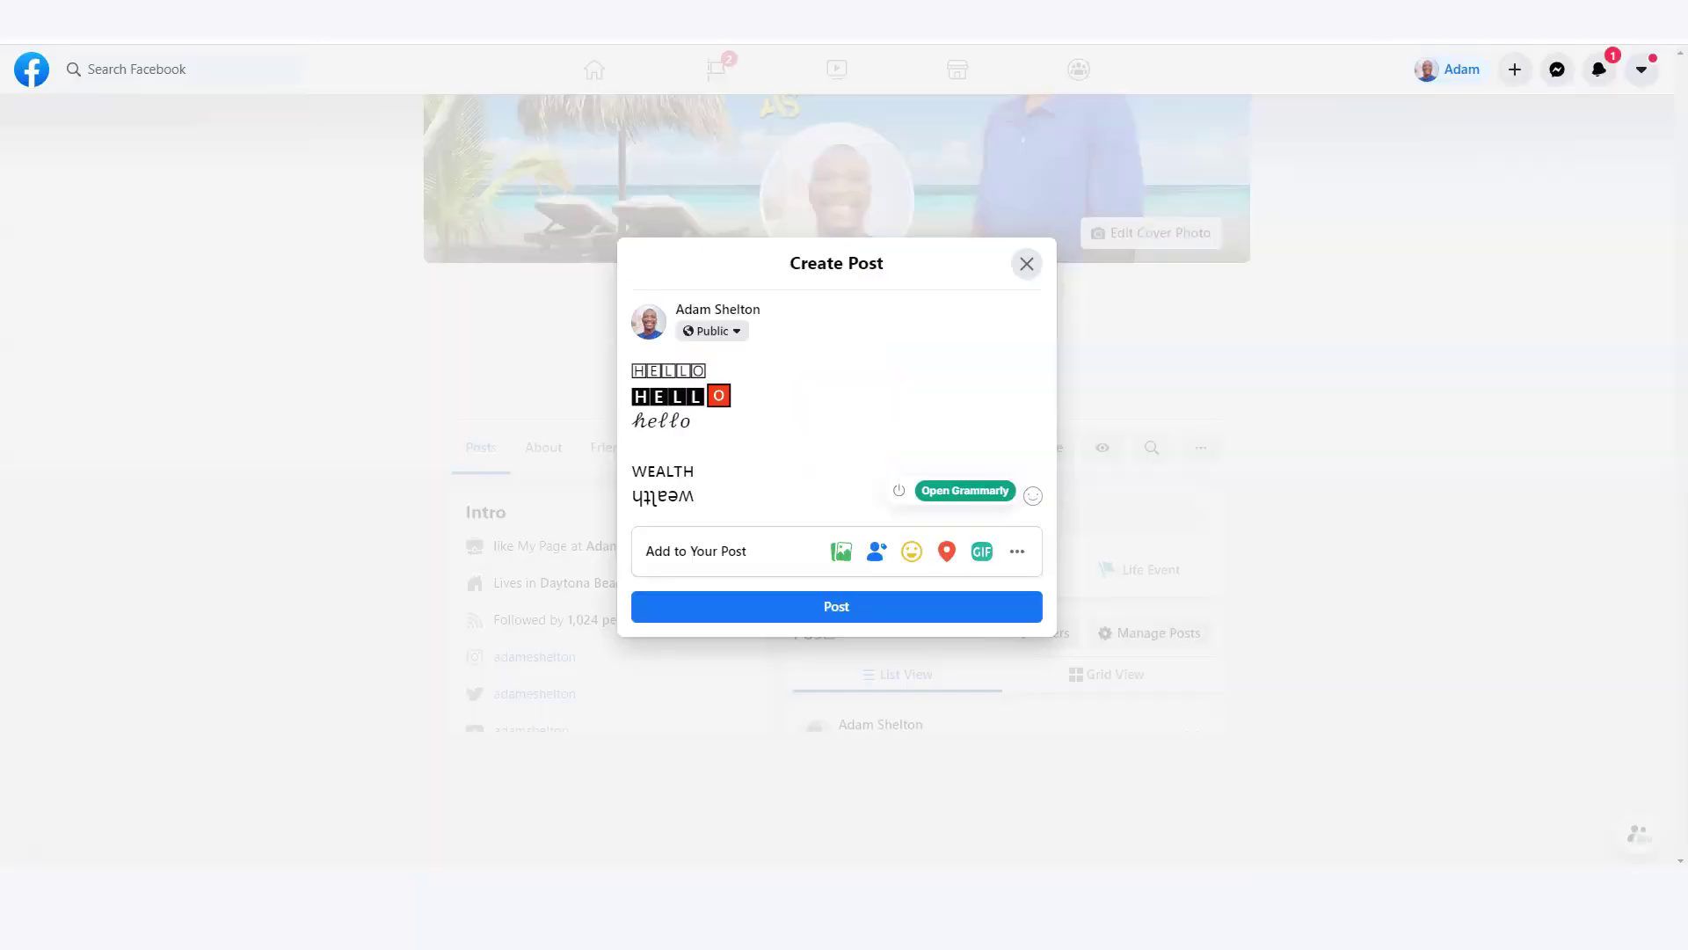
Paste the bold serif sentence on a new line below wealth in the post.
key(Return)
key(ctrl+v)
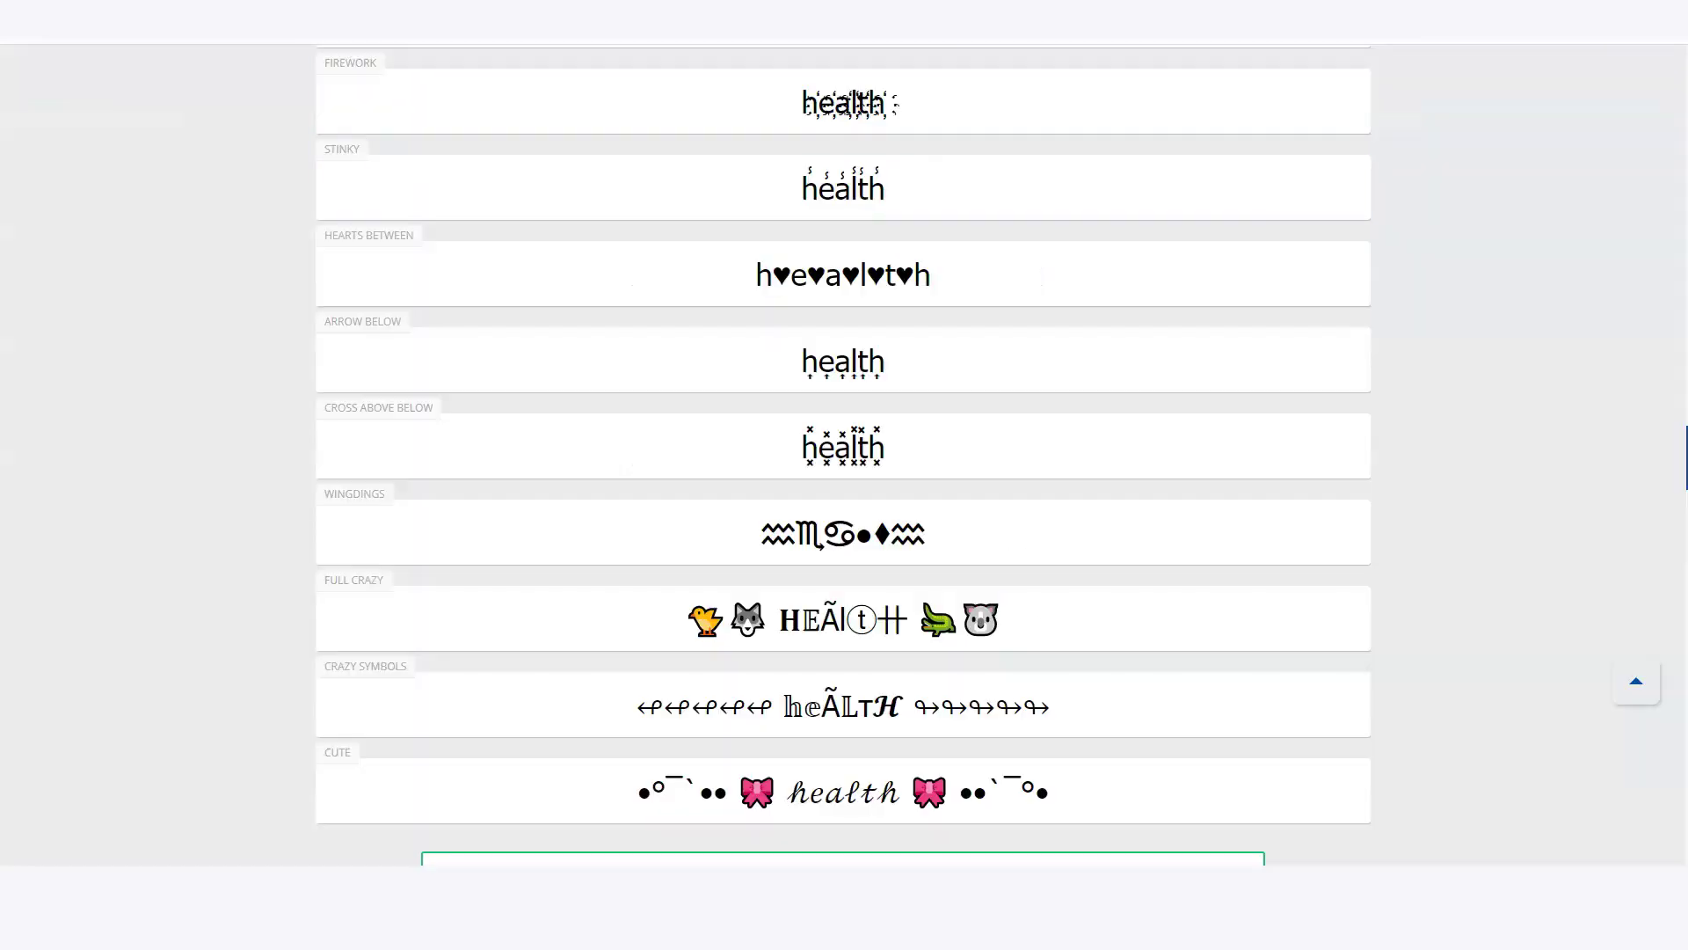
scroll(844, 457, up, 10)
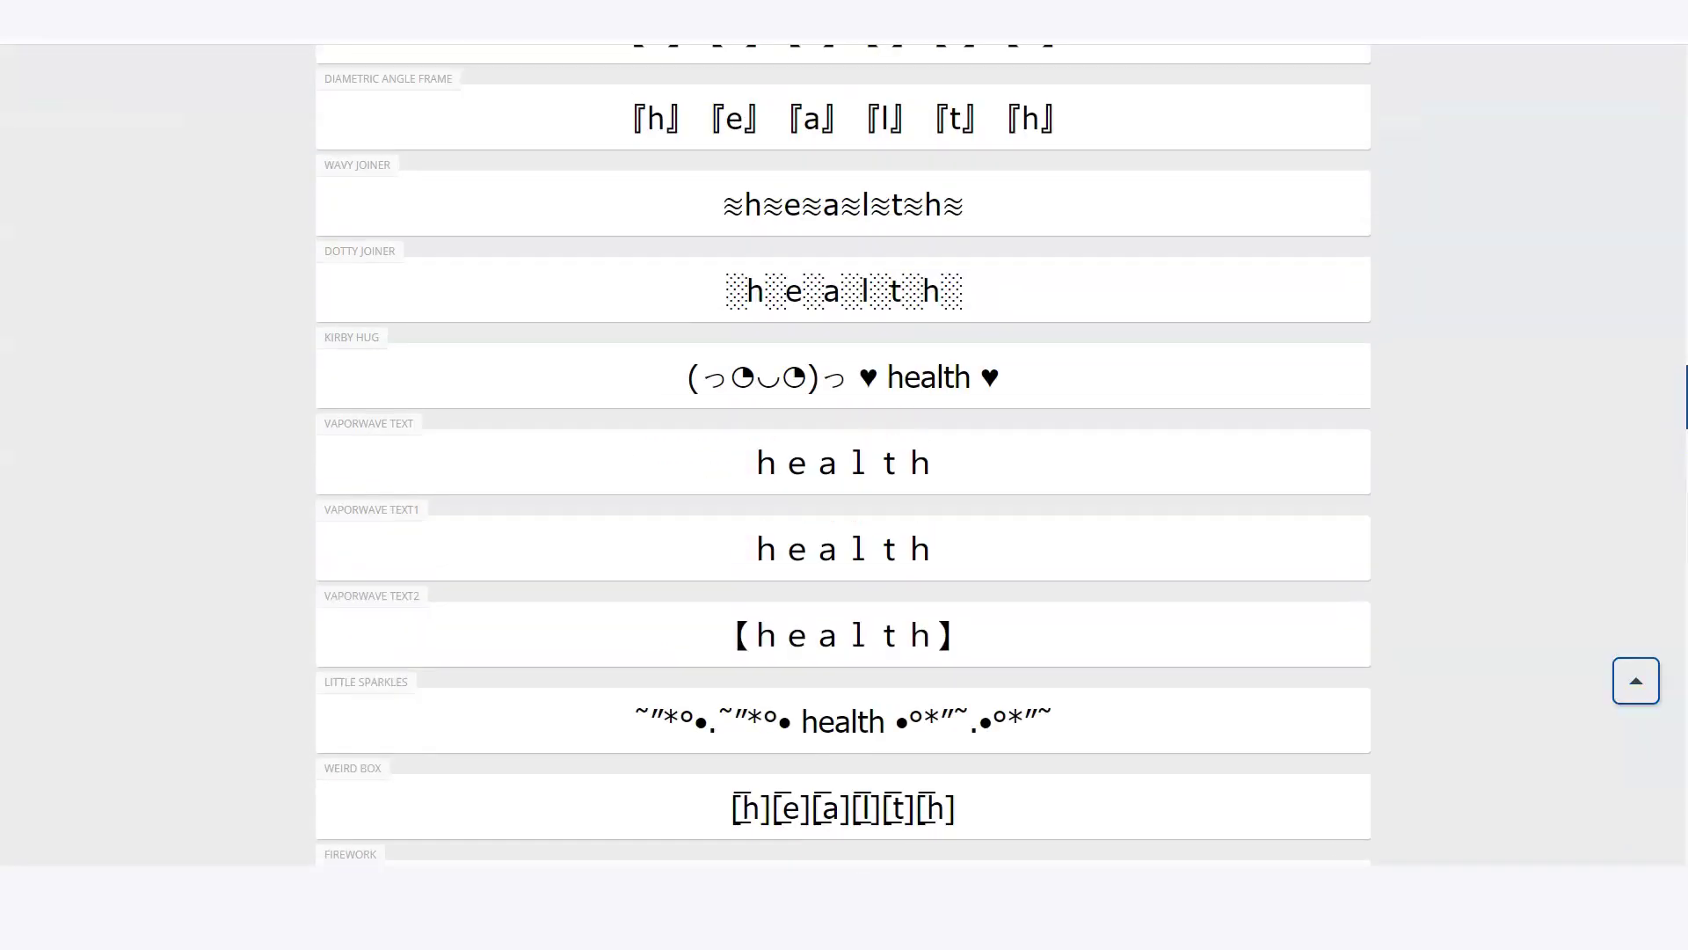
Replace 'health' in FbFonts.com with the plain sentence and preview its Old English and Cursive styles.
click(1636, 680)
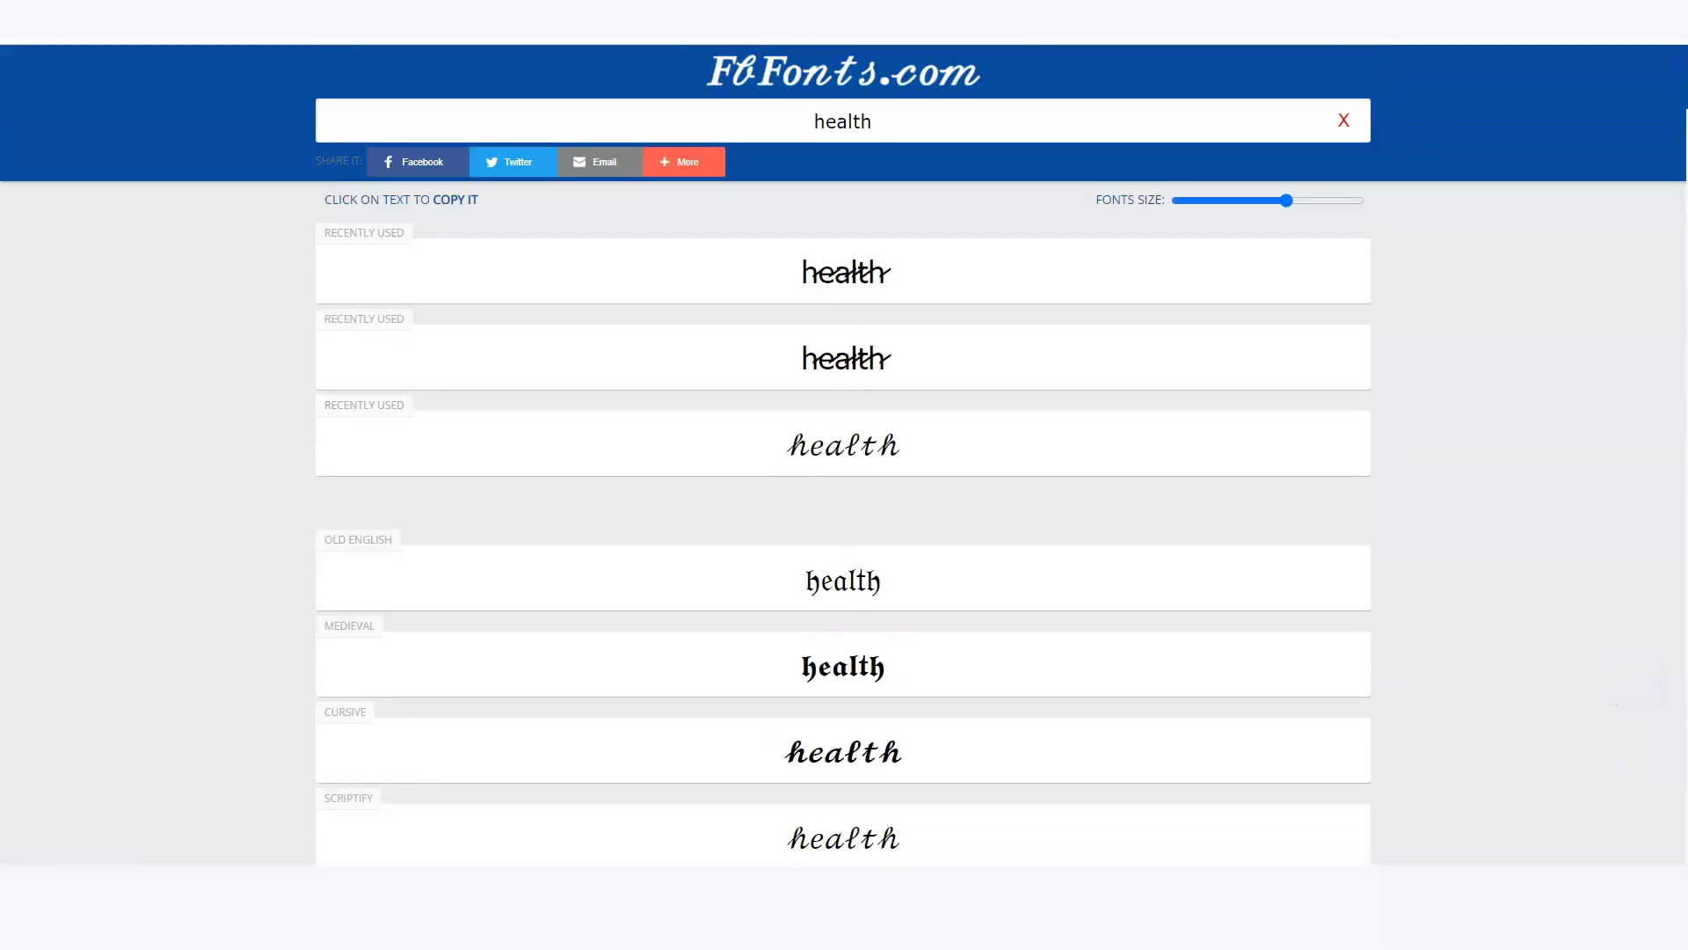
double_click(842, 122)
key(ctrl+v)
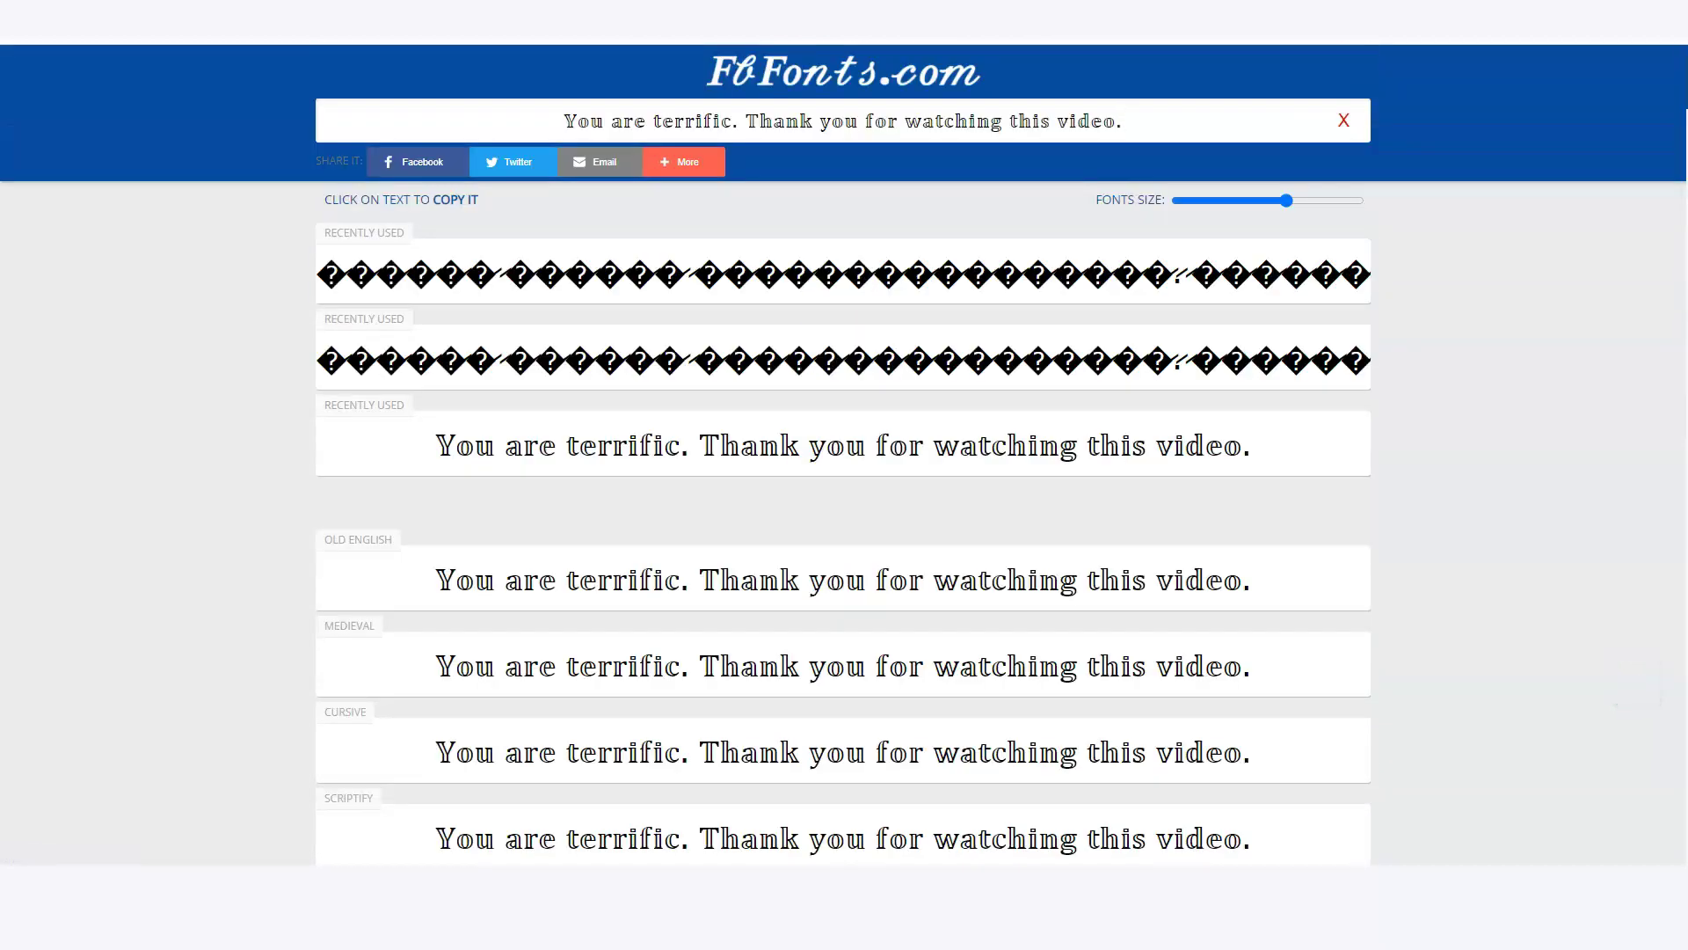
click(695, 273)
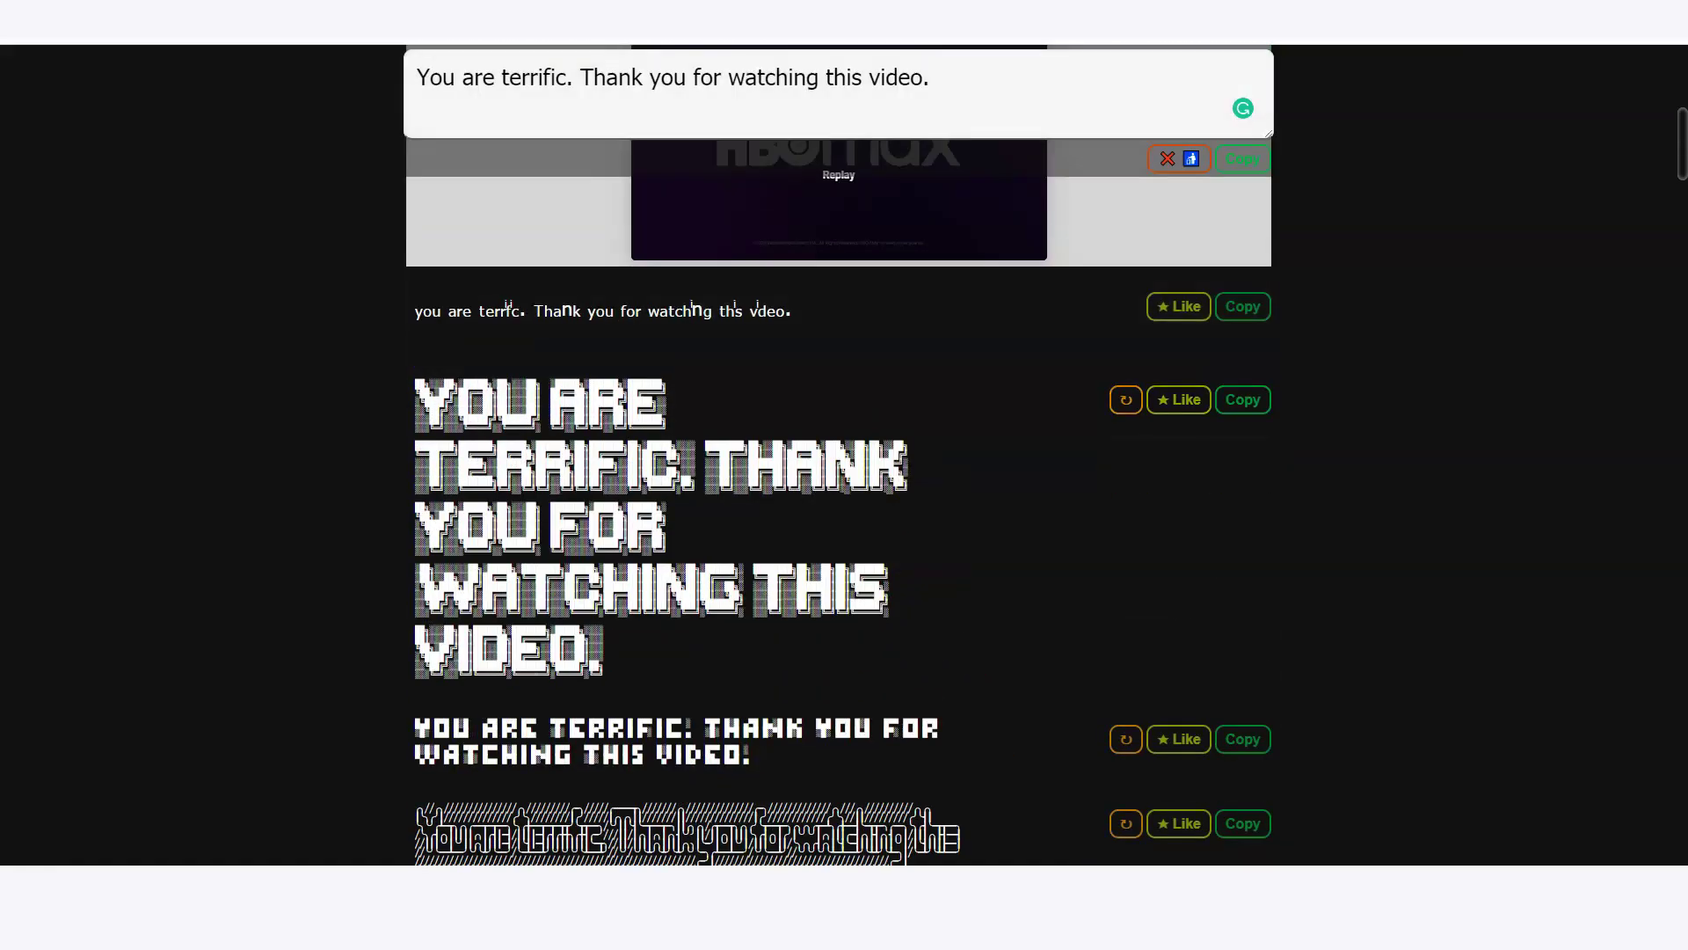
key(ctrl+a)
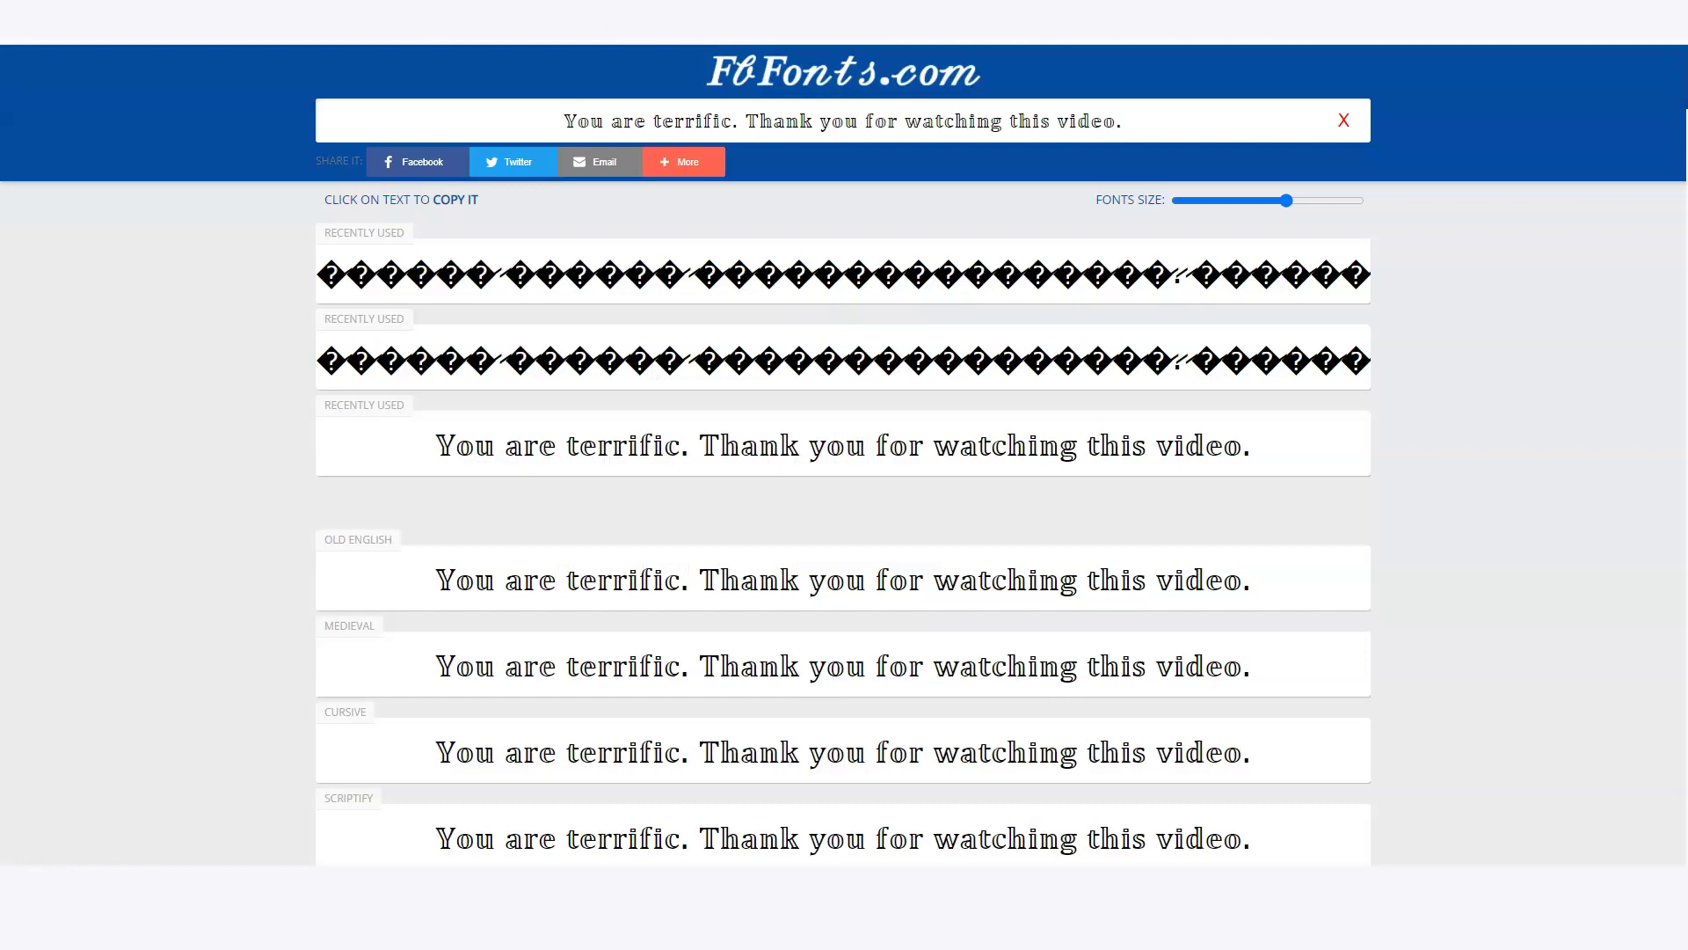
drag(1125, 122, 561, 121)
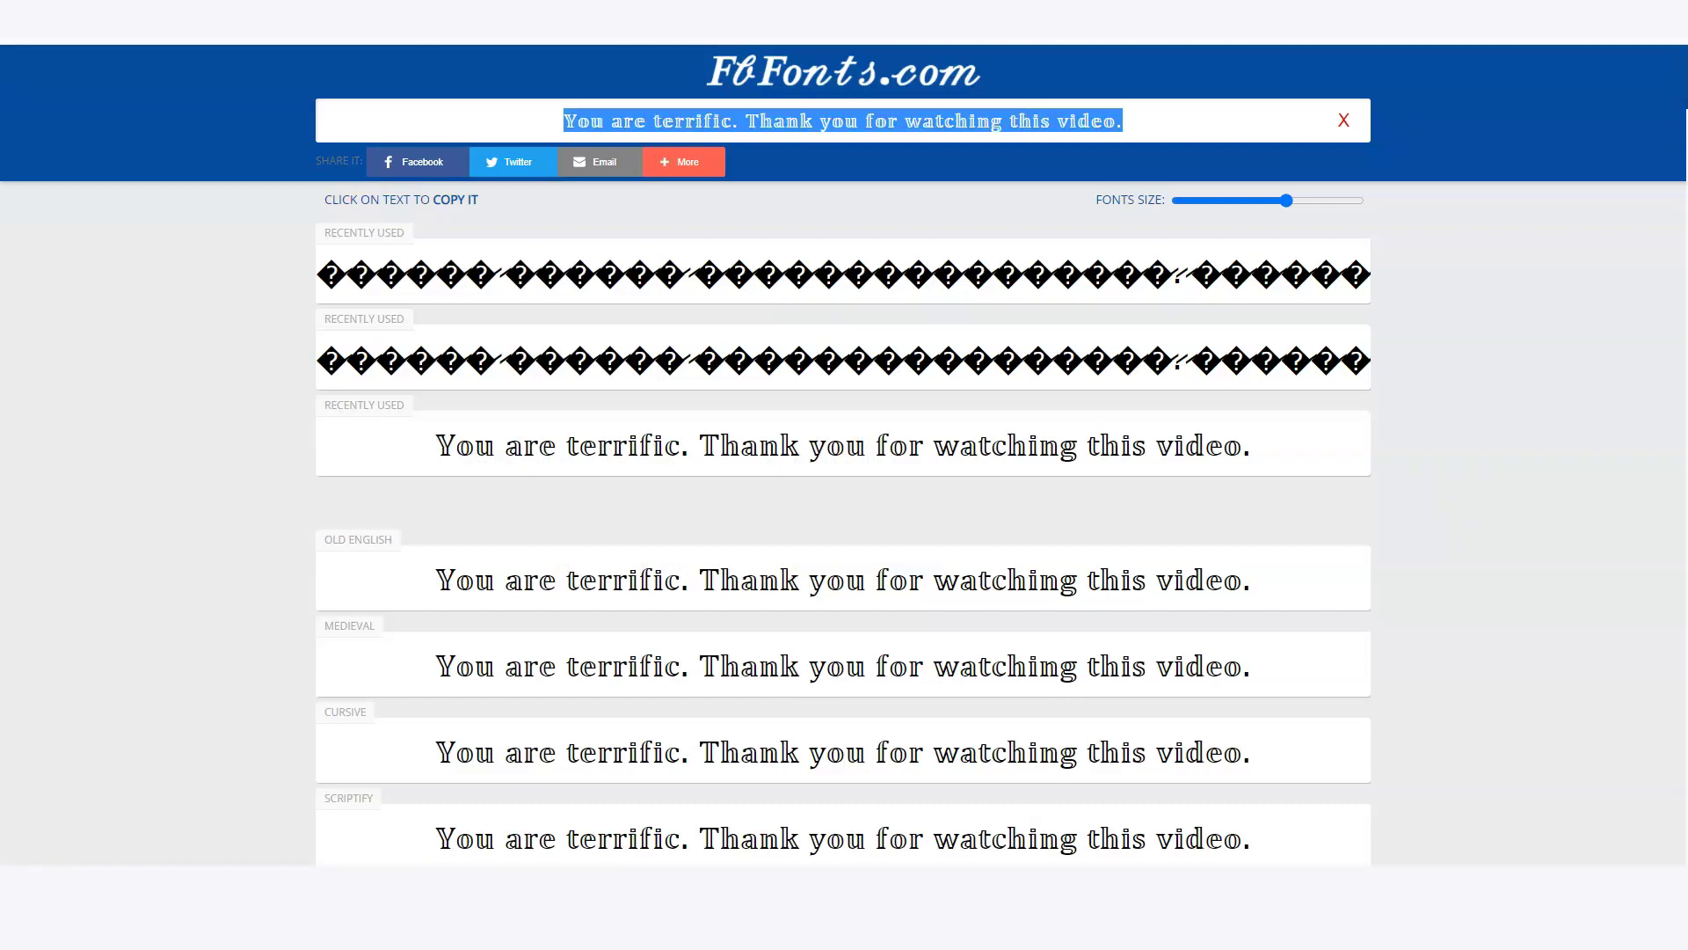
key(ctrl+v)
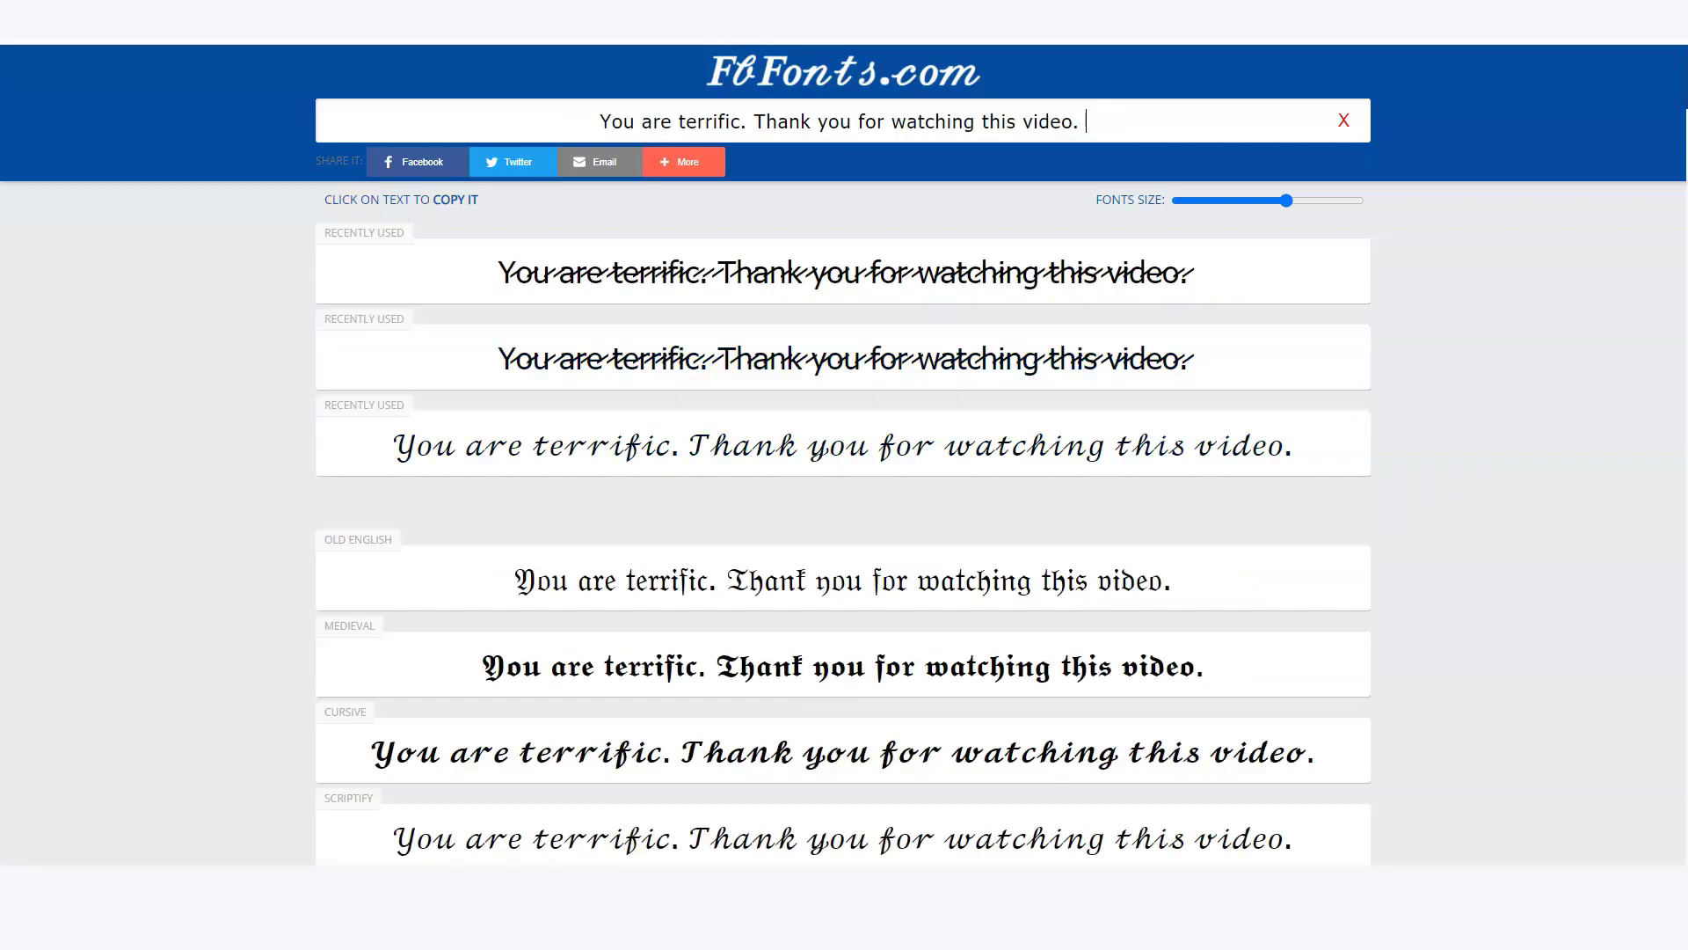
scroll(843, 528, down, 5)
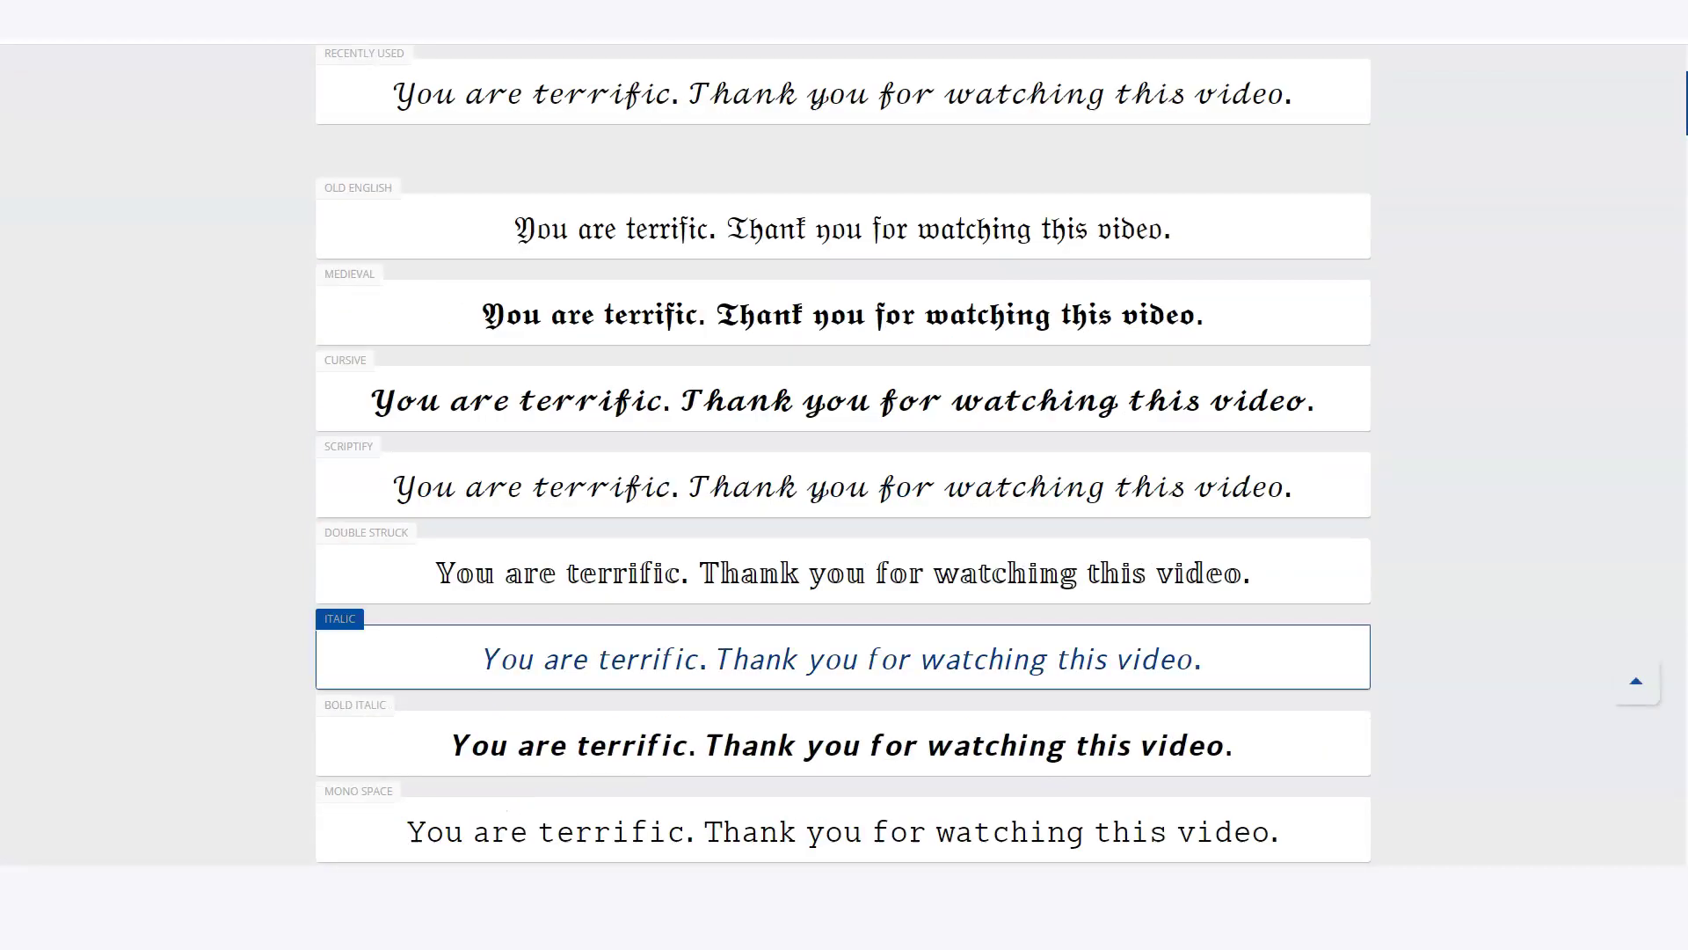
scroll(843, 567, down, 2)
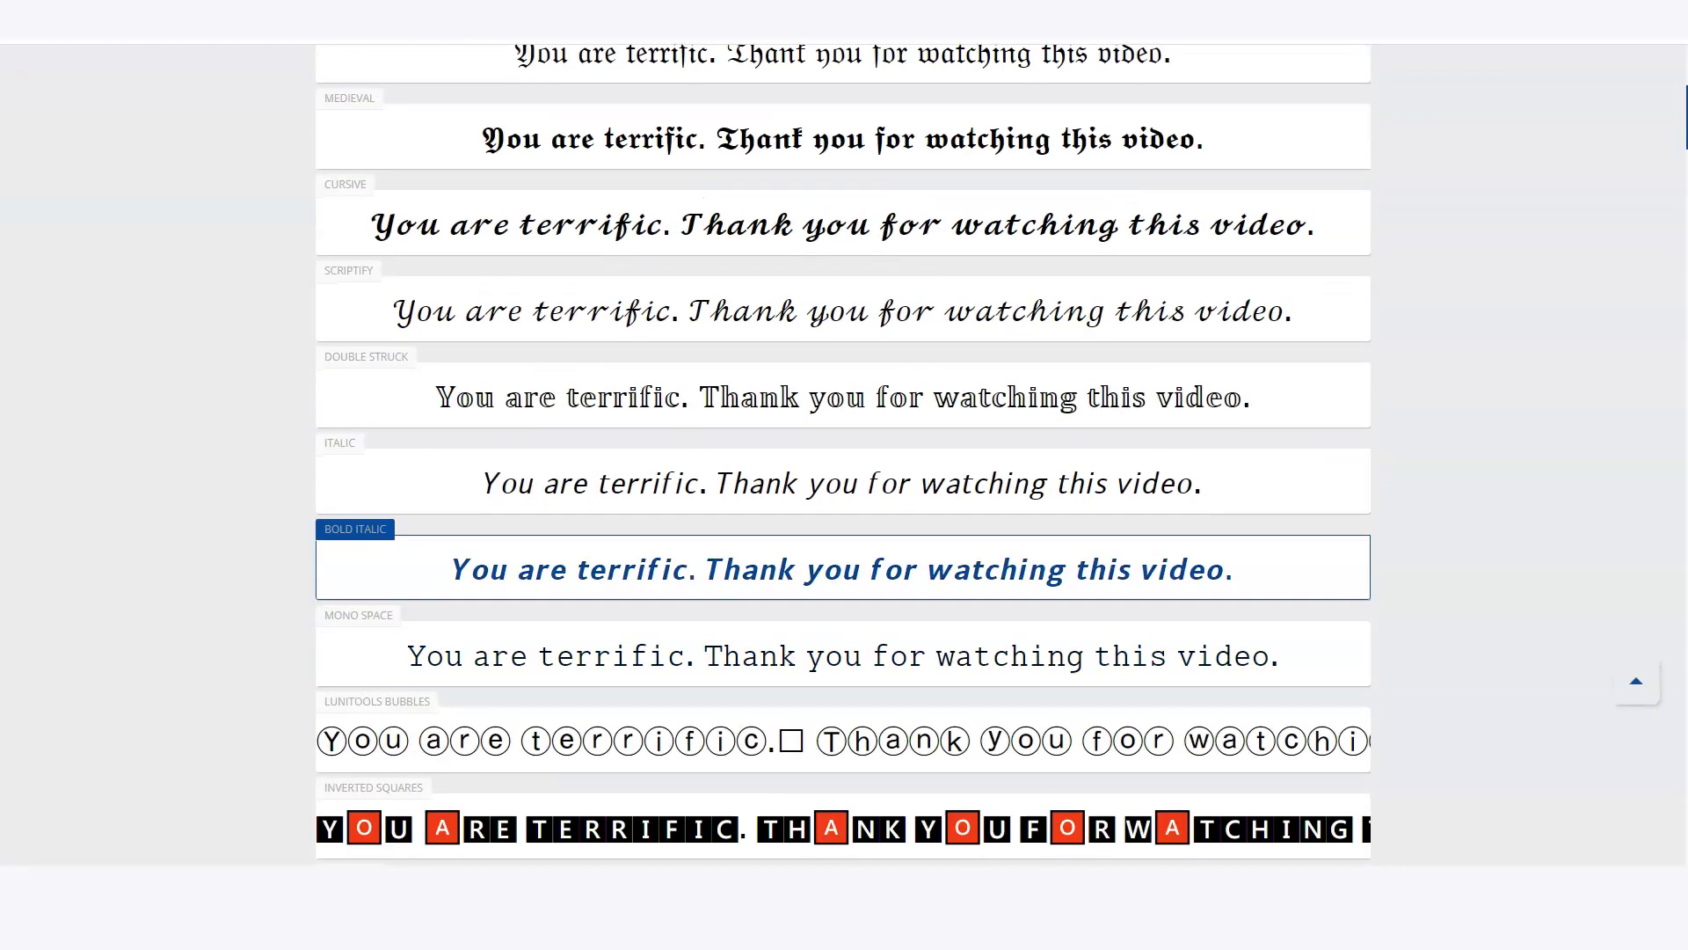
scroll(842, 567, down, 2)
scroll(843, 176, up, 3)
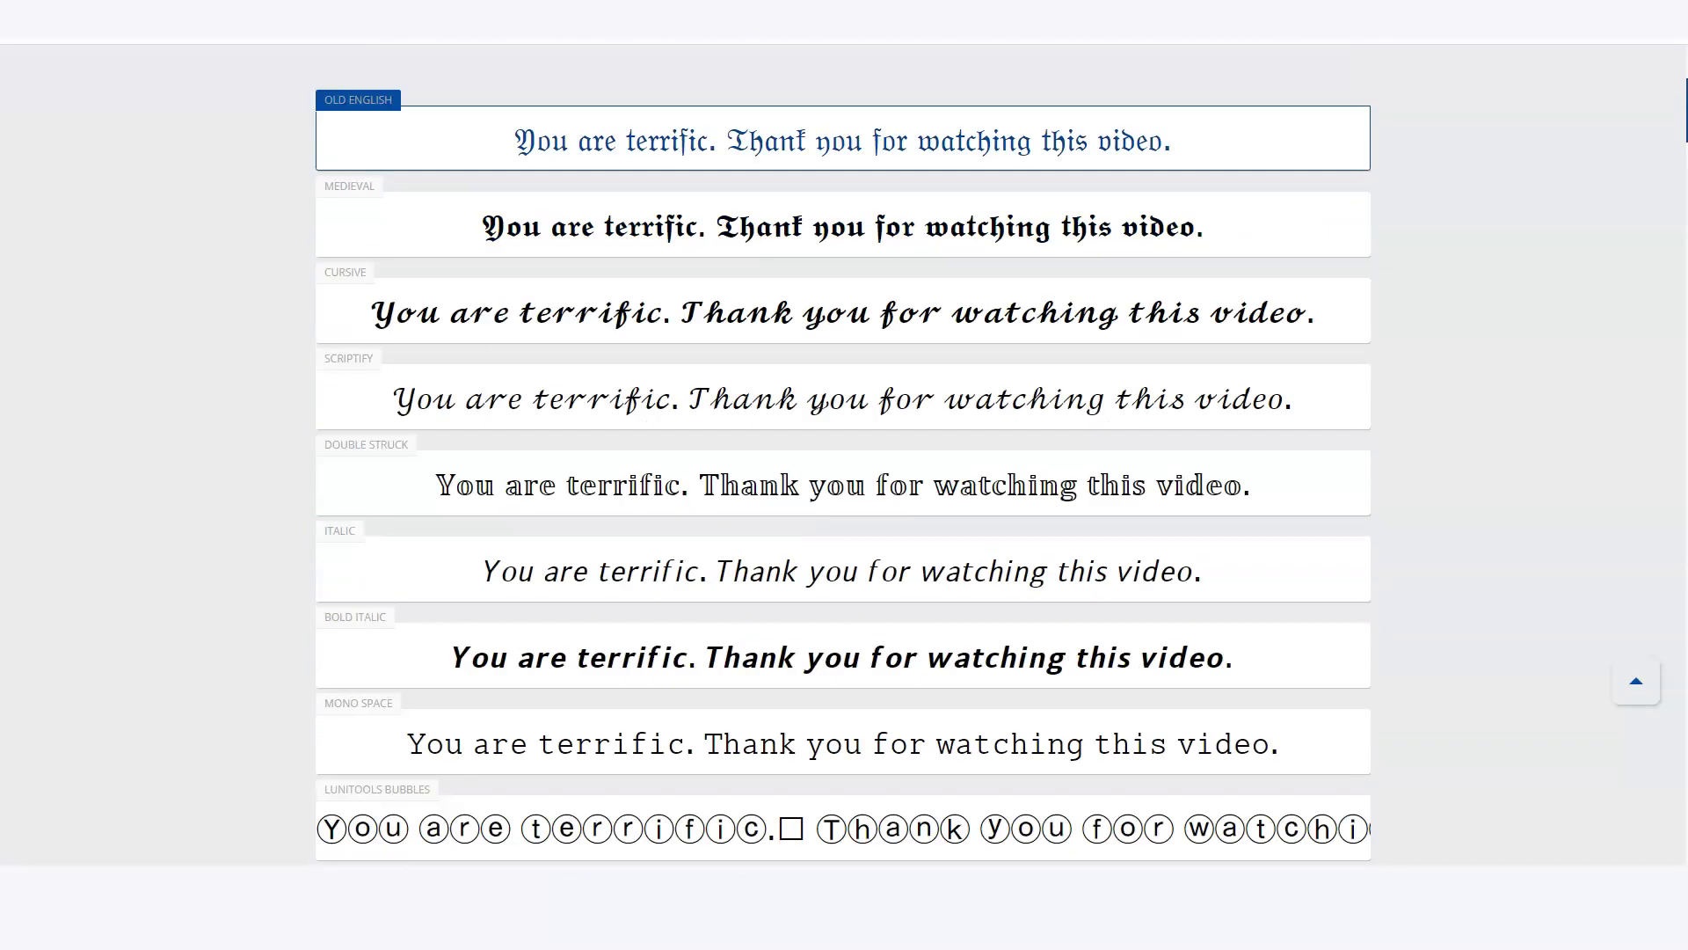
scroll(842, 454, up, 3)
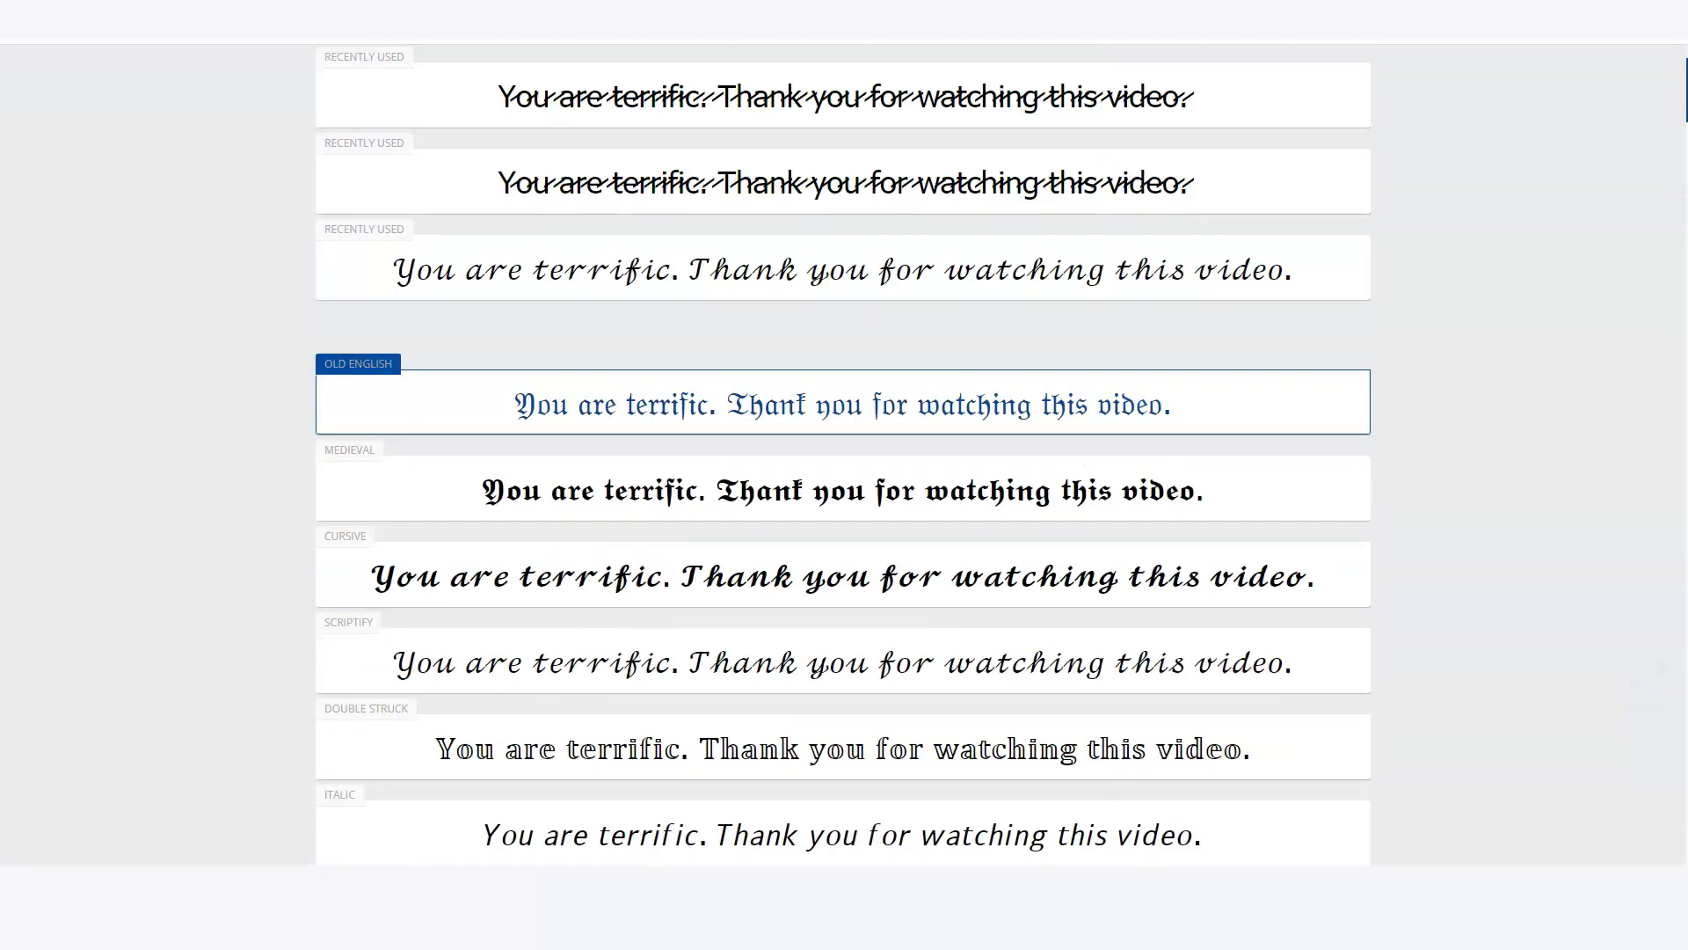